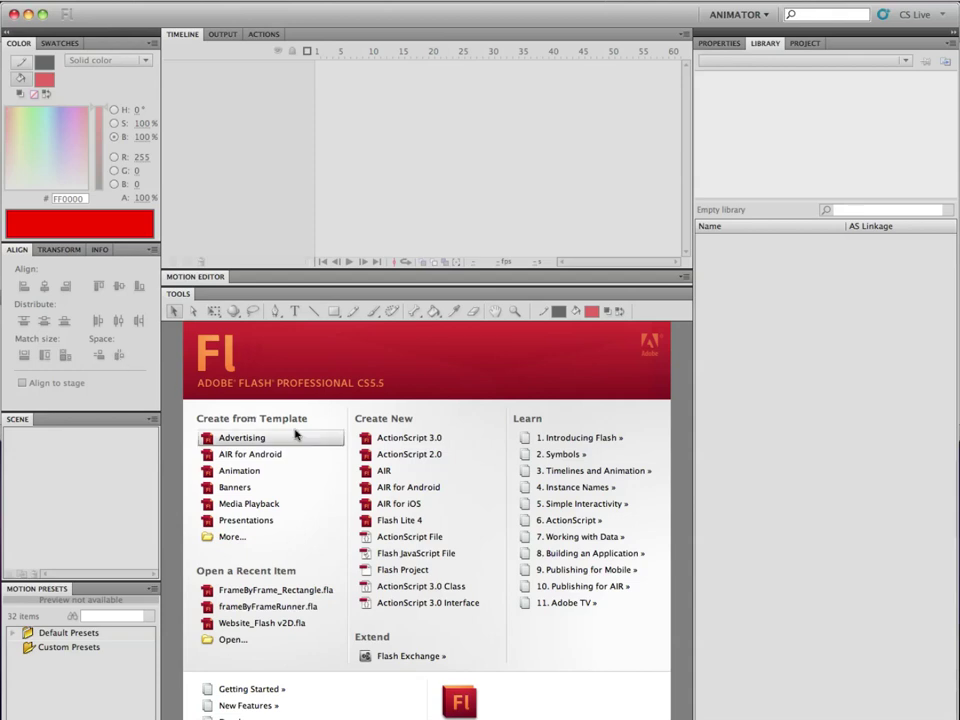
Create a new ActionScript 3.0 document and show its 550 × 400 px, 24 fps properties.
left_click(370, 440)
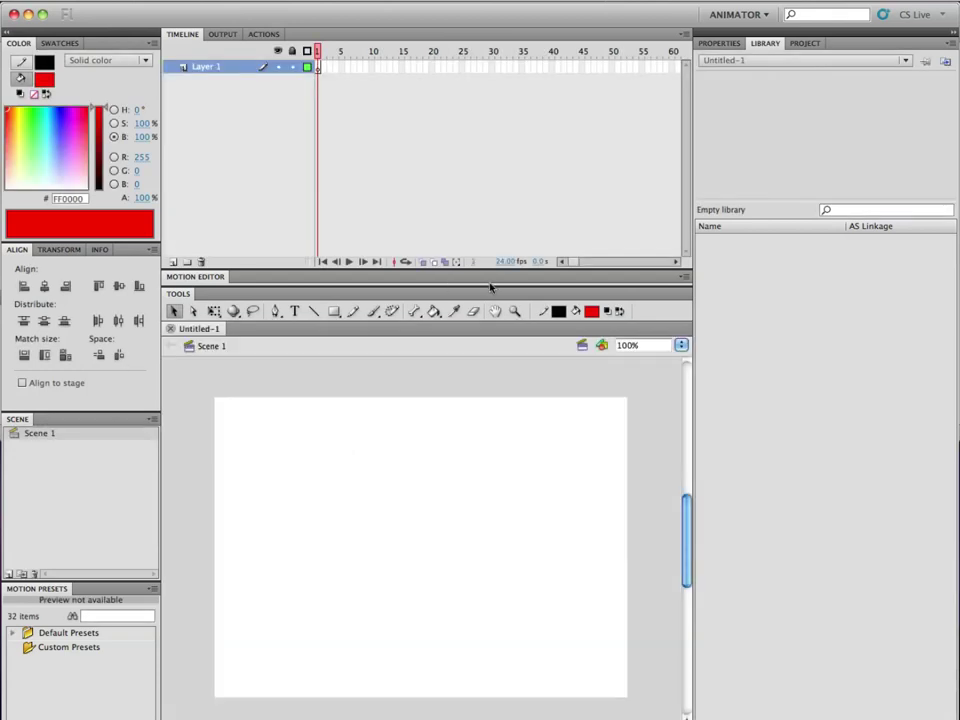
left_click_drag(489, 285, 489, 237)
left_click(567, 382)
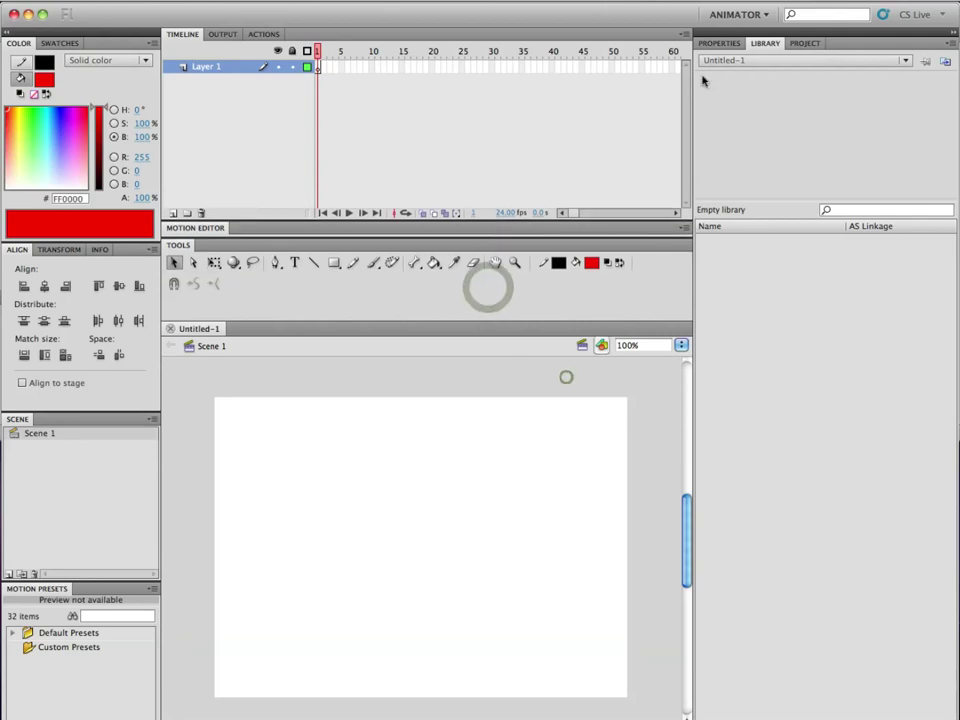
left_click(720, 44)
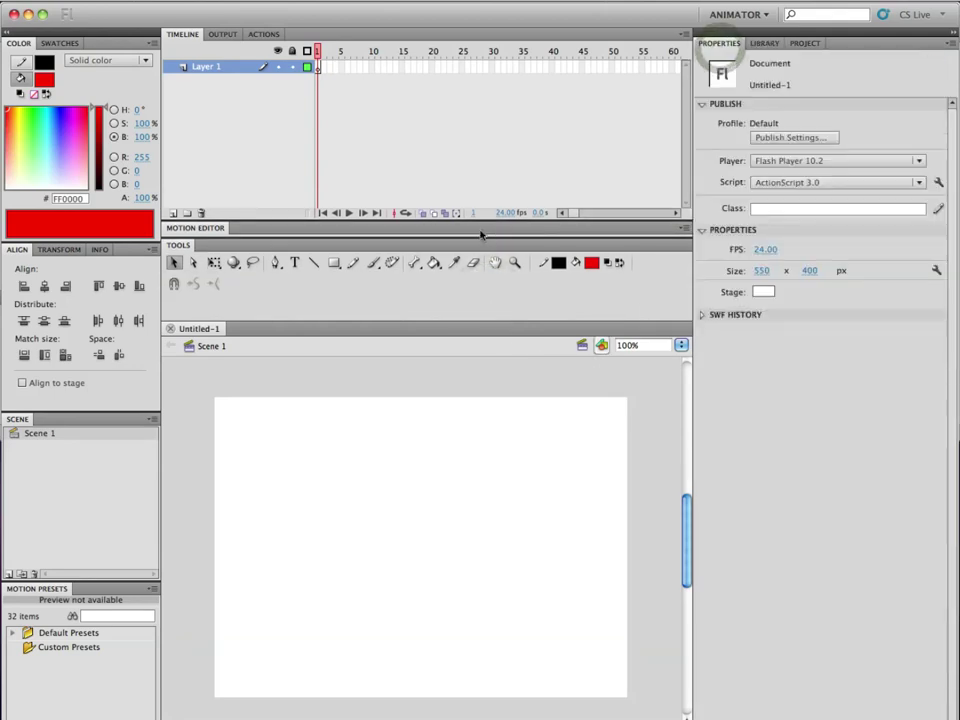
left_click_drag(475, 224, 474, 268)
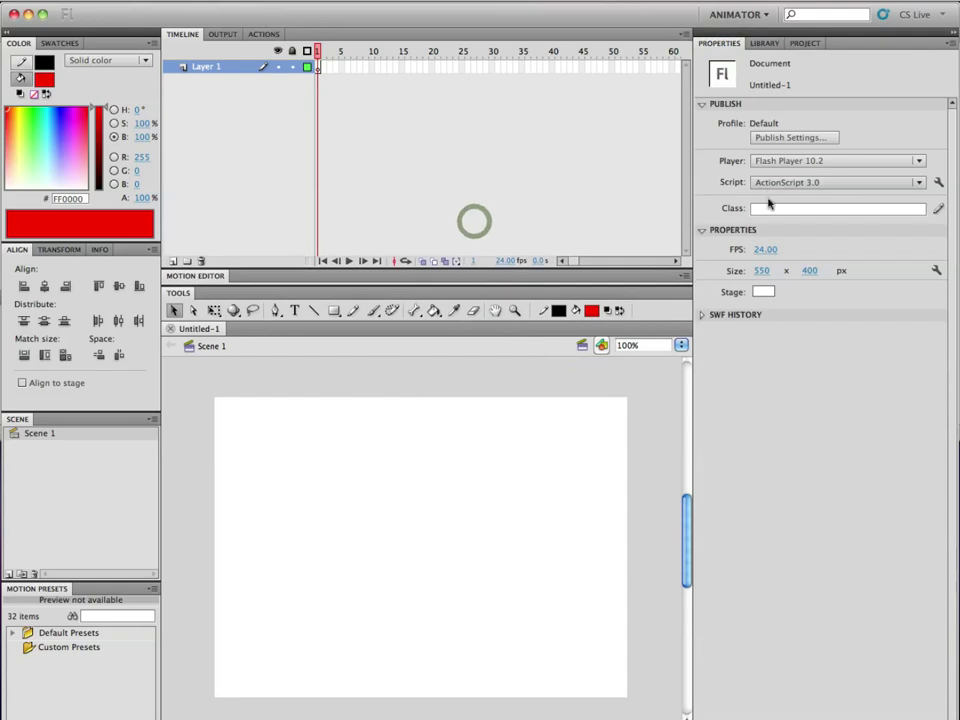
left_click(761, 270)
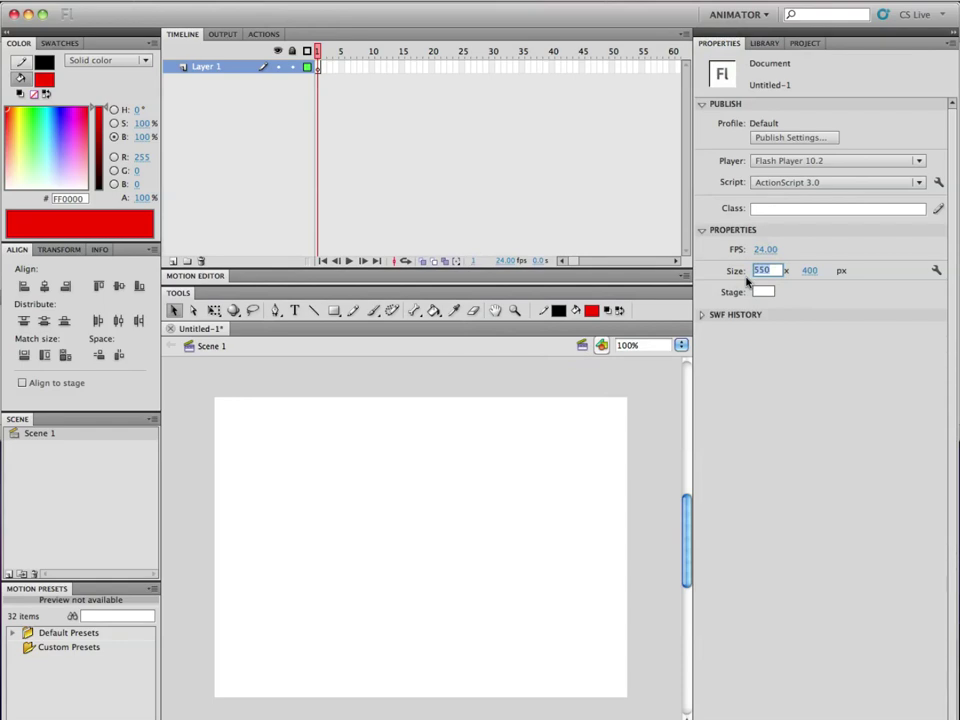
Set the stage size to 1280 × 720 pixels.
type("1280")
key("Tab")
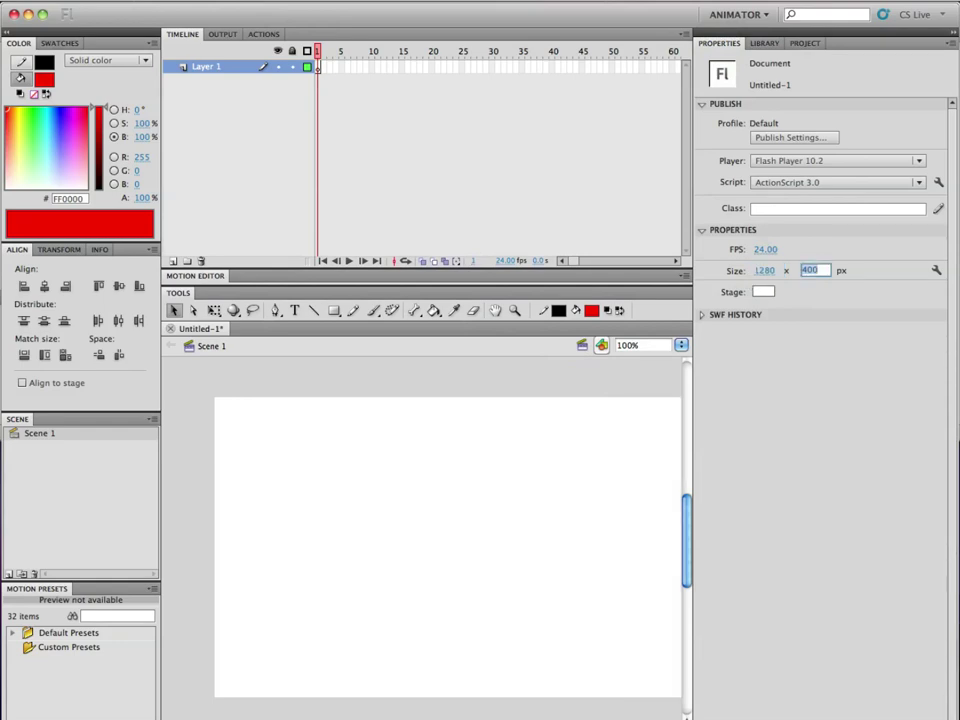
type("720")
key("Return")
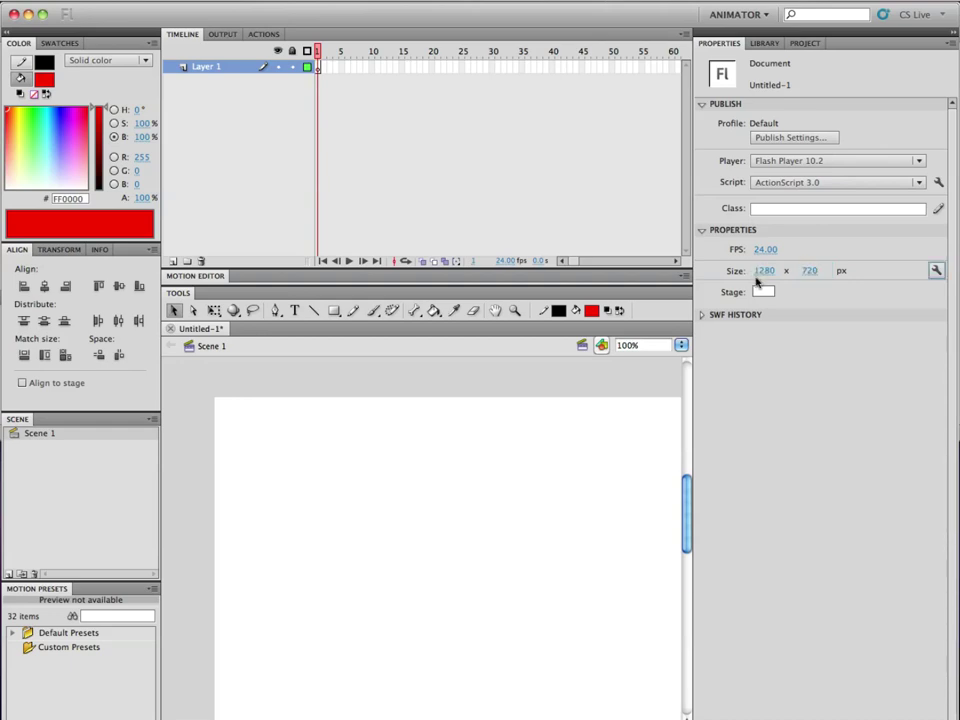
Narrow the properties area and zoom to Fit in Window.
left_click_drag(692, 412, 801, 411)
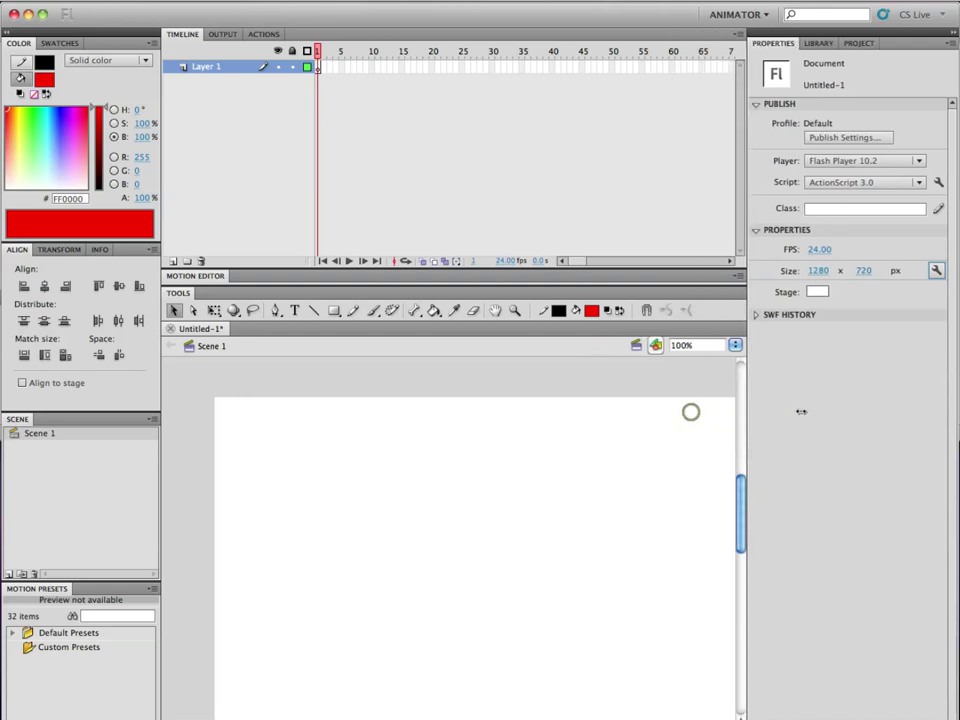
left_click_drag(536, 531, 493, 529)
scroll(420, 490, "down", 2)
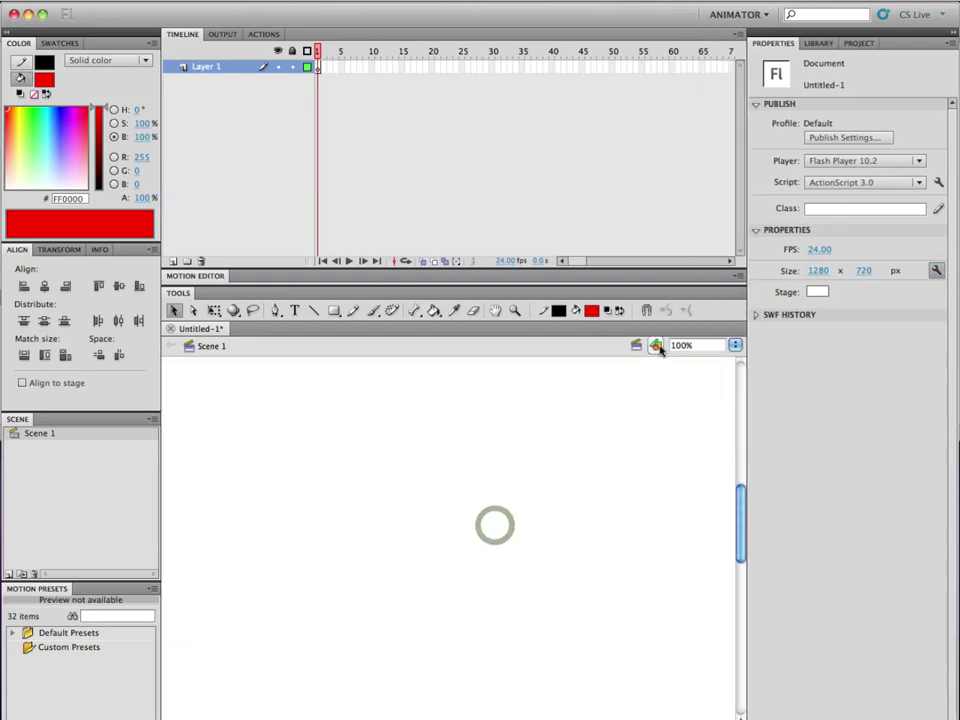
left_click(735, 345)
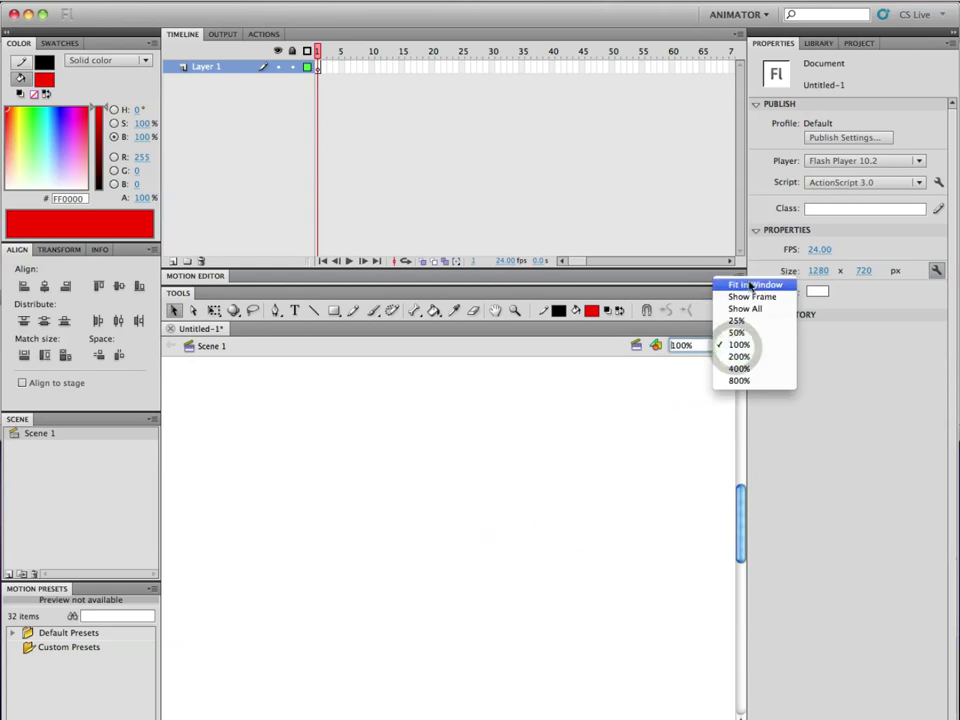
left_click(752, 286)
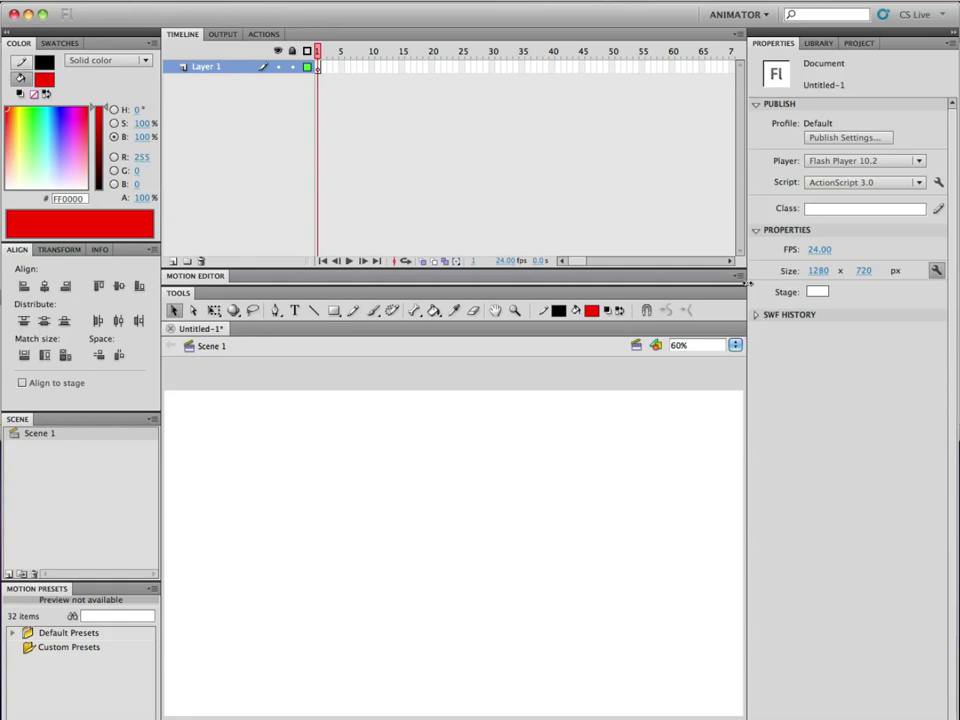
Change the document frame rate to 30 fps.
left_click(814, 249)
type("30")
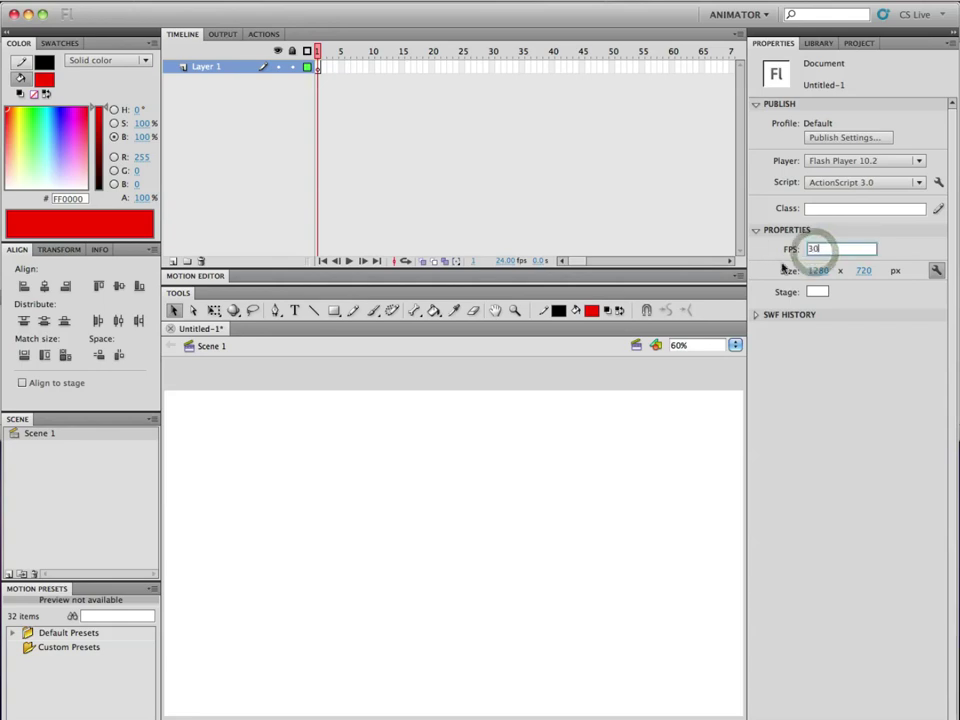
key("Return")
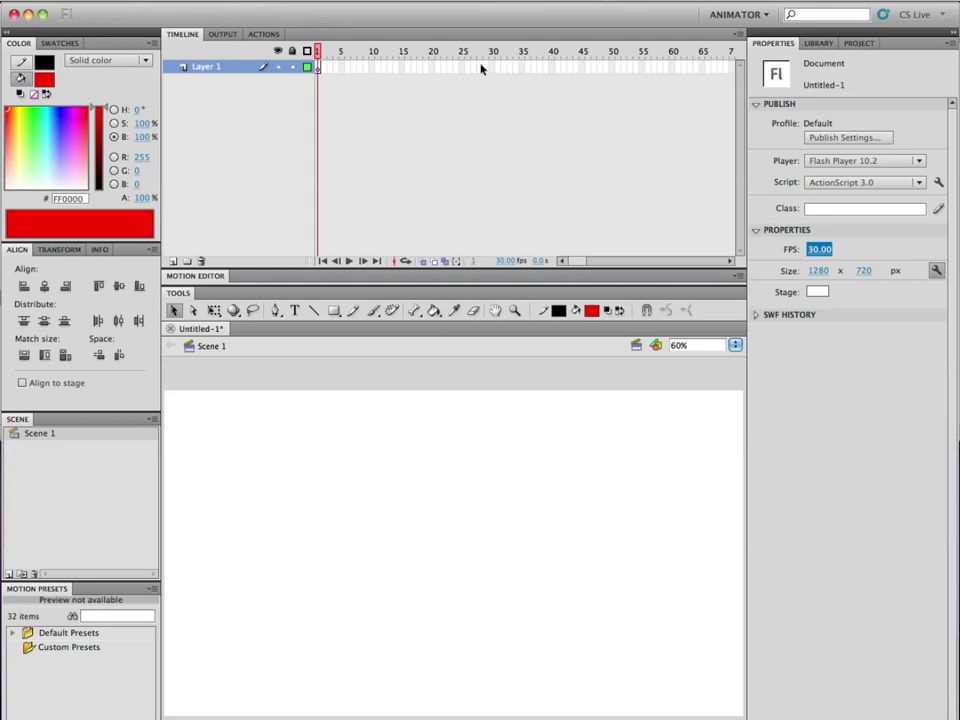
Draw a red torso rectangle at stage centre and narrow it to 74.85 × 164.25 px.
left_click(335, 312)
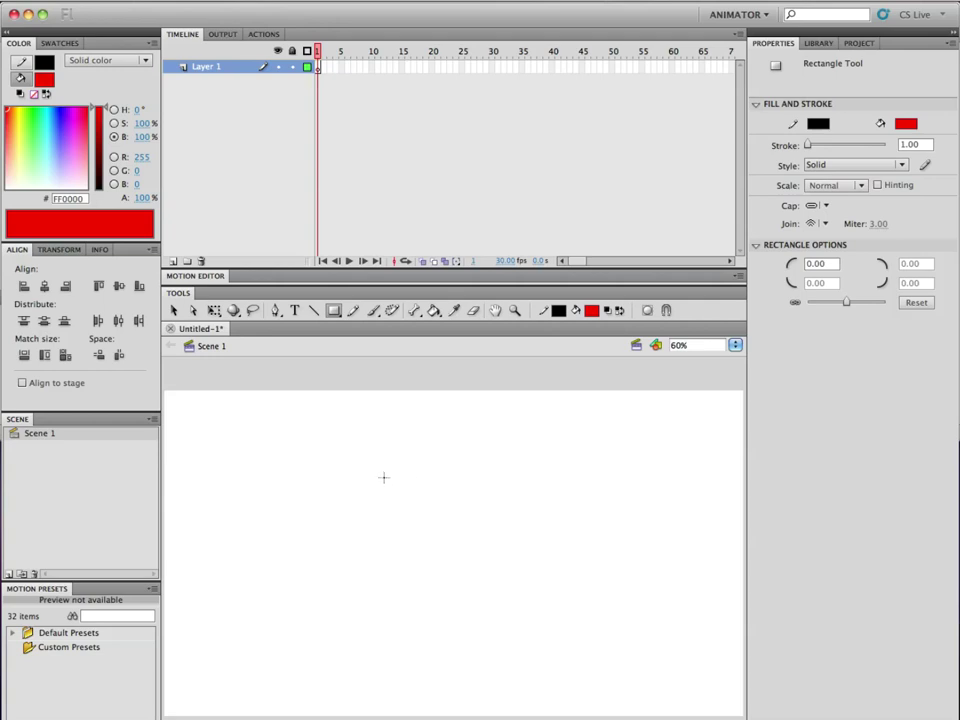
left_click_drag(391, 483, 433, 557)
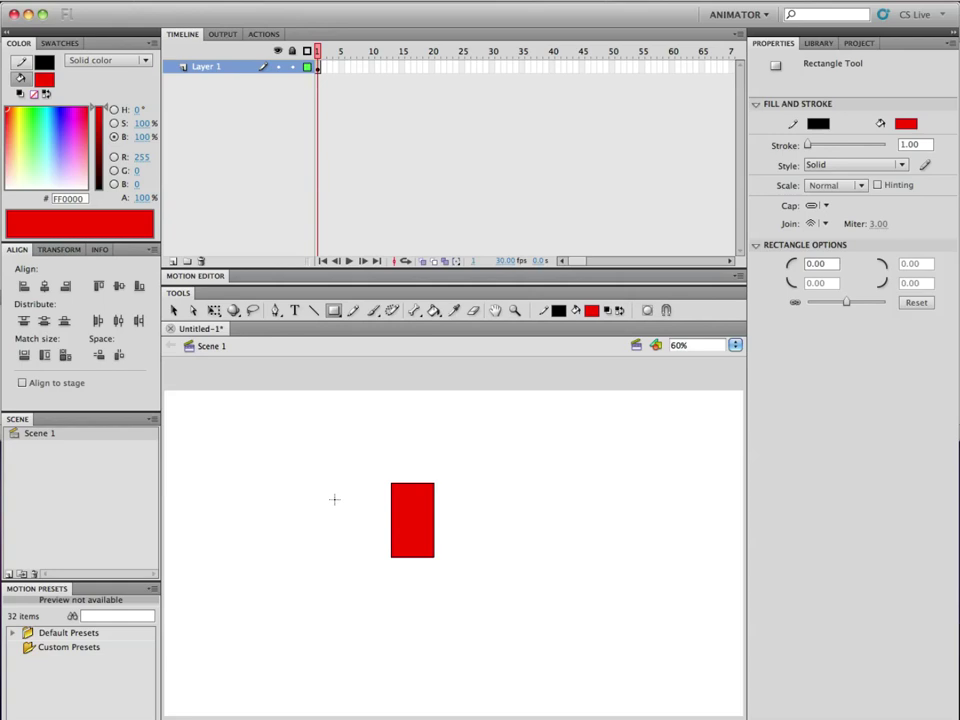
left_click(214, 311)
left_click(428, 513)
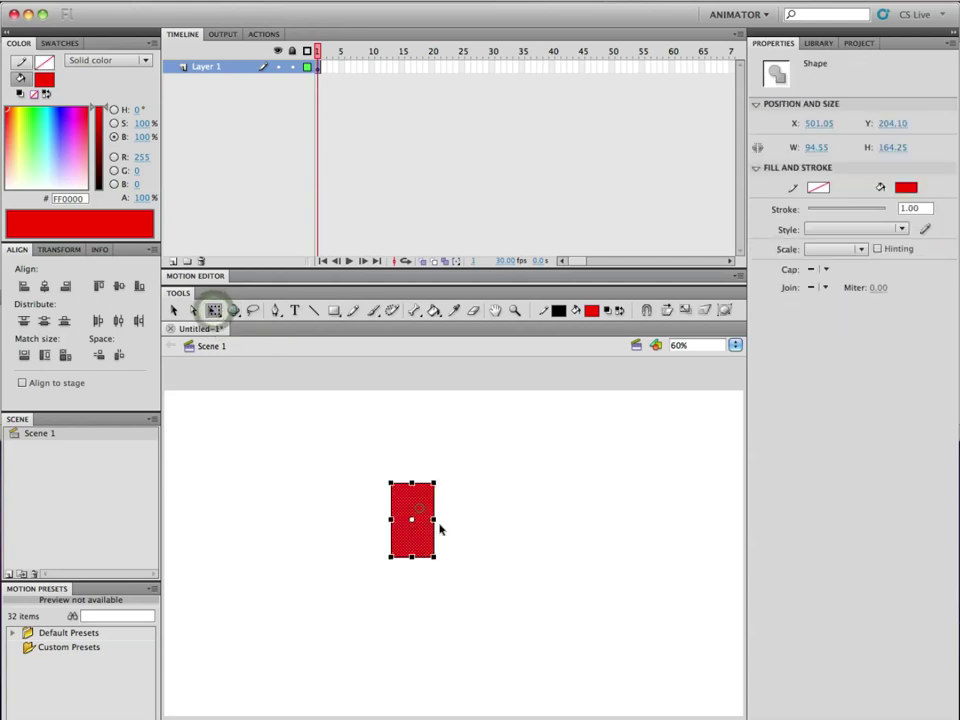
left_click_drag(433, 519, 427, 519)
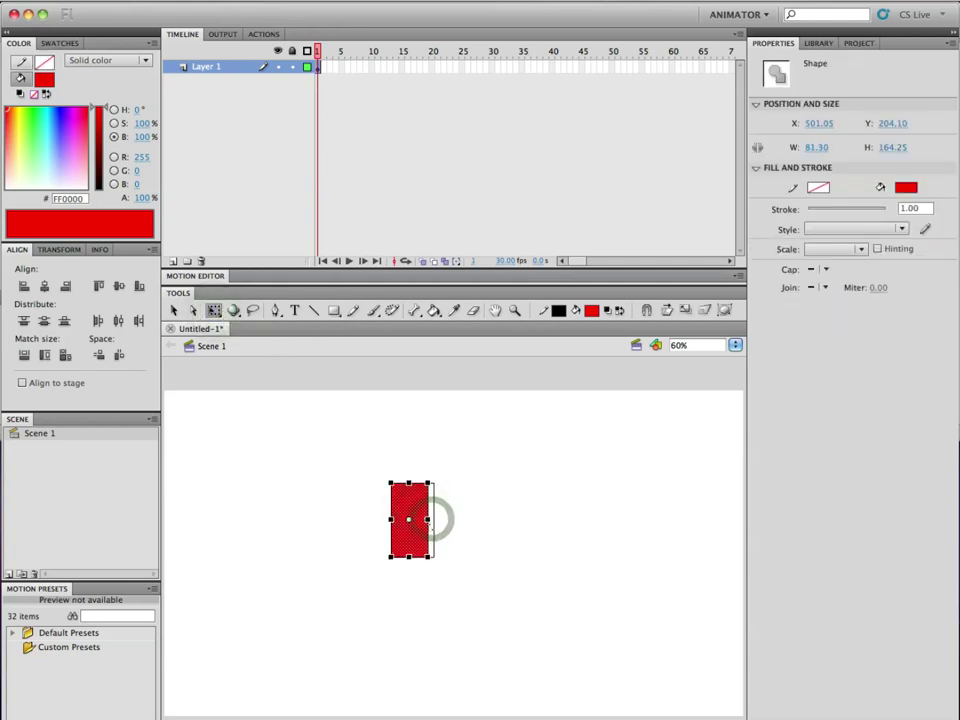
key("ctrl+z")
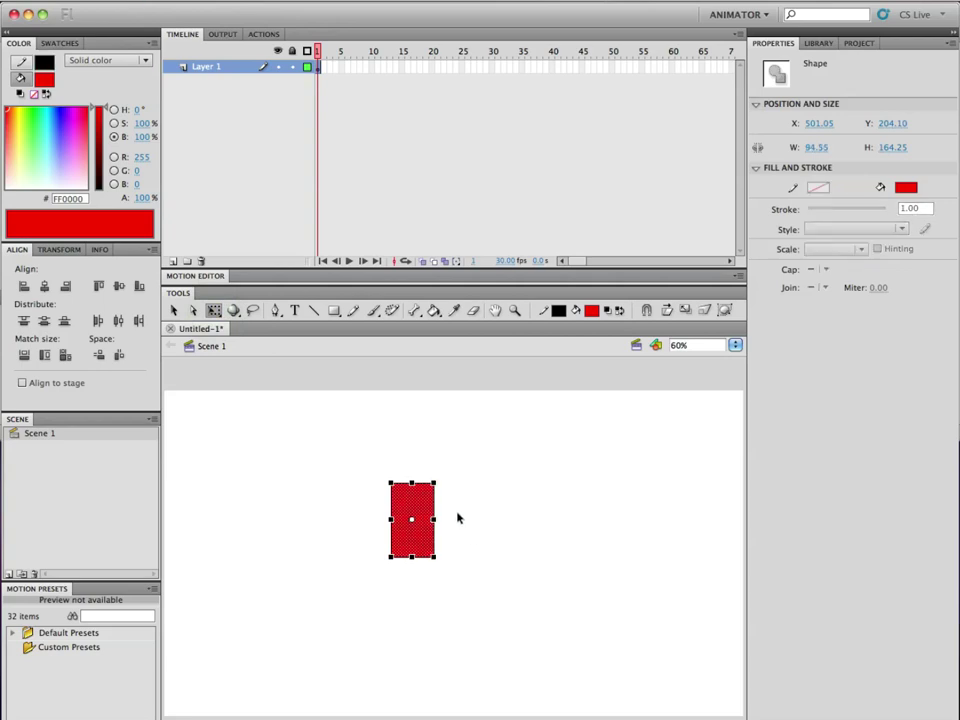
left_click(174, 311)
left_click_drag(351, 450, 445, 565)
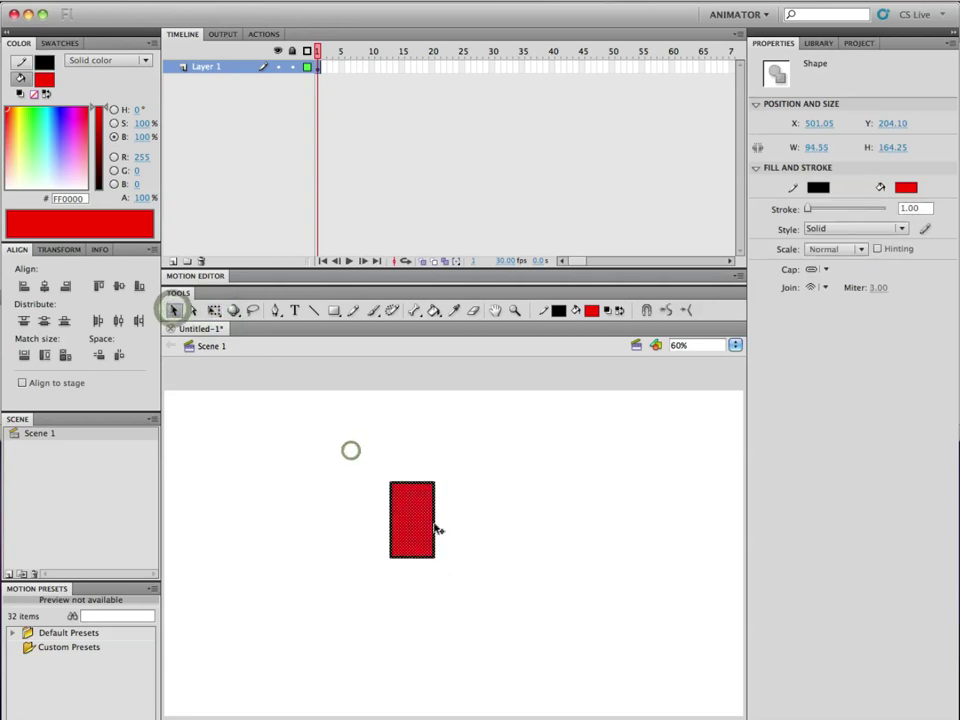
key("q")
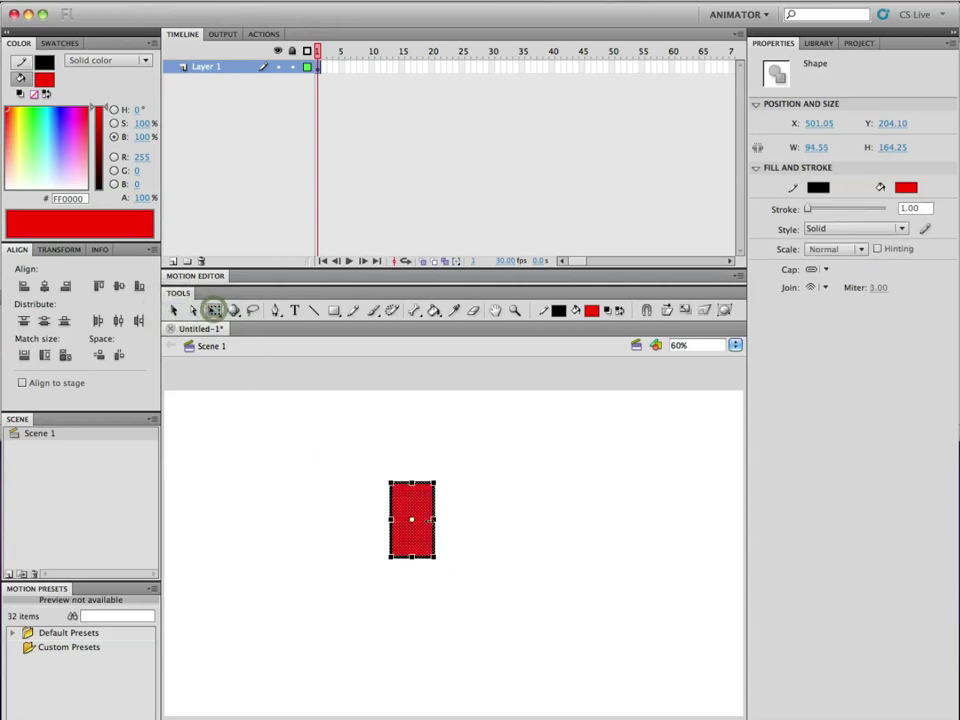
left_click_drag(433, 519, 425, 520)
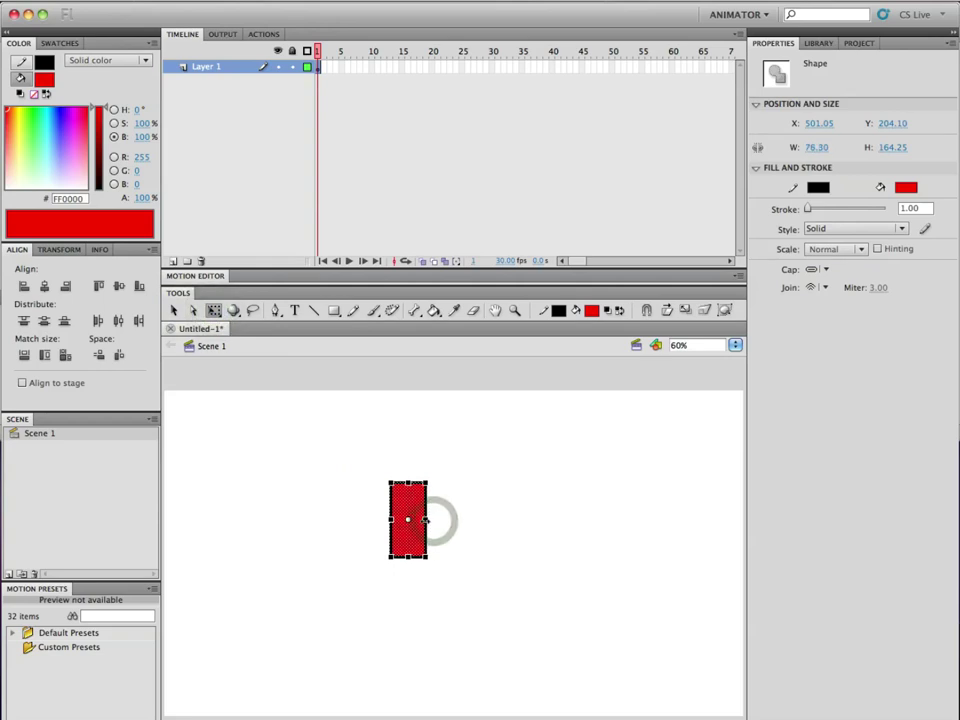
left_click(464, 472)
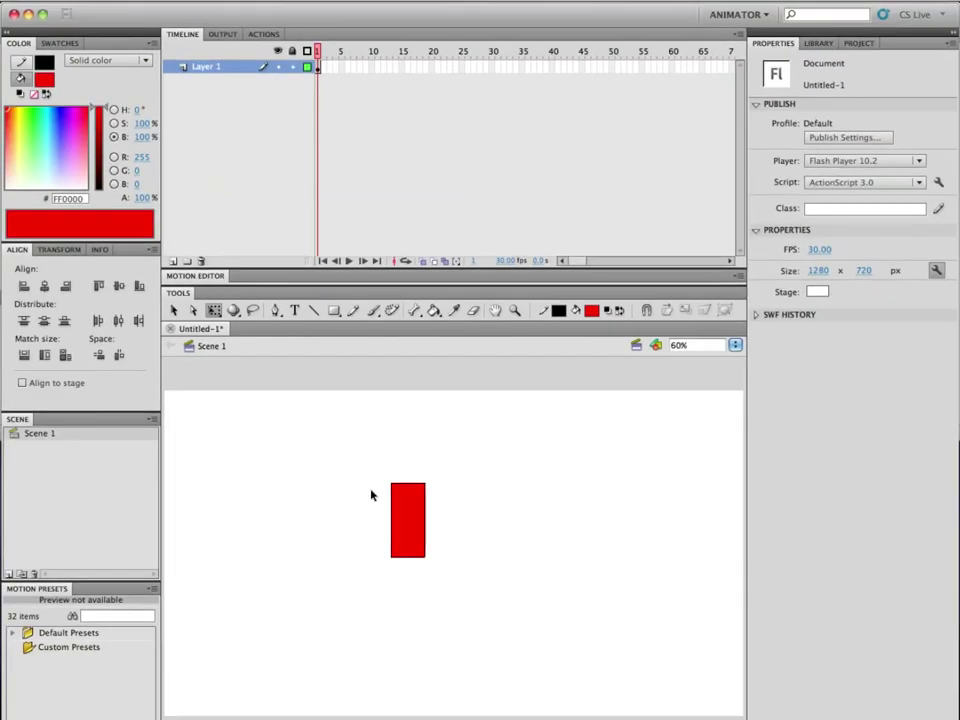
Convert the red rectangle into a Movie Clip symbol named torso.
left_click_drag(354, 438, 447, 586)
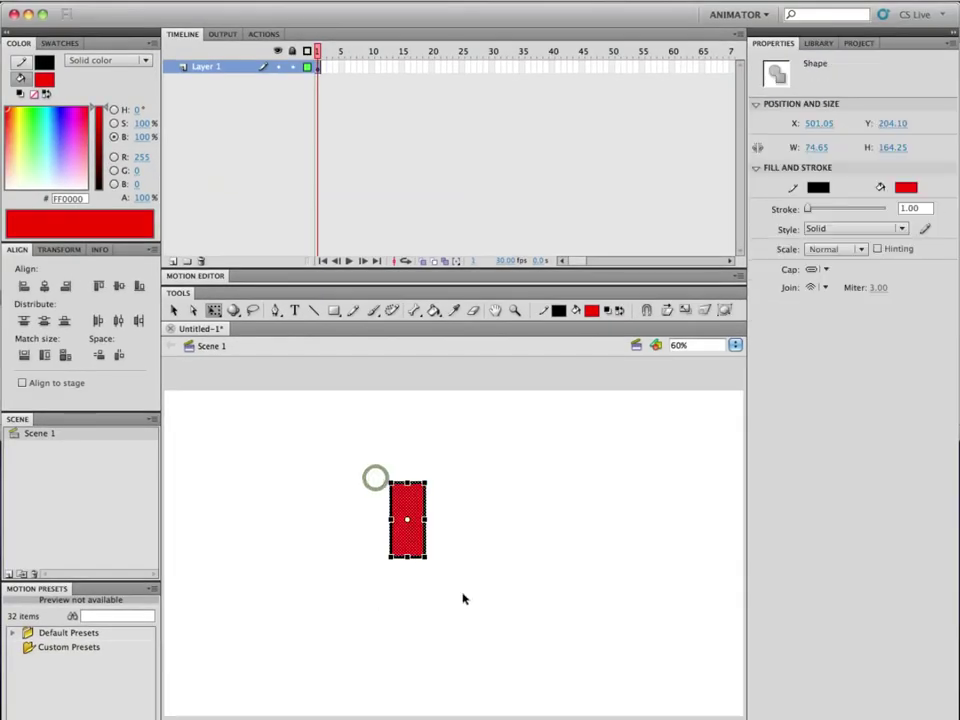
right_click(409, 531)
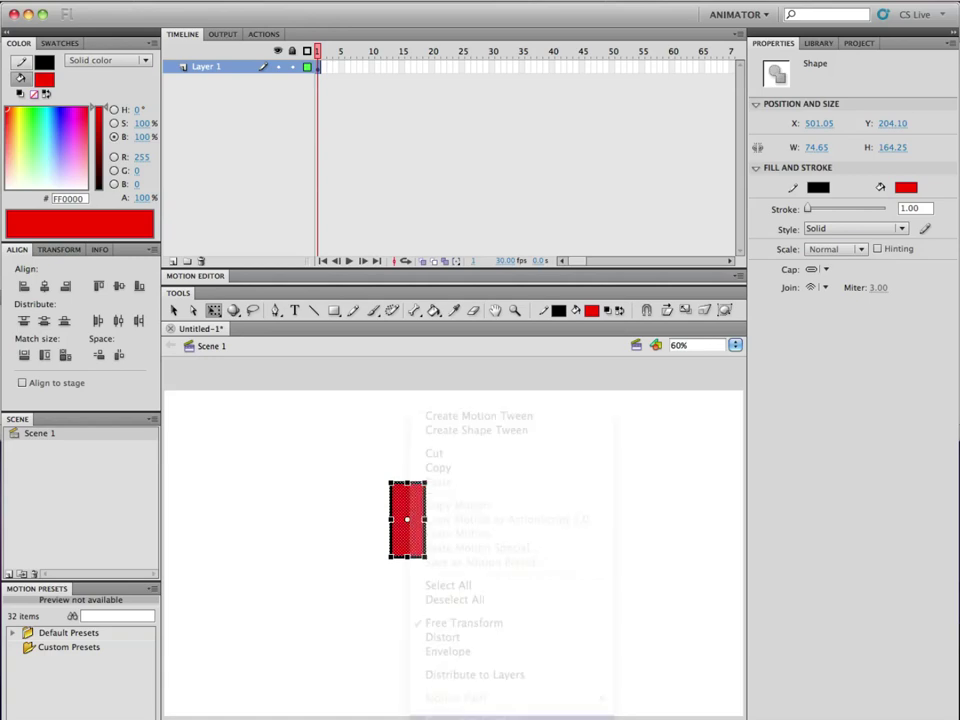
left_click(470, 715)
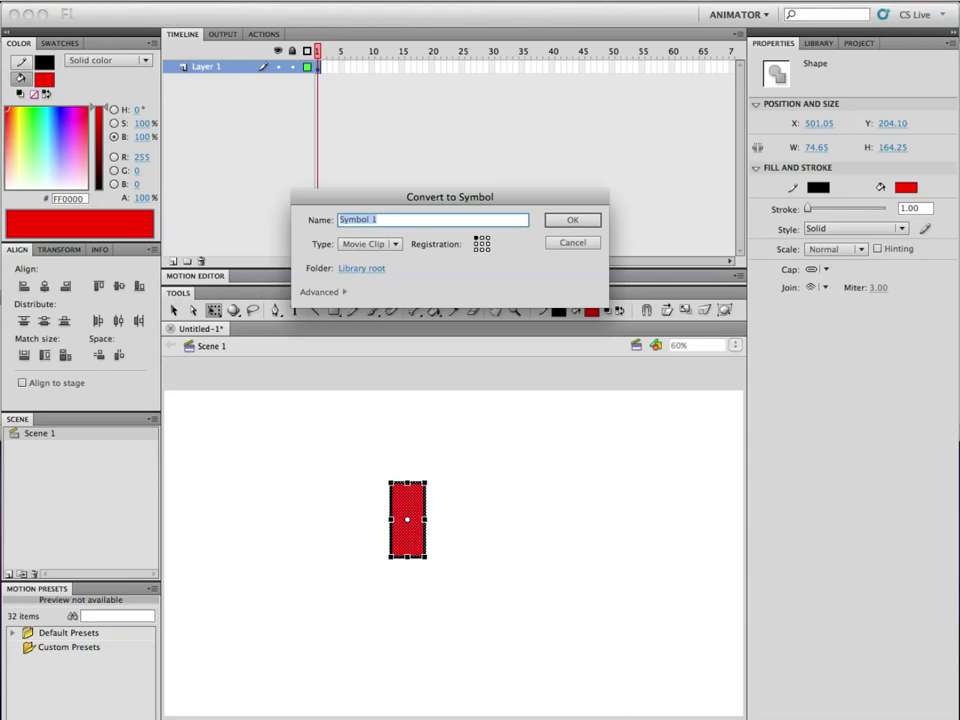
type("torso")
key("Return")
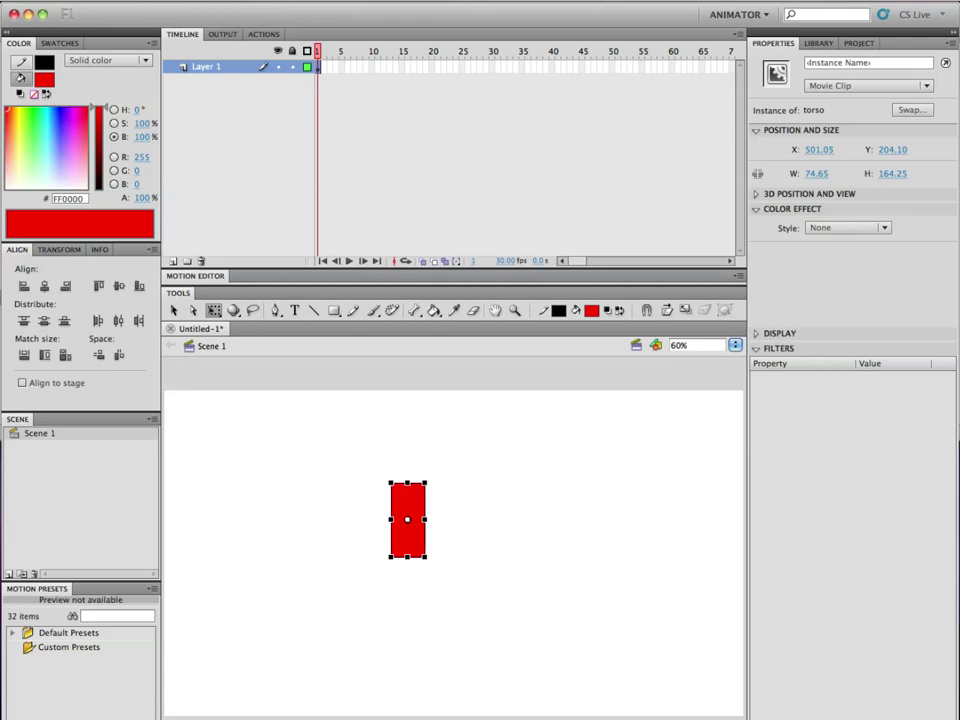
Check the torso symbol in the Library, then return to Properties.
left_click(818, 44)
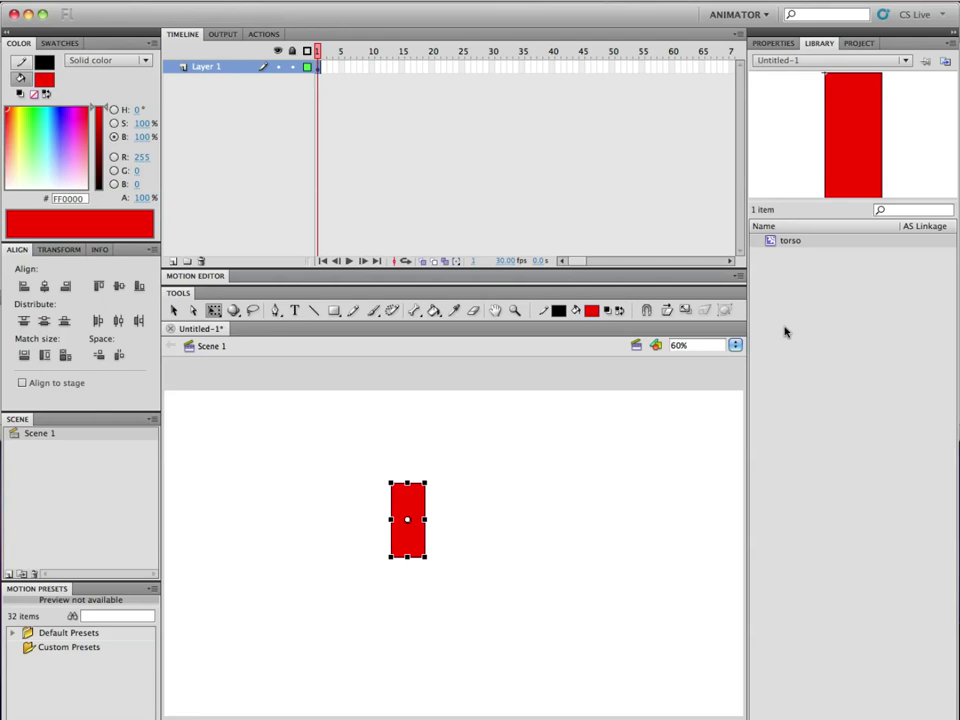
left_click(771, 44)
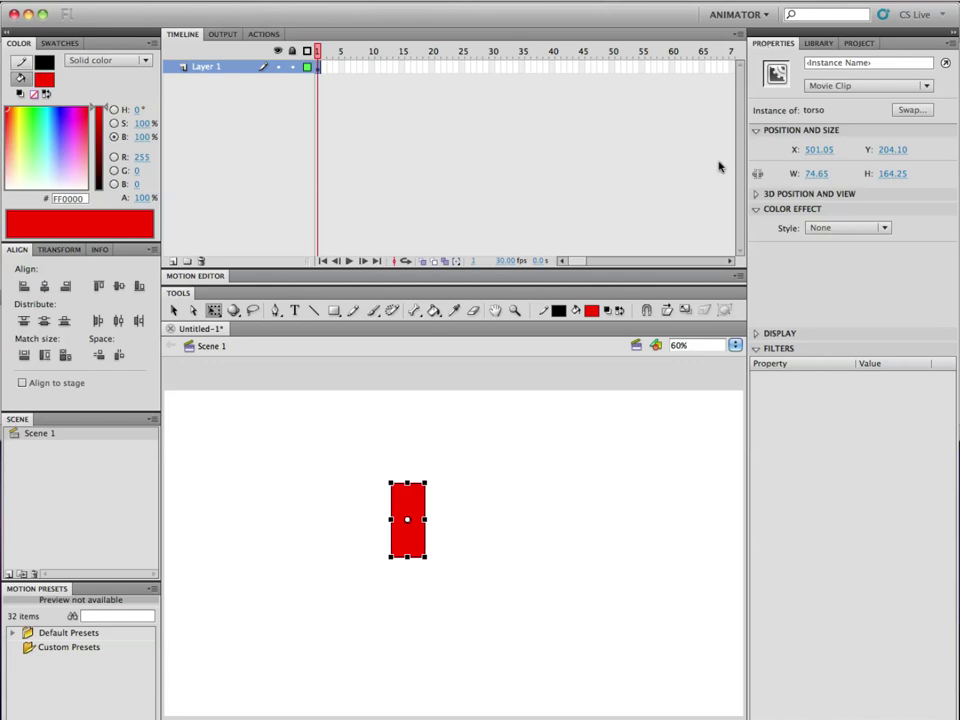
left_click(333, 310)
Draw a small horizontal red bar right of the torso and make it Movie Clip leftUpperArm.
left_click_drag(444, 488, 494, 502)
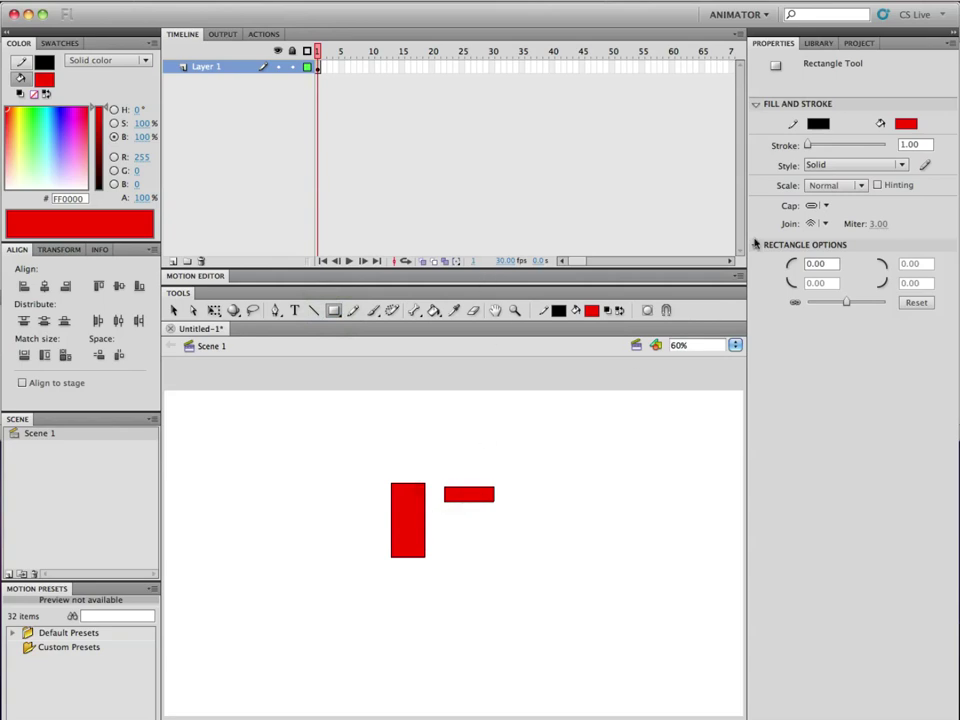
left_click(175, 311)
left_click_drag(435, 484, 508, 523)
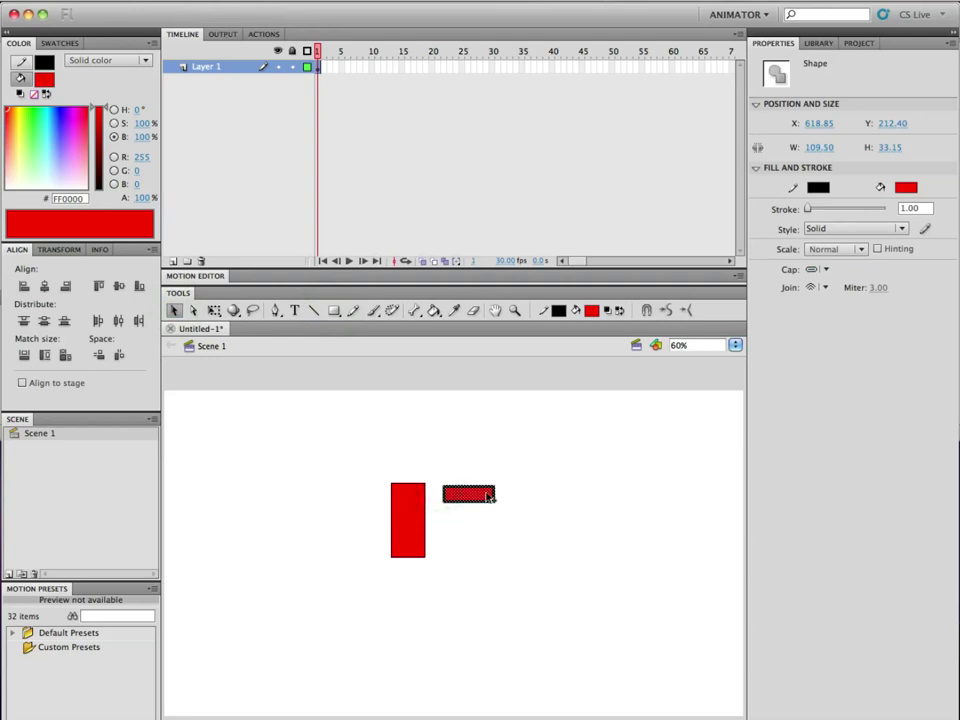
right_click(484, 493)
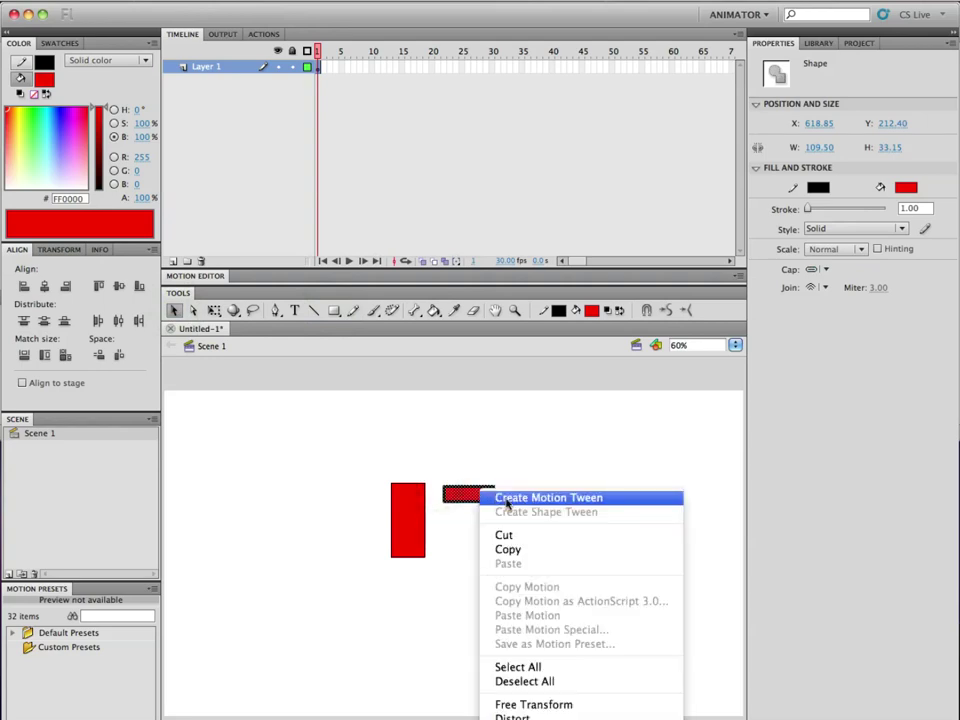
scroll(580, 600, "down", 2)
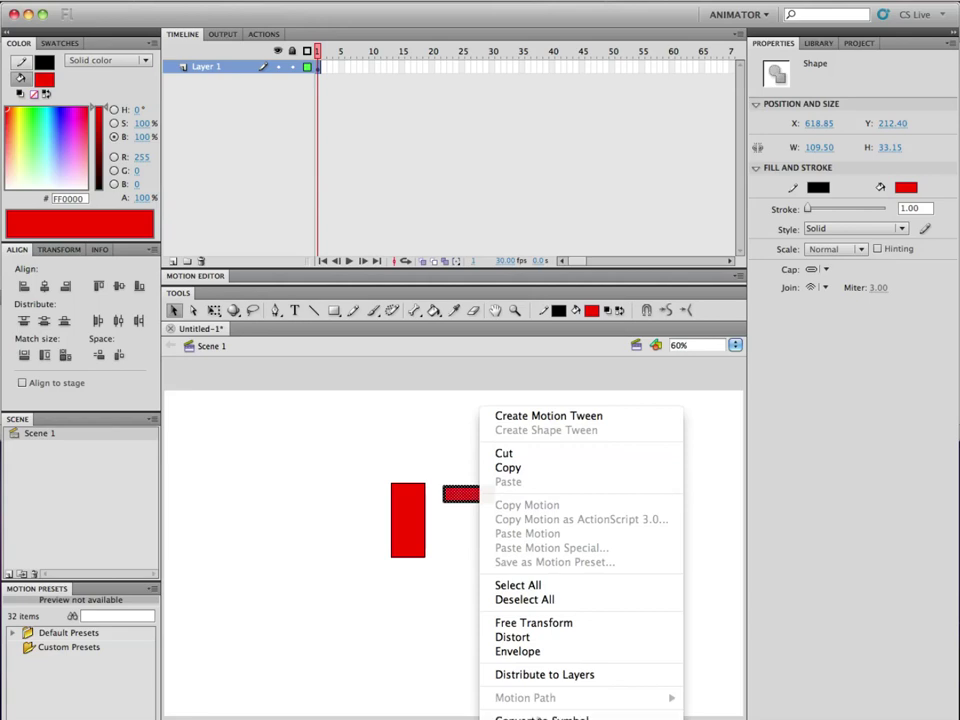
left_click(540, 717)
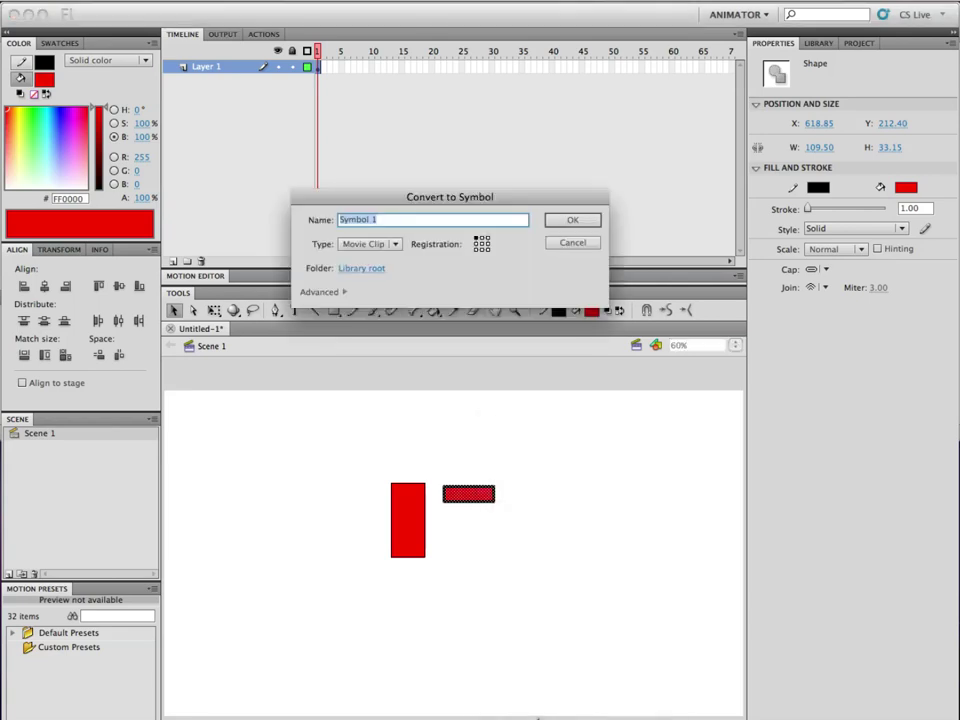
type("leftUpprA")
key("BackSpace")
key("BackSpace")
type("erArm")
key("Return")
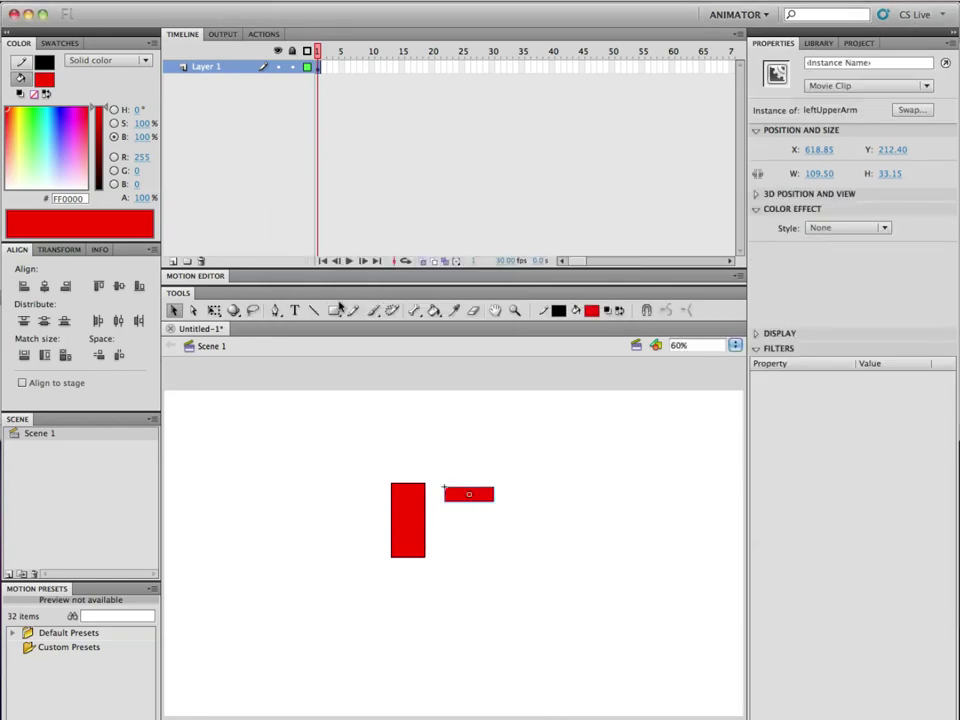
Draw a shorter red bar to the right of the upper arm.
key("r")
mouse_move(503, 489)
left_mouse_down()
mouse_move(516, 507)
mouse_move(564, 500)
mouse_move(549, 500)
left_mouse_up()
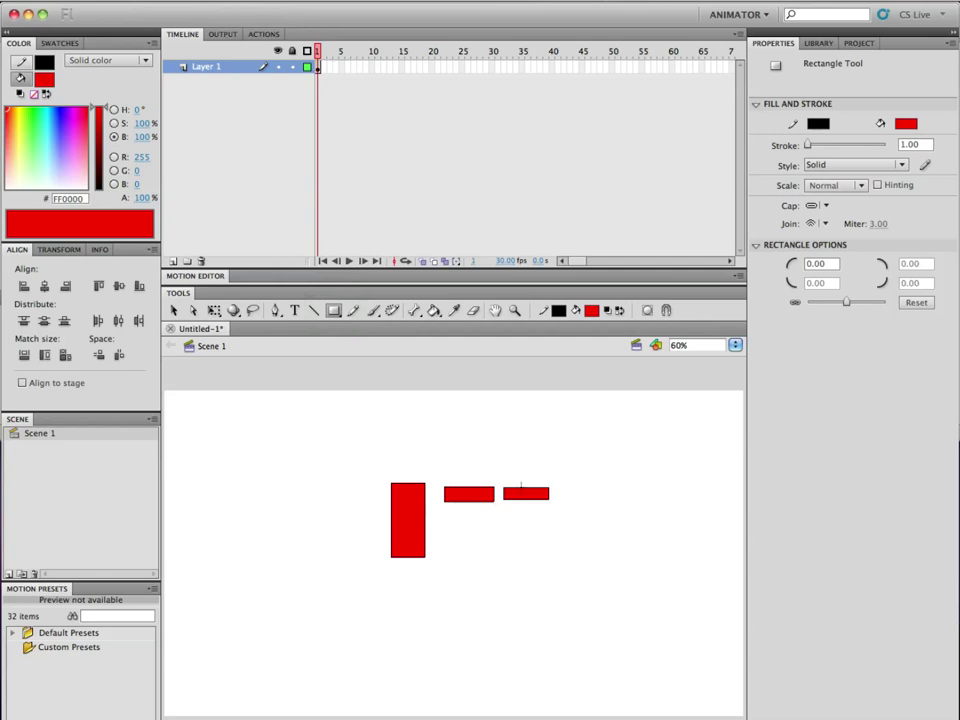
key("v")
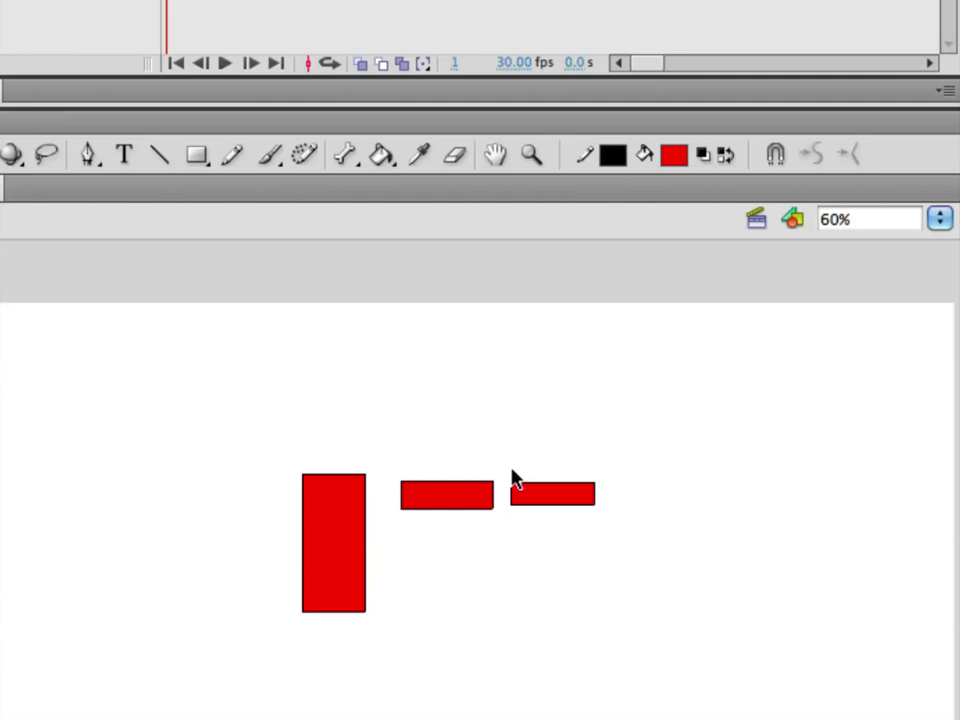
left_click_drag(477, 456, 613, 525)
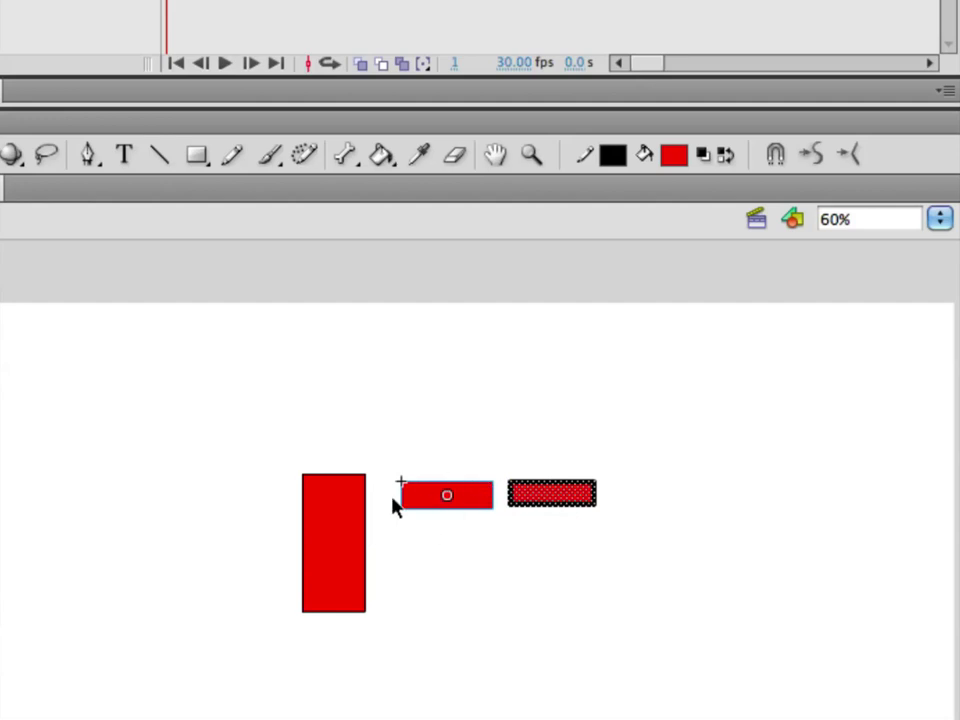
right_click(561, 496)
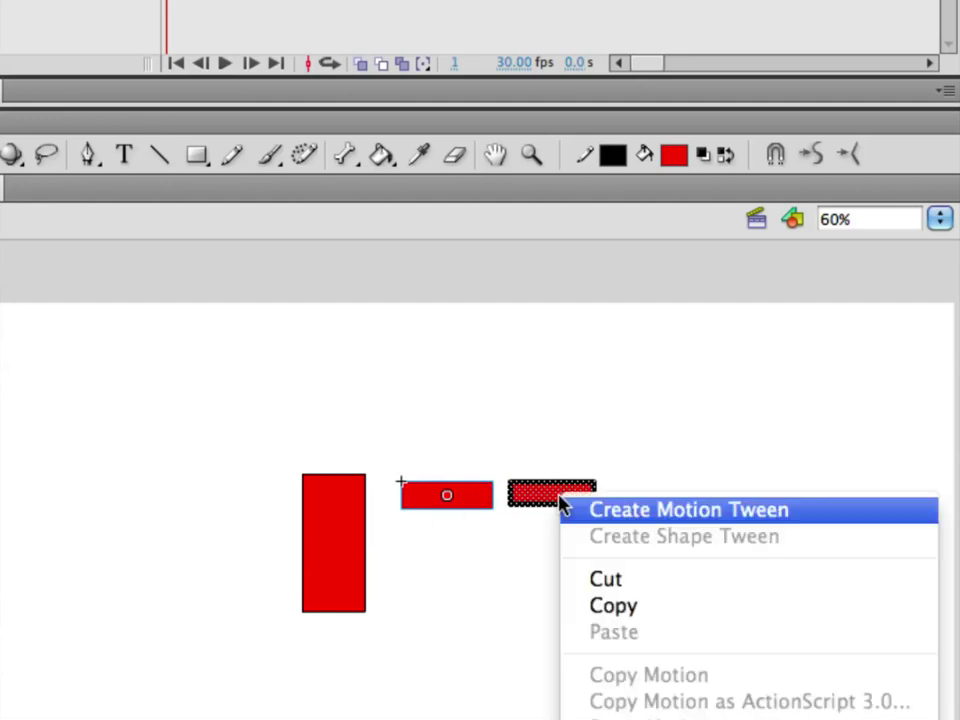
left_click(466, 570)
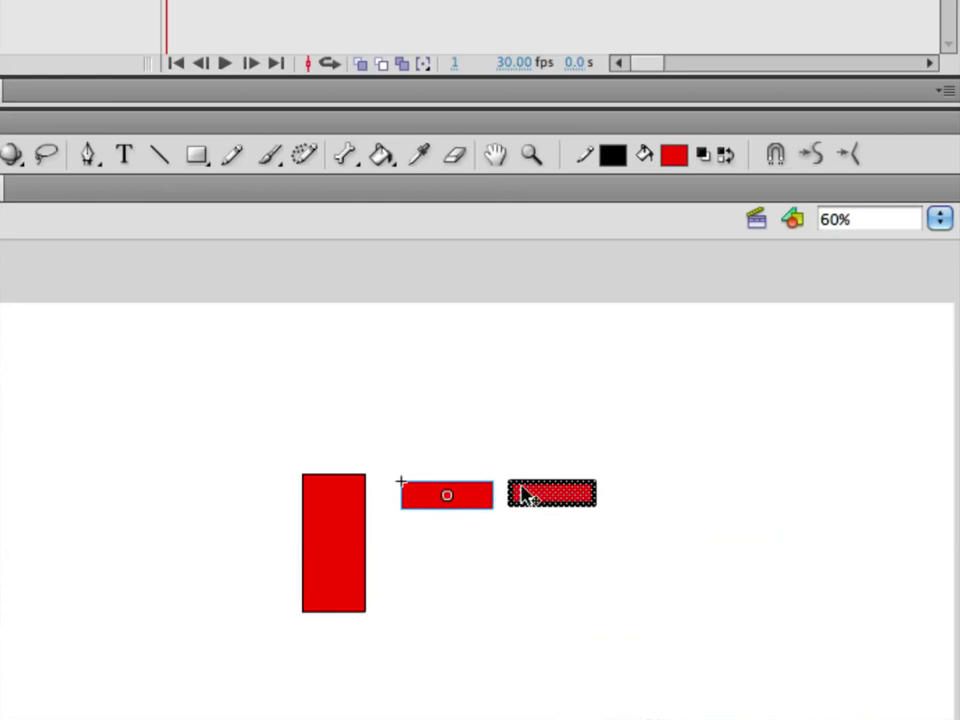
left_click(534, 568)
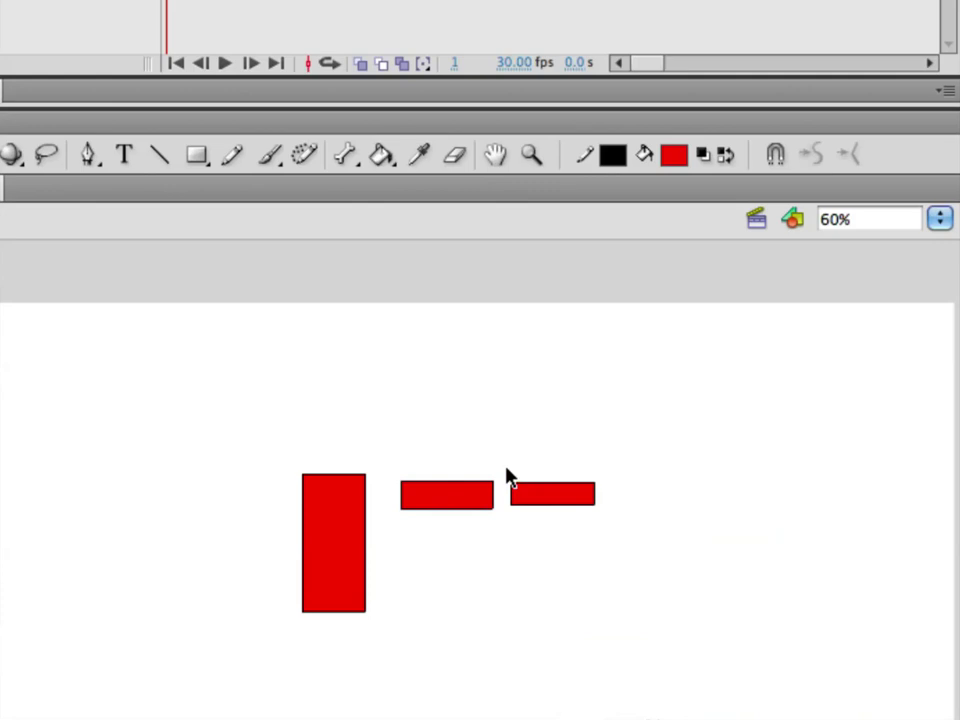
Convert the new bar into a Movie Clip symbol named leftLowerArm.
mouse_move(506, 469)
left_mouse_down()
mouse_move(514, 489)
mouse_move(632, 526)
left_mouse_up()
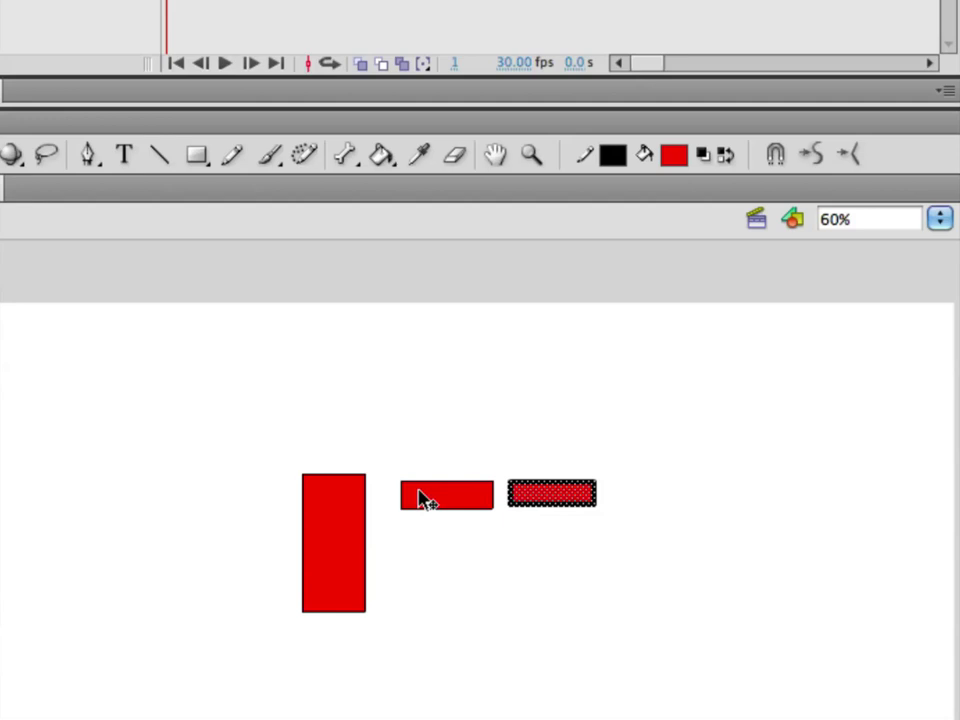
right_click(557, 495)
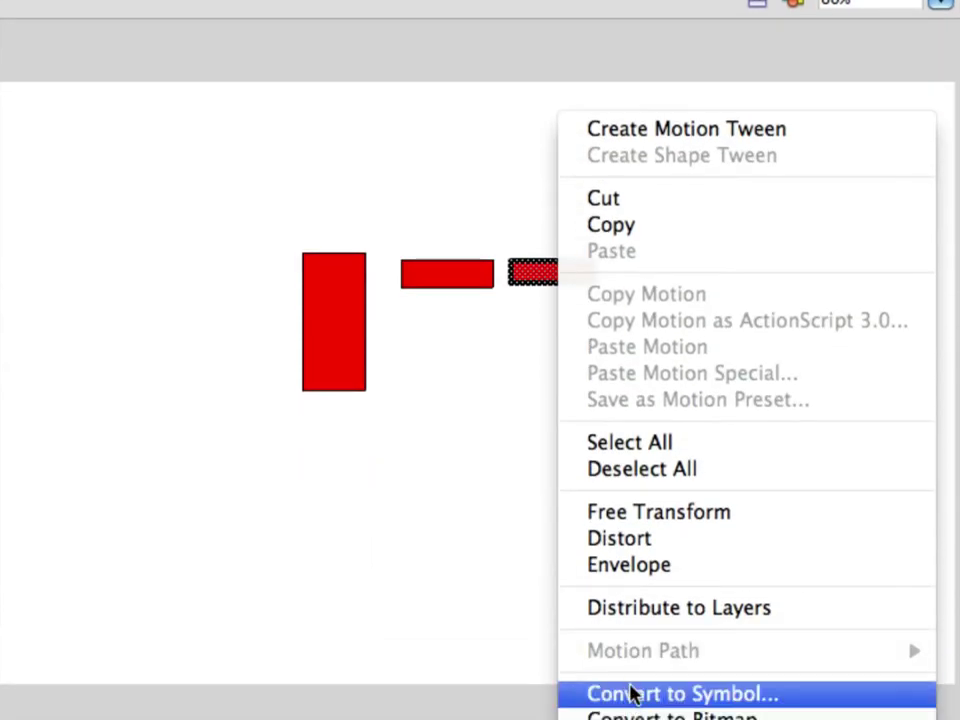
left_click(630, 693)
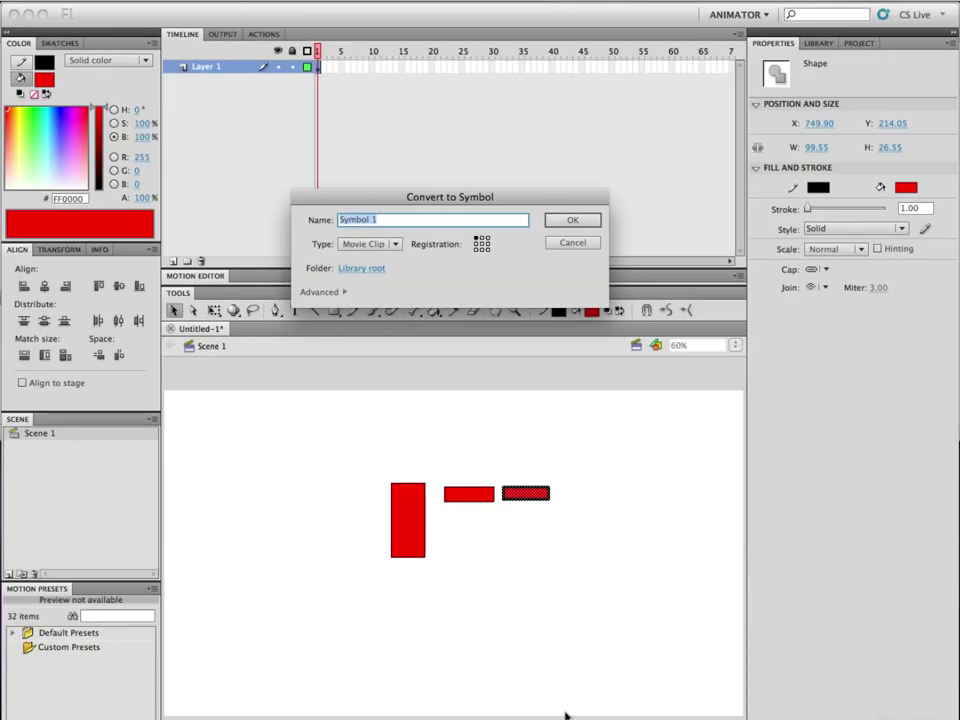
type("leftLowerArm")
key("Return")
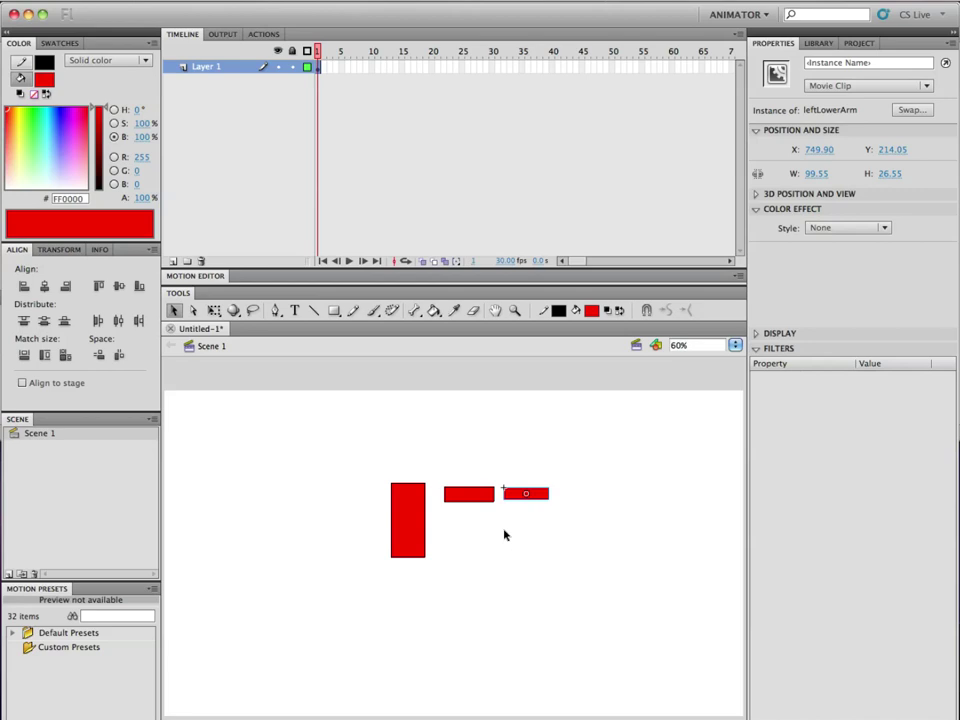
left_click(468, 494)
Duplicate the leftUpperArm symbol as a new symbol named rightUpperArm.
right_click(477, 494)
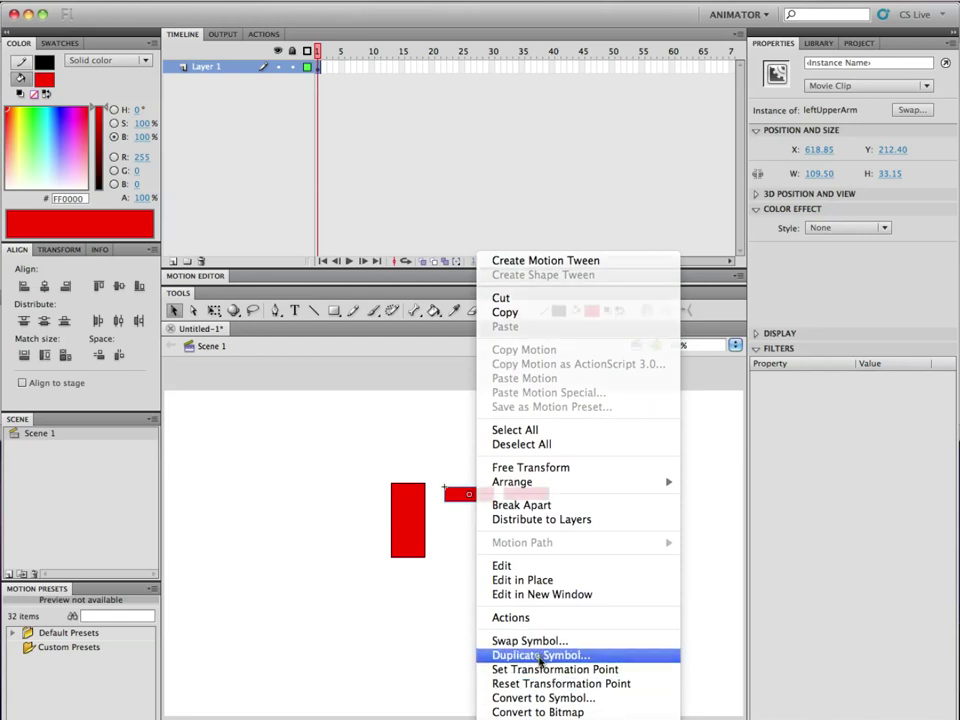
left_click(540, 655)
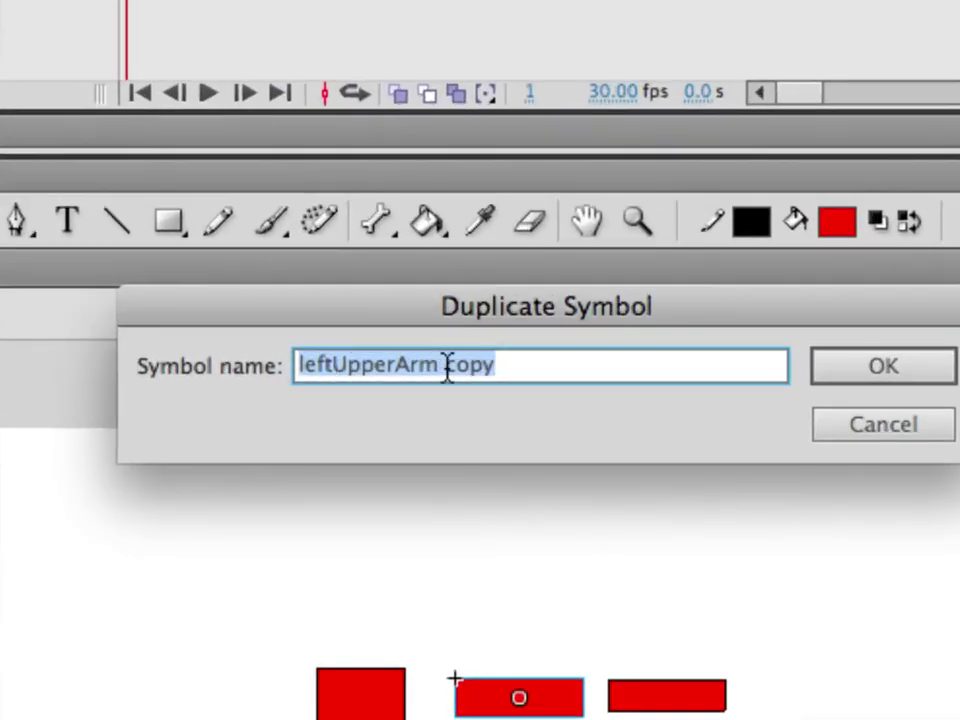
left_click_drag(444, 364, 549, 373)
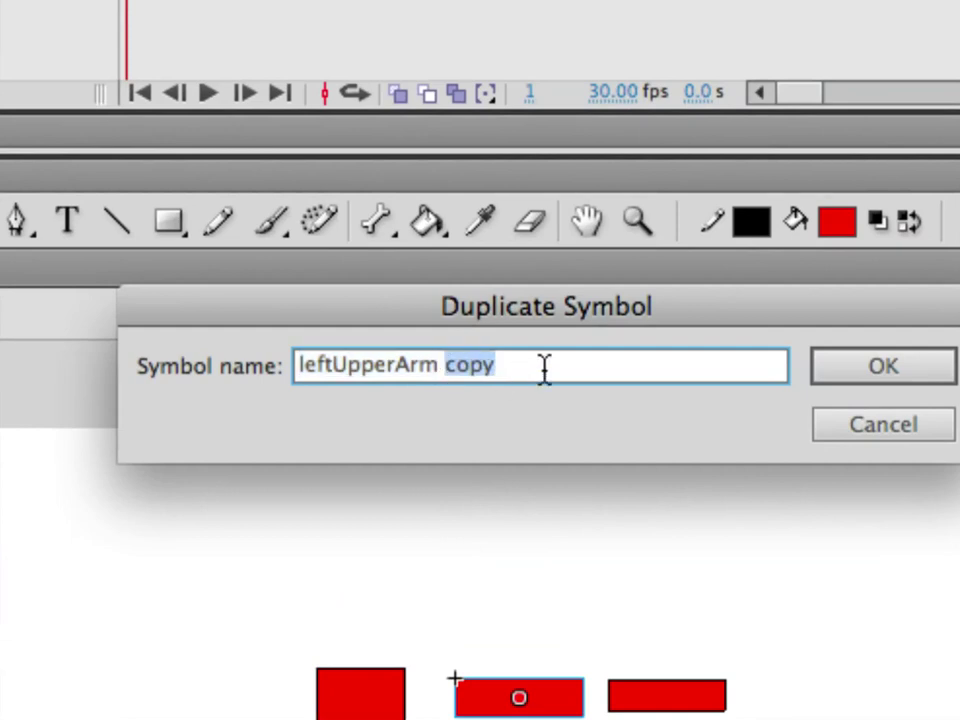
key("BackSpace")
key("BackSpace")
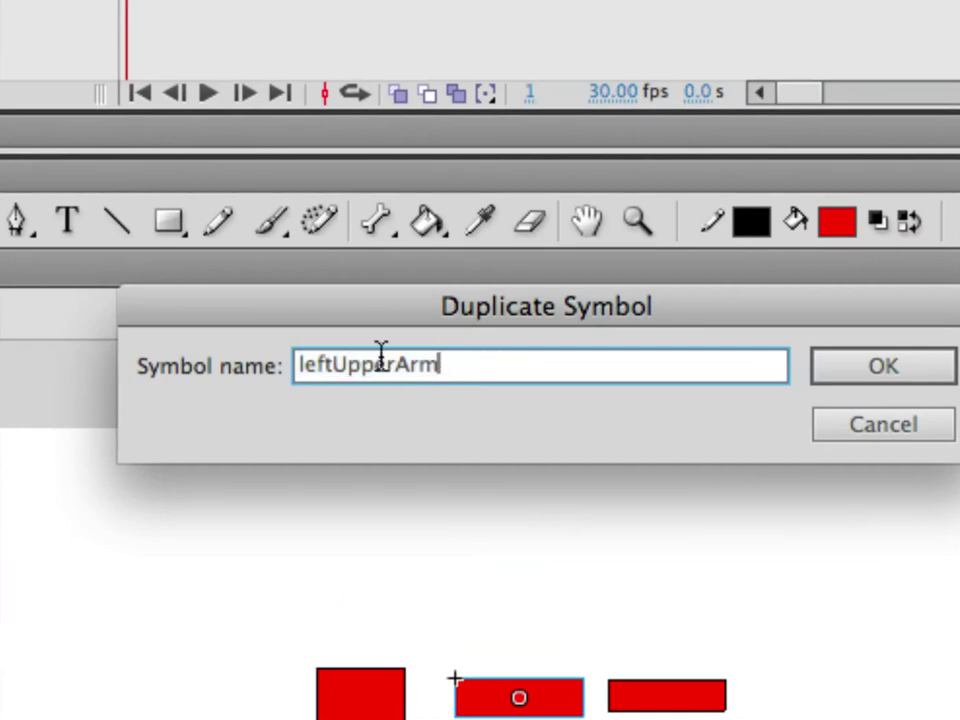
left_click(334, 370)
left_click_drag(334, 370, 279, 372)
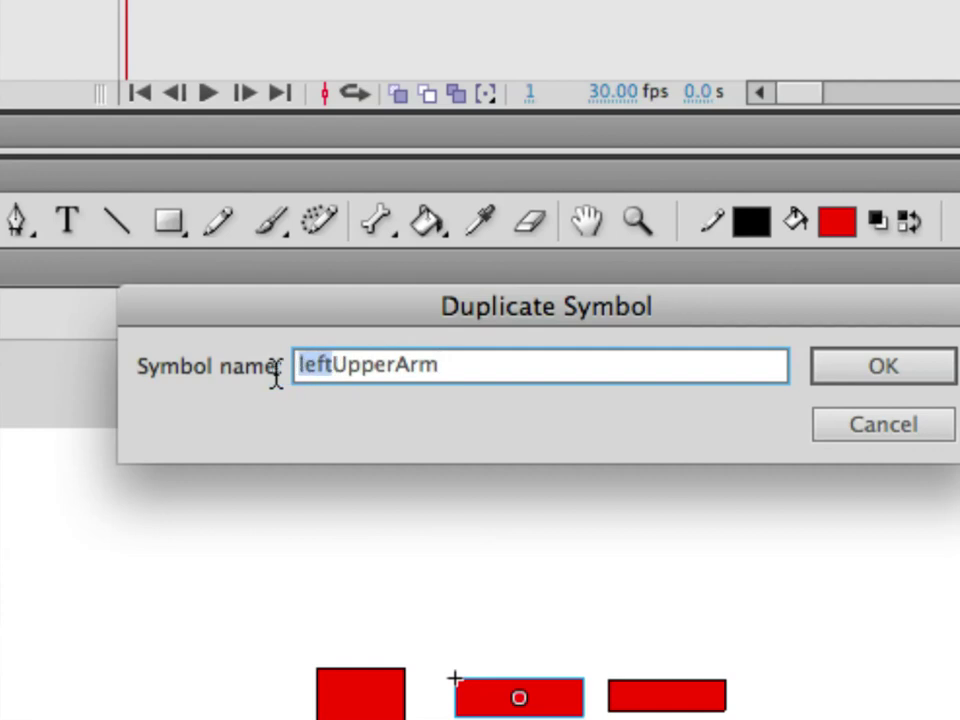
key("BackSpace")
type("right")
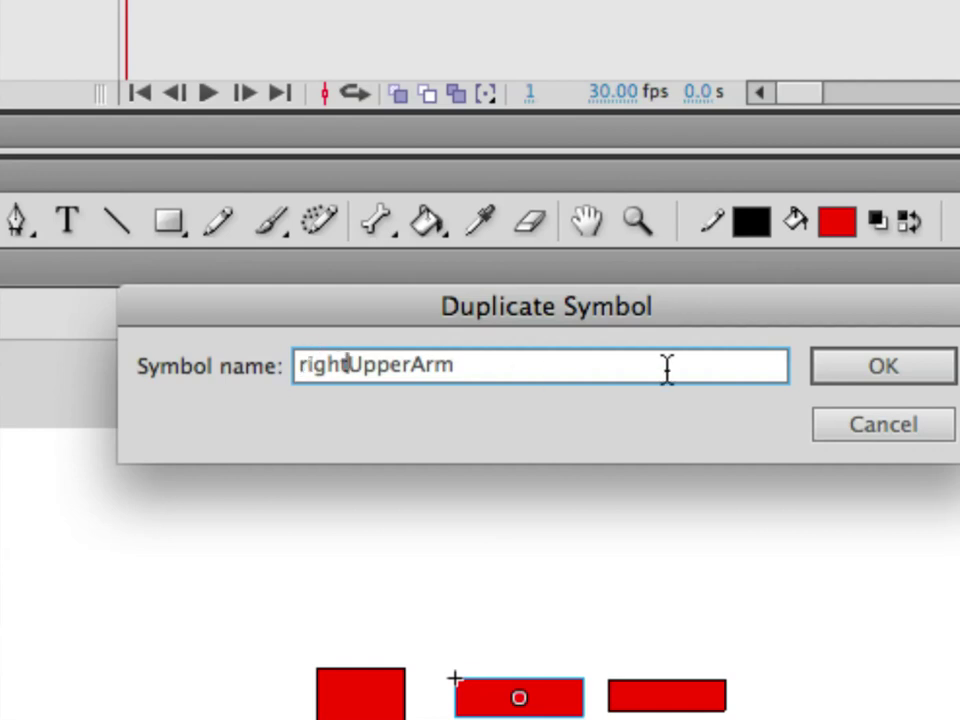
key("Return")
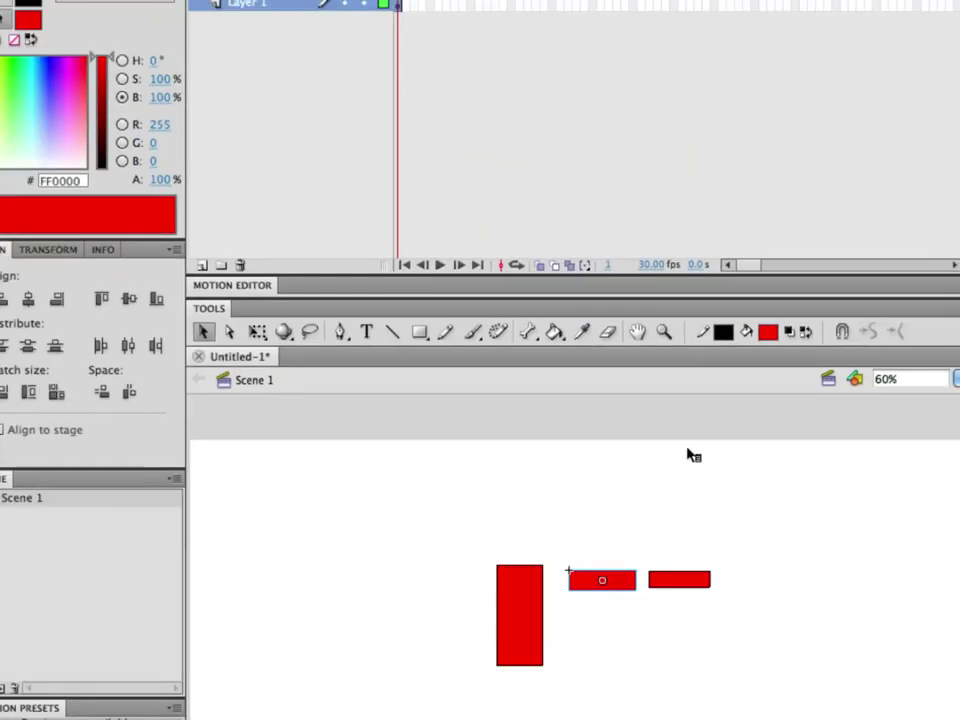
left_click_drag(586, 590, 407, 617)
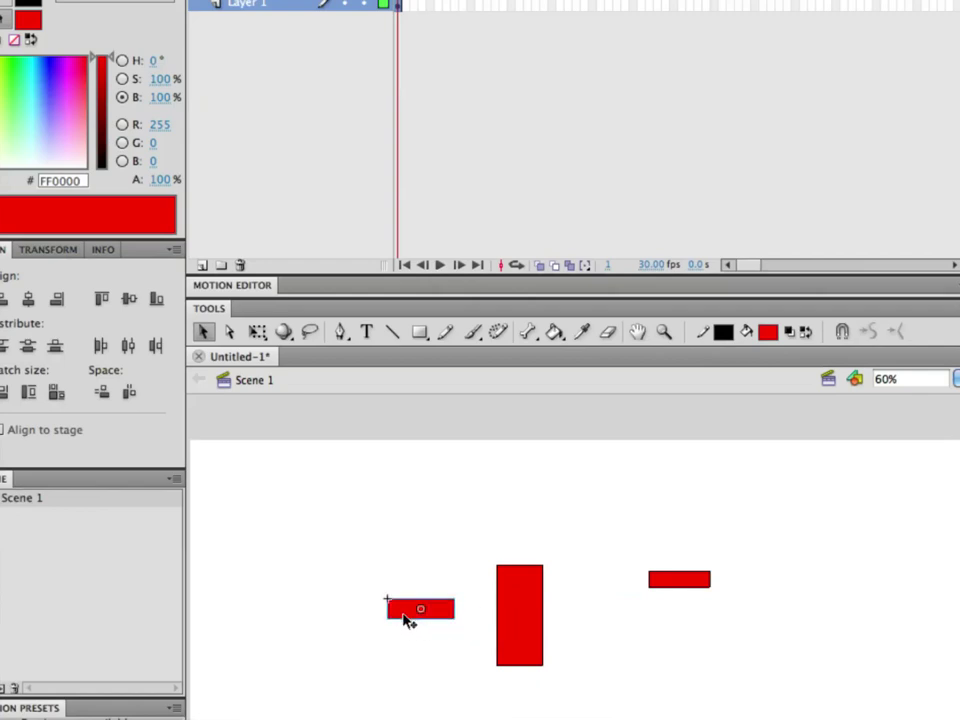
key("ctrl+z")
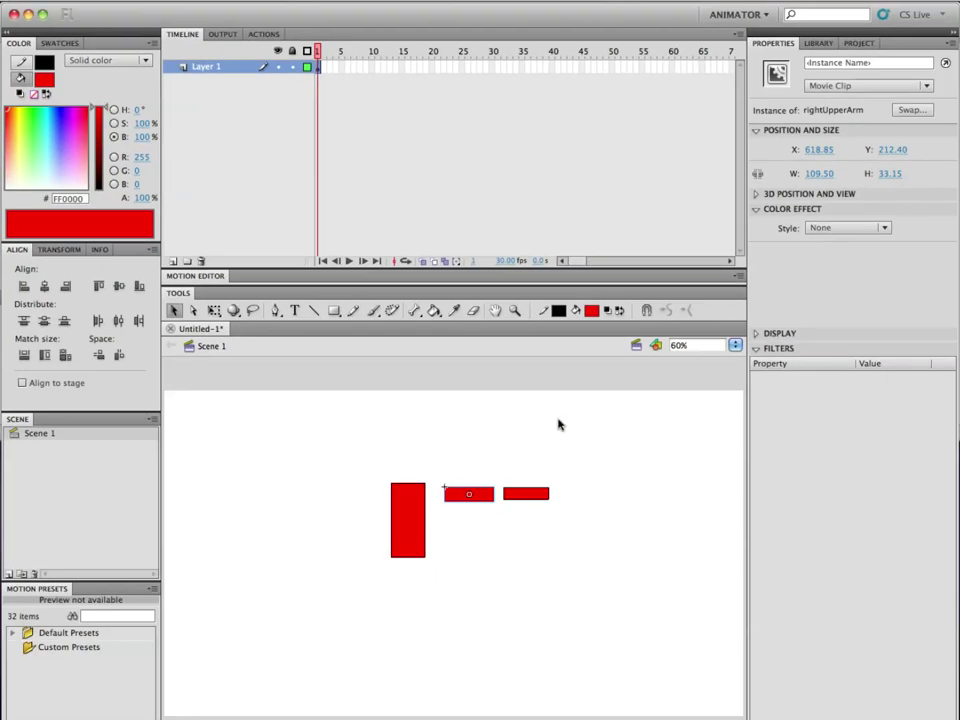
Drag a rightUpperArm instance from the Library to the left of the torso.
left_click(818, 43)
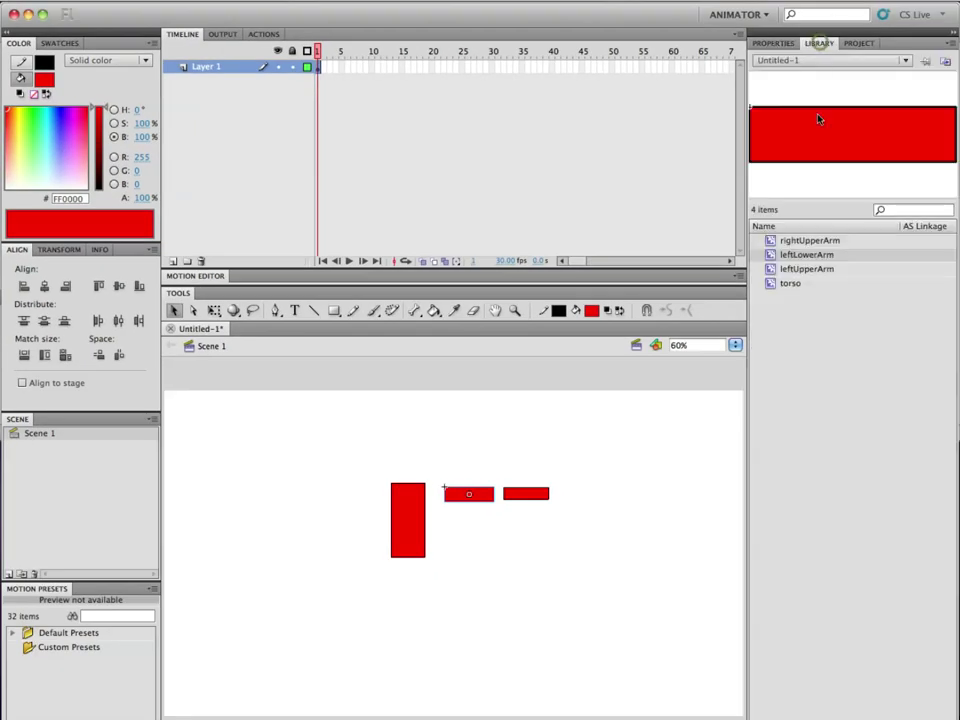
left_click(771, 242)
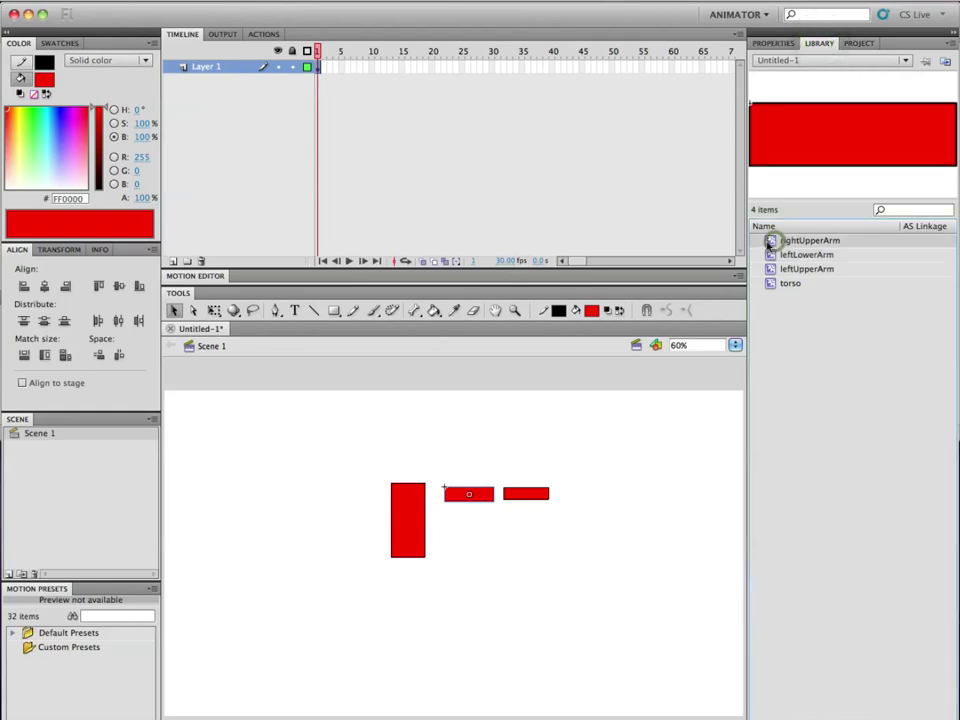
left_click_drag(771, 242, 359, 495)
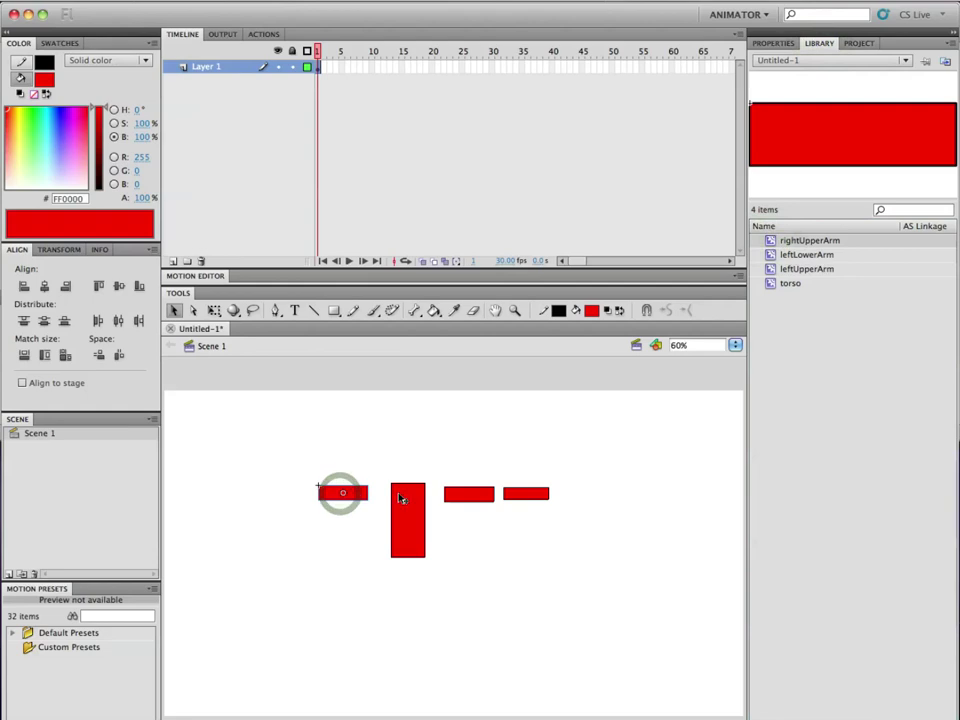
Duplicate leftLowerArm as rightLowerArm and place it at the far left.
left_click(537, 499)
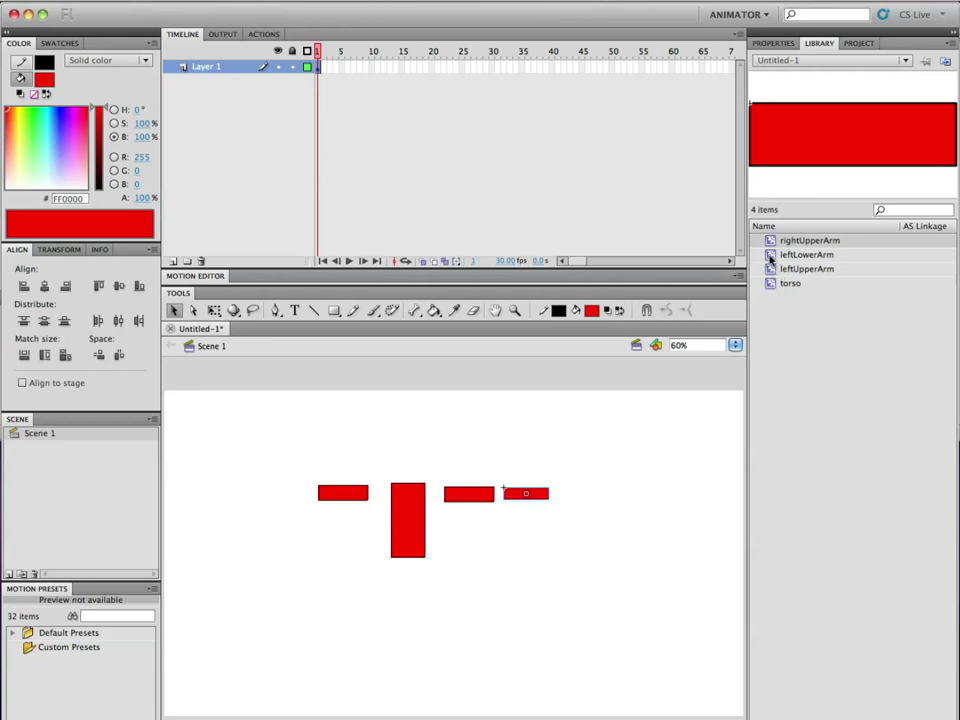
right_click(767, 256)
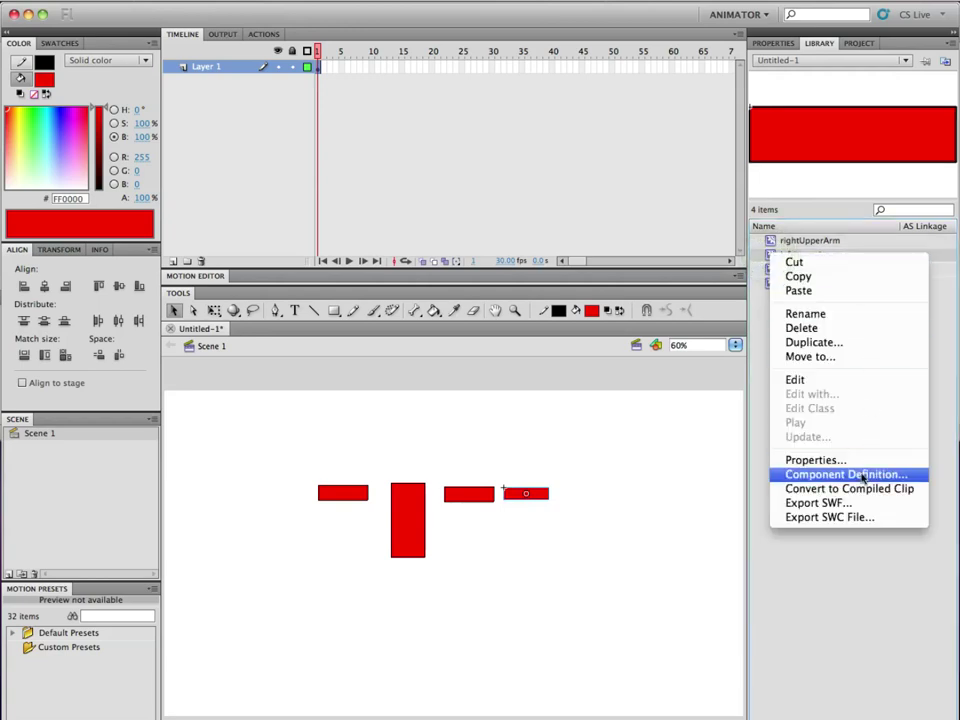
left_click(849, 344)
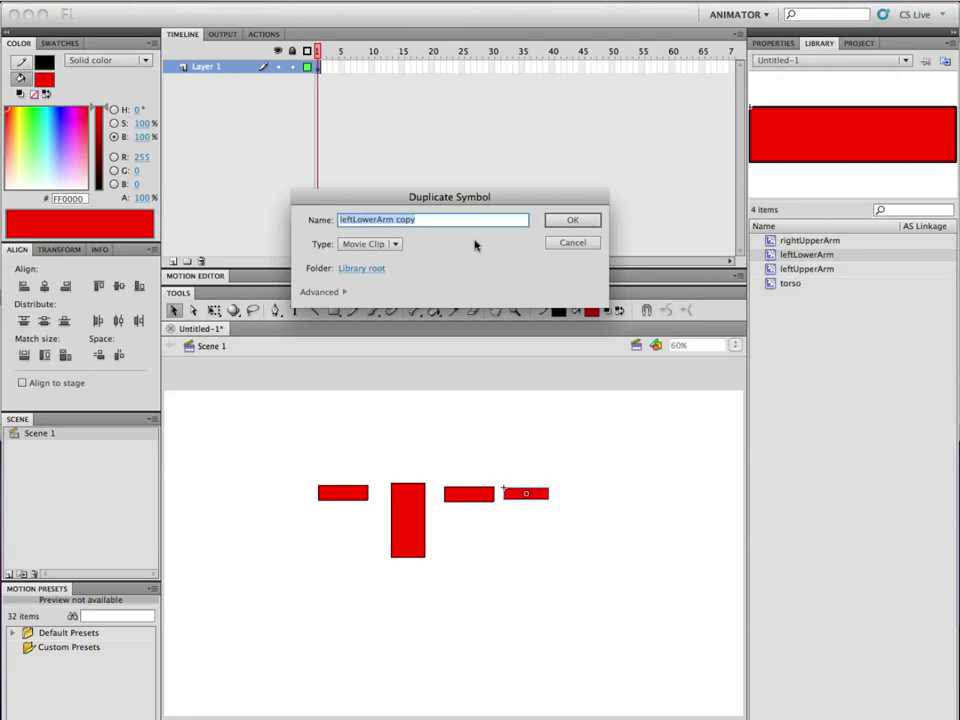
left_click(397, 218)
key("Delete")
key("Delete")
key("Delete")
key("Delete")
key("BackSpace")
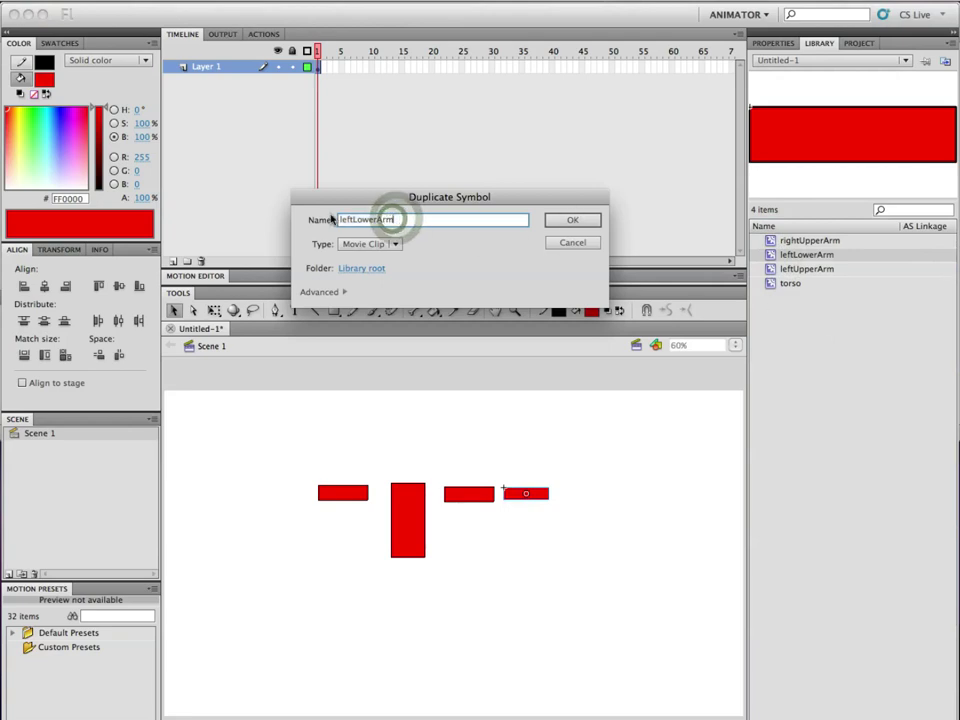
left_click_drag(337, 219, 355, 216)
type("right")
key("Return")
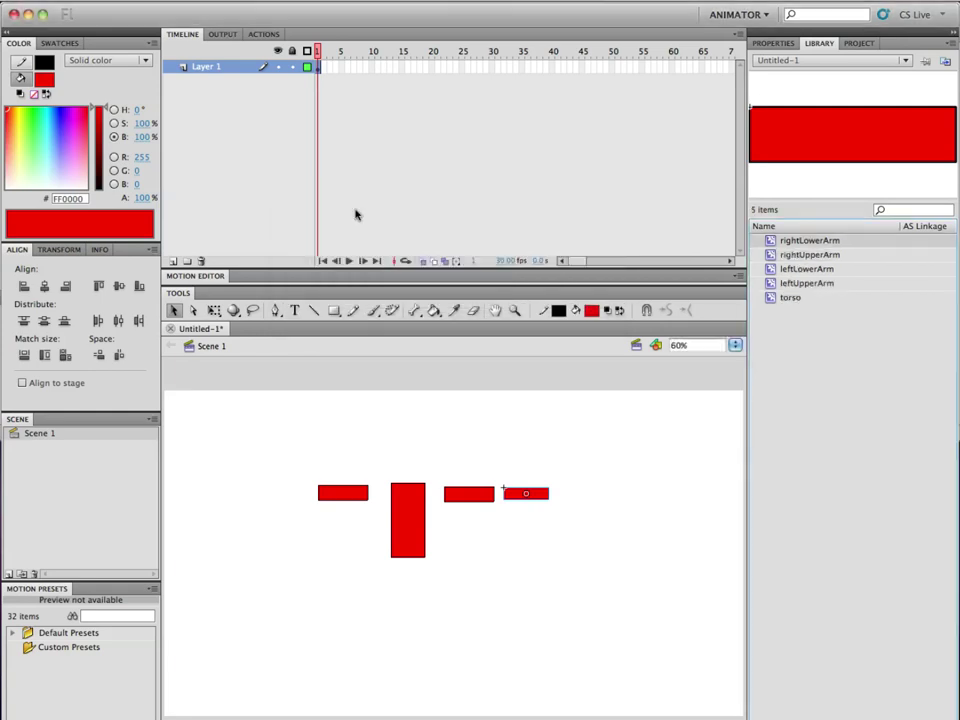
left_click_drag(791, 242, 293, 500)
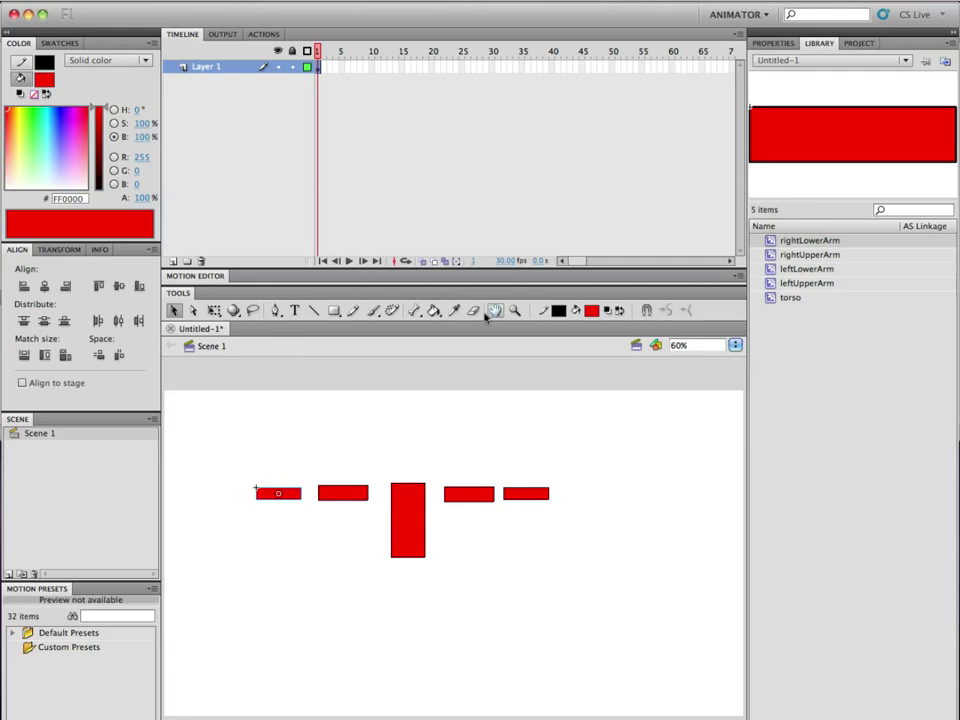
Draw the red thigh rectangle below the torso.
left_click(333, 311)
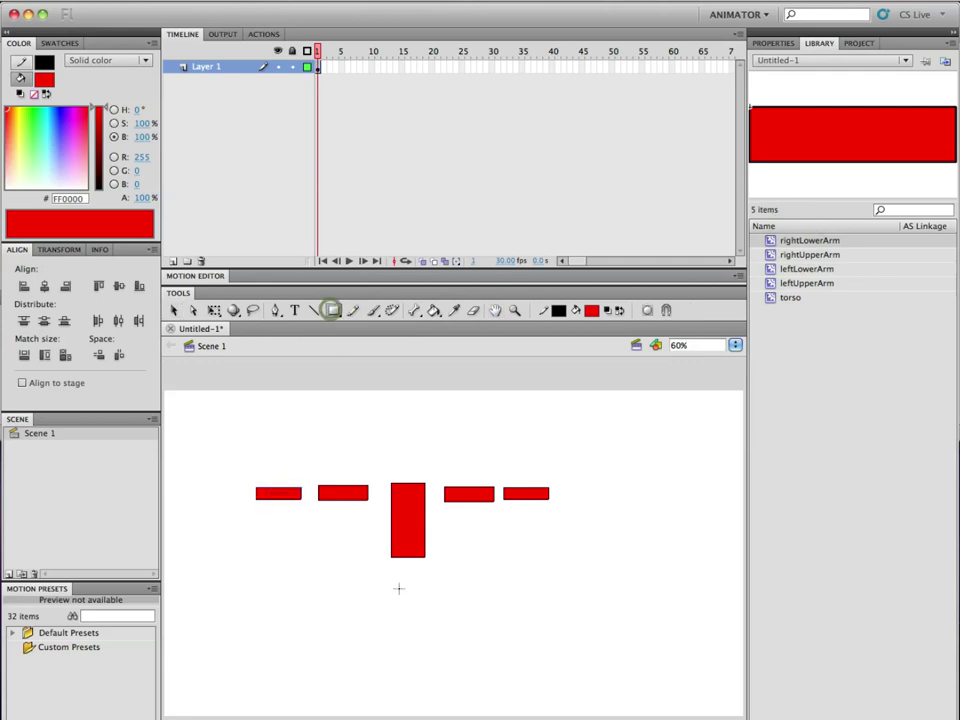
left_click_drag(391, 572, 381, 694)
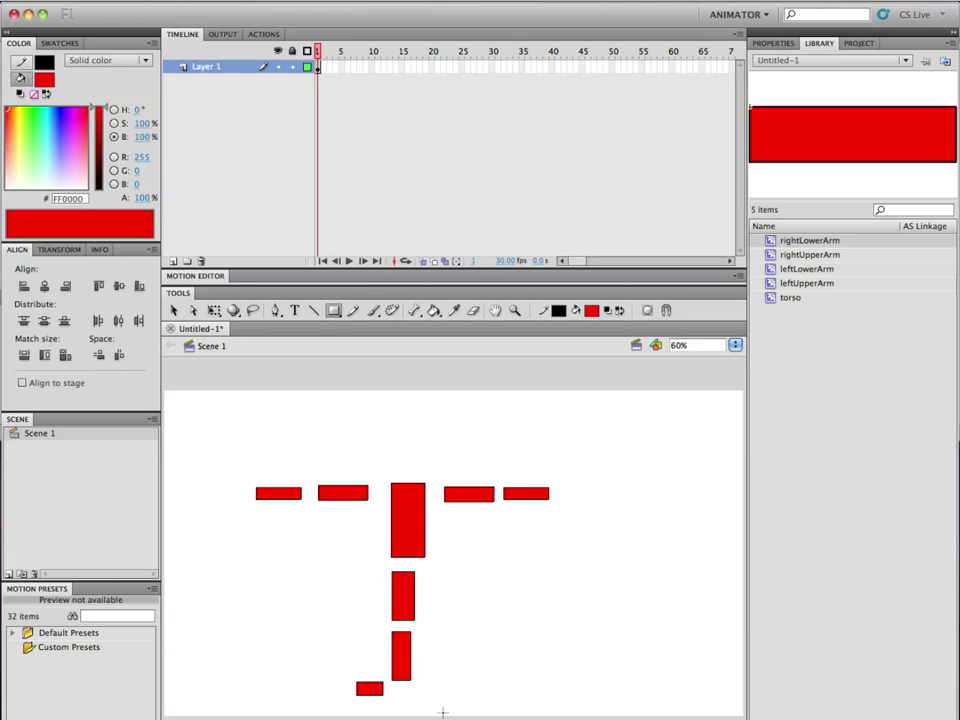
Convert the left thigh rectangle into a movie clip symbol named leftThigh.
key("v")
left_click_drag(375, 565, 424, 615)
right_click(396, 598)
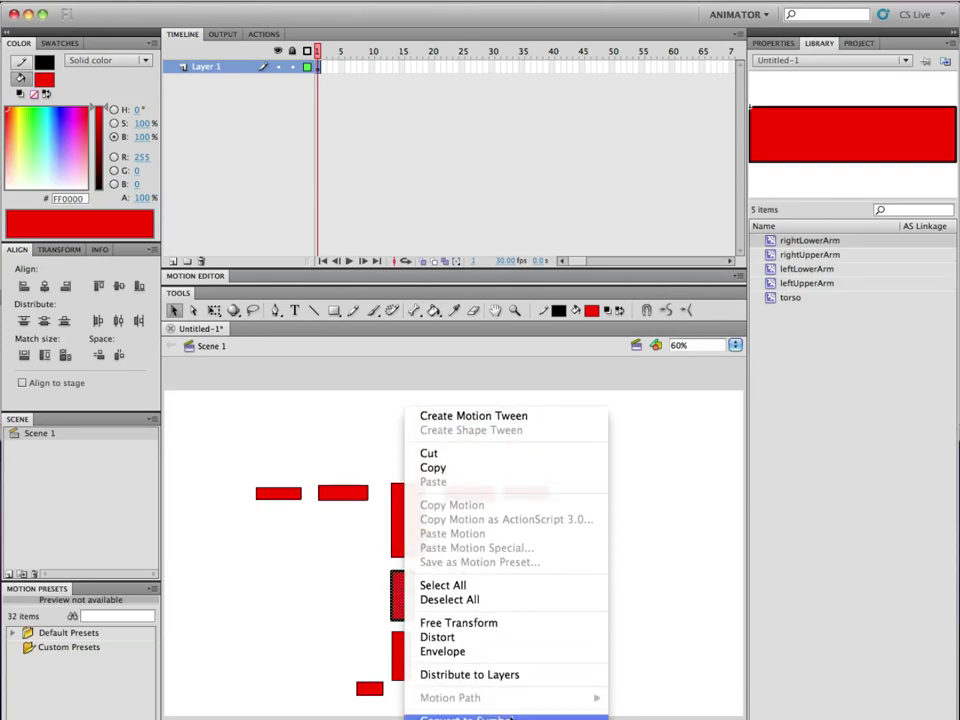
left_click(512, 717)
type("leftThigh")
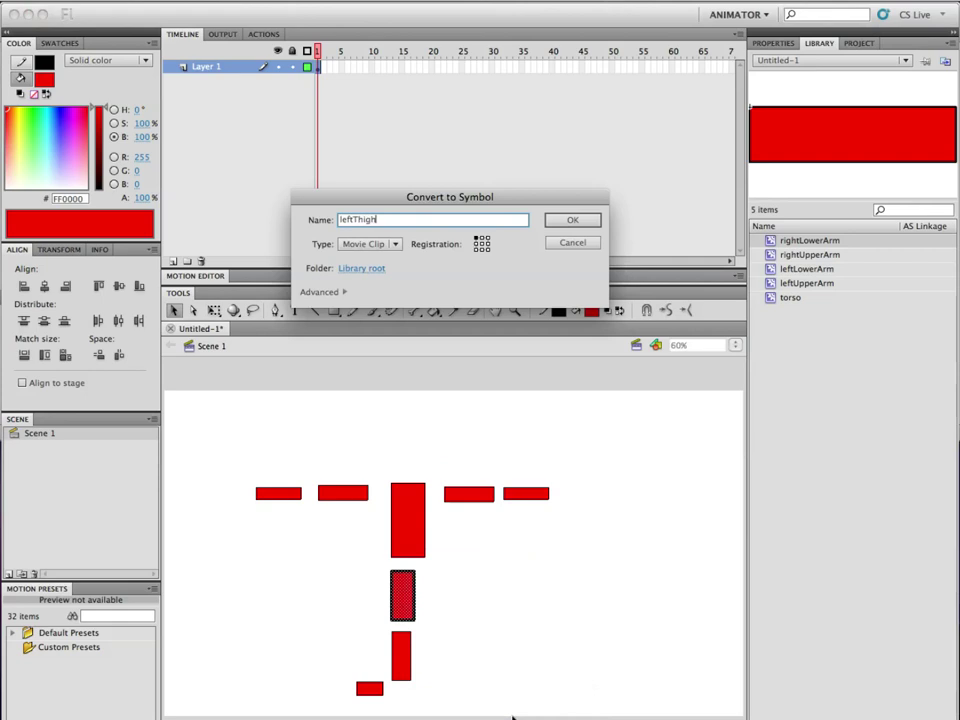
key("Return")
Convert the left shin rectangle into a movie clip symbol named leftShin.
left_click_drag(388, 632, 422, 690)
right_click(403, 659)
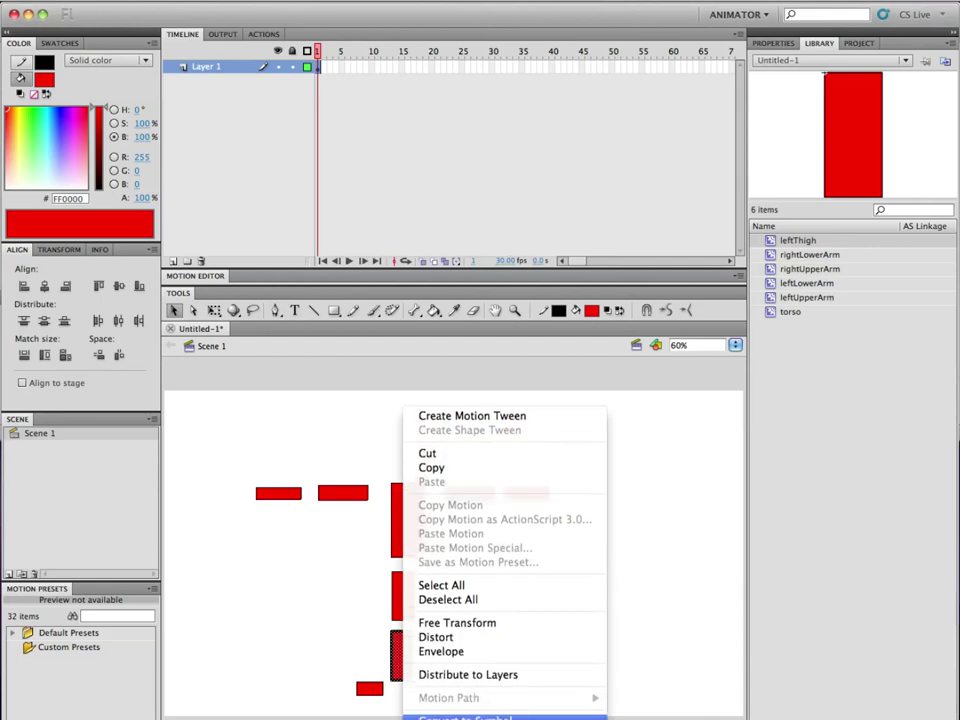
left_click(465, 717)
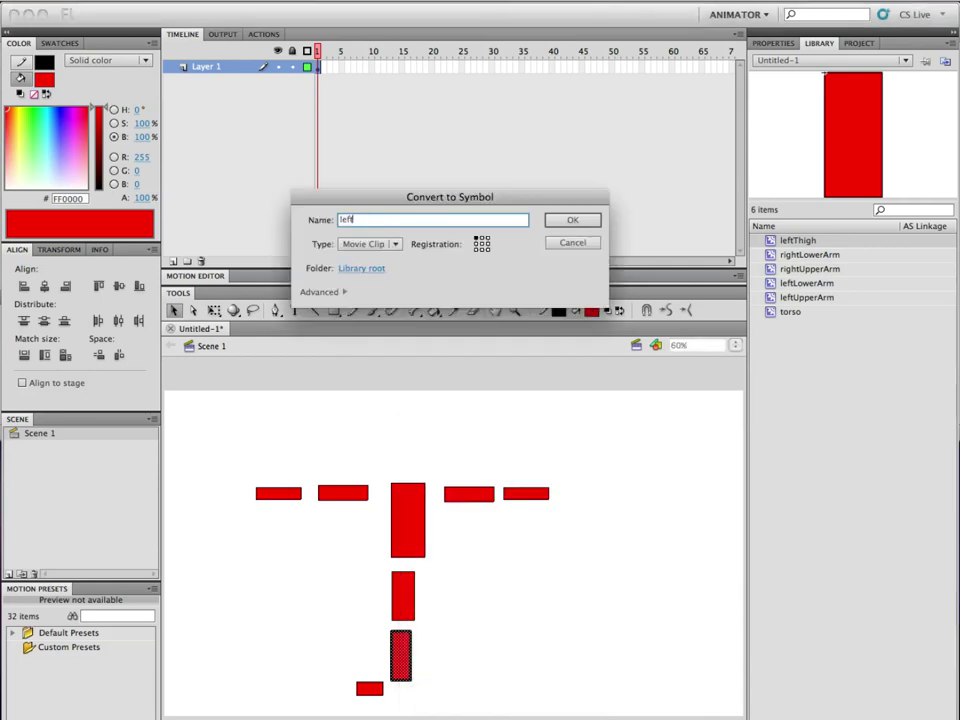
key("Return")
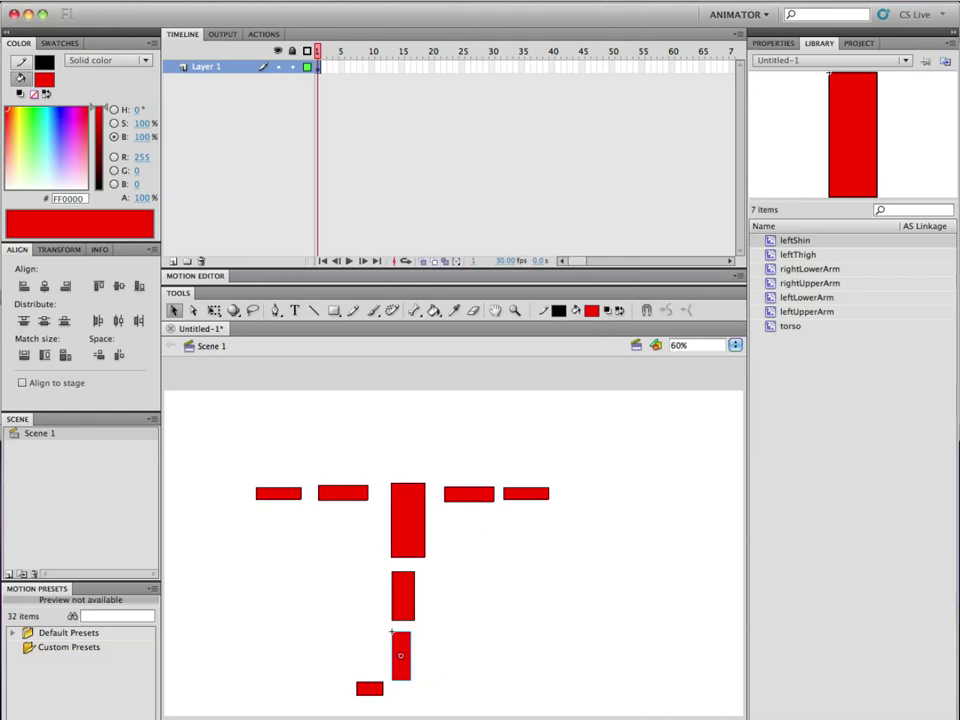
Convert the small foot rectangle into a movie clip symbol named leftFoot.
left_click_drag(347, 681, 388, 707)
right_click(377, 686)
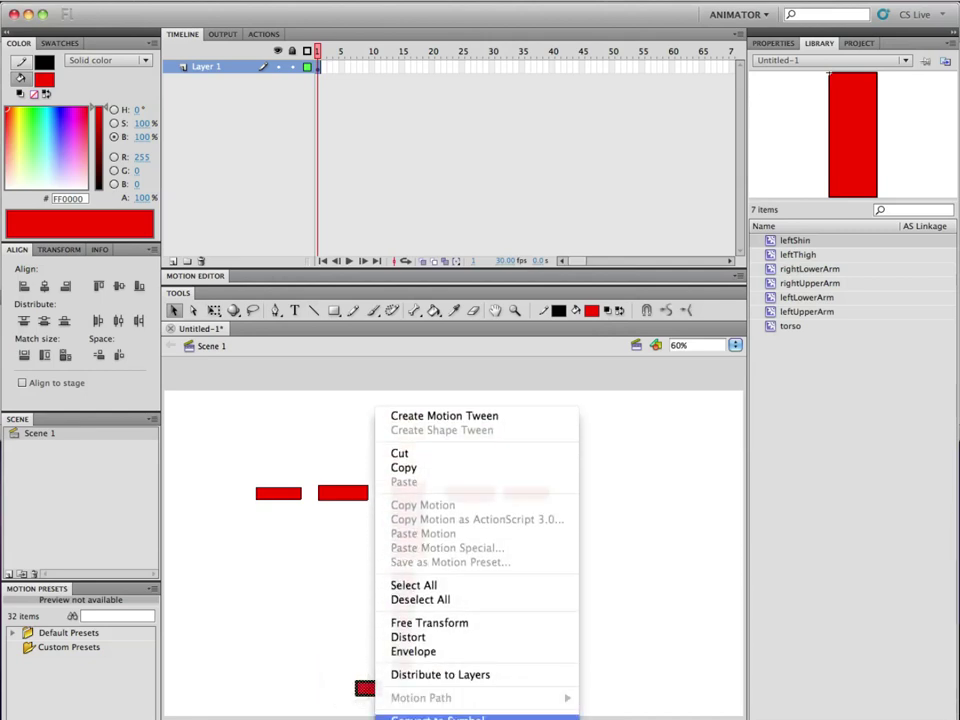
left_click(470, 713)
type("left")
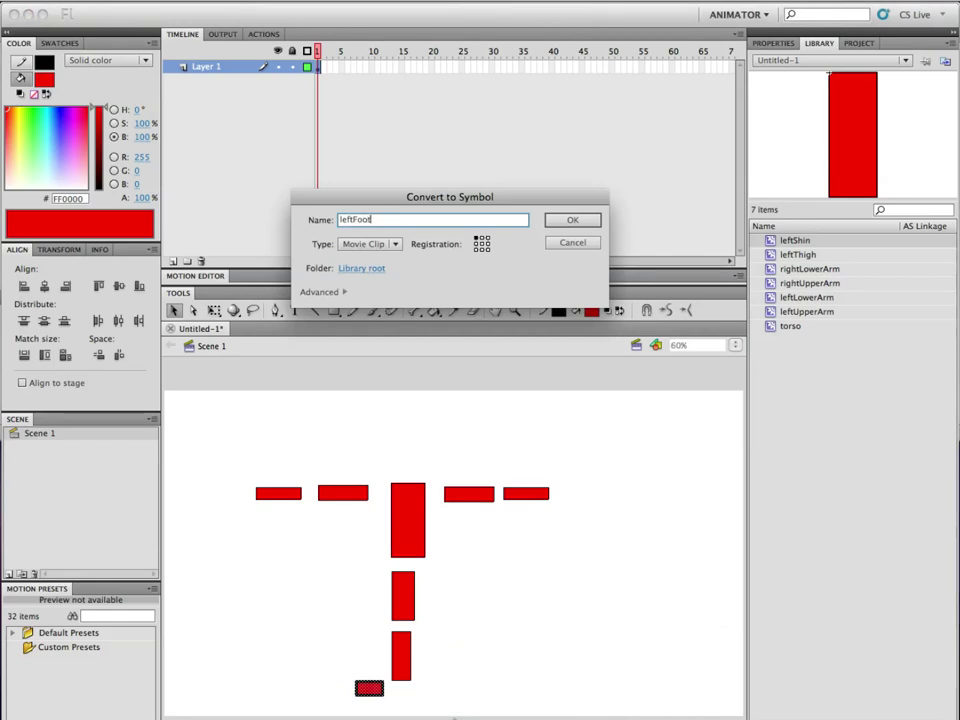
type("Foot")
key("Return")
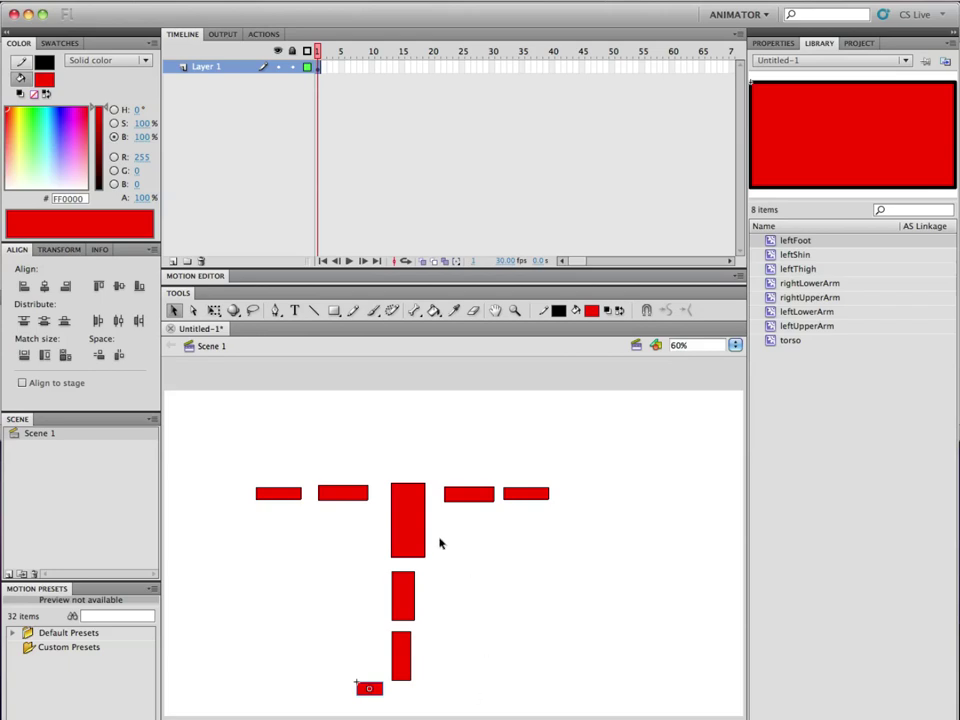
Duplicate leftFoot as rightFoot and place it right of the left foot.
right_click(774, 240)
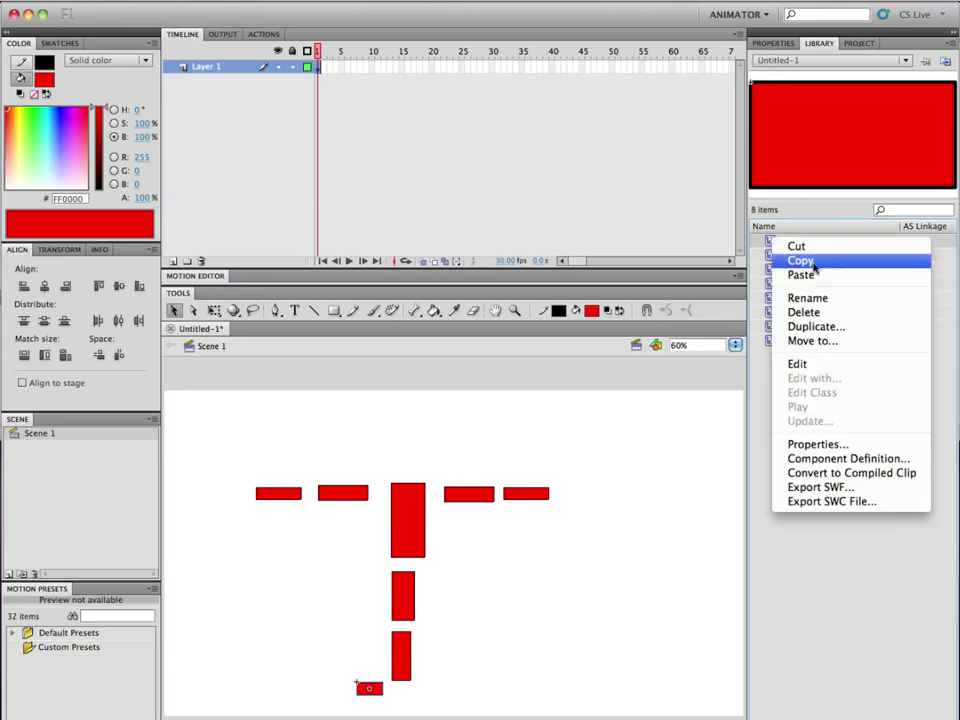
left_click(815, 327)
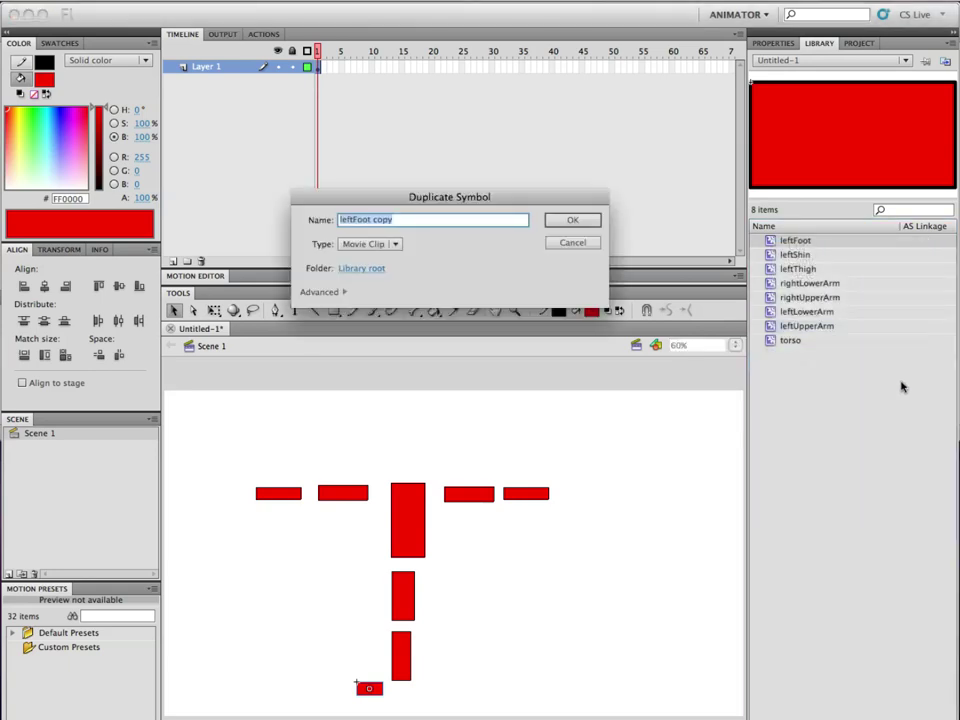
left_click(369, 219)
key("Delete")
key("Delete")
key("Delete")
key("Delete")
key("Delete")
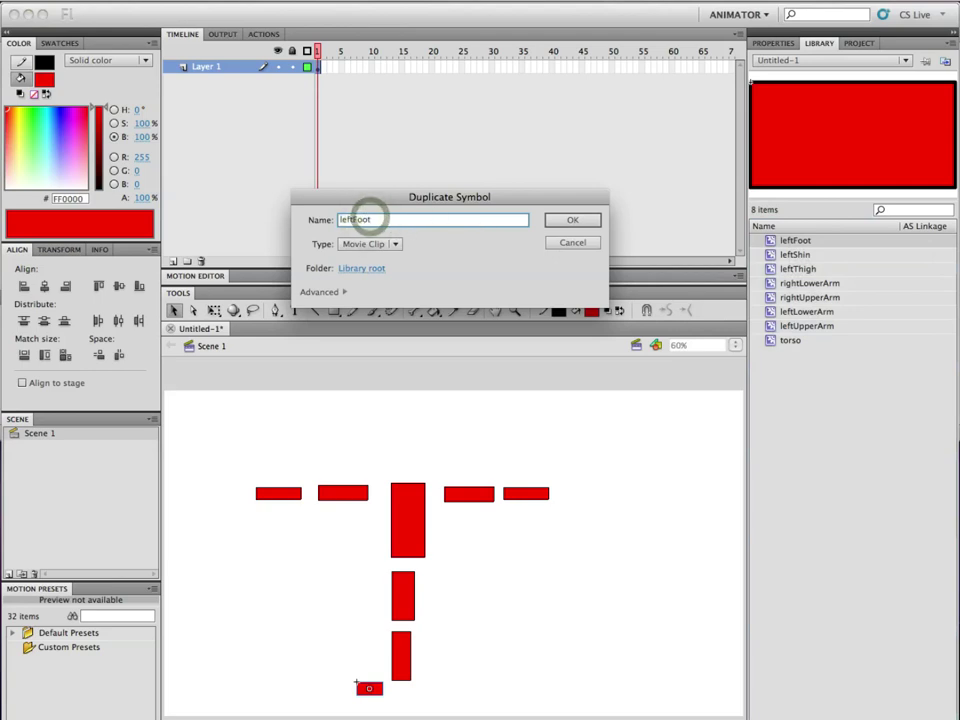
left_click_drag(356, 219, 338, 219)
type("right")
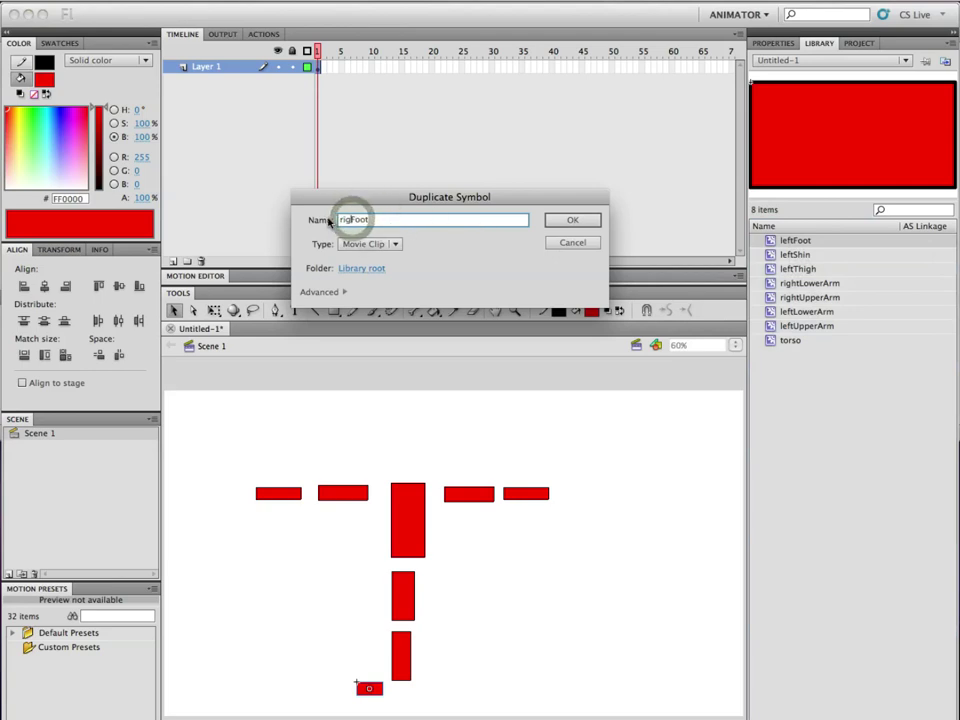
key("Return")
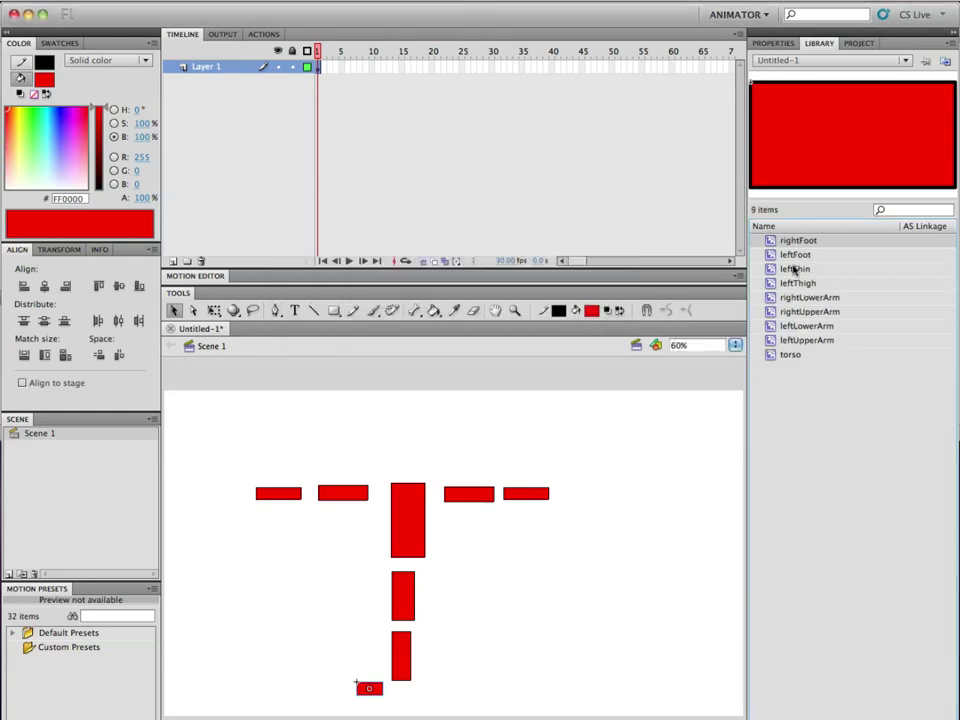
left_click_drag(785, 241, 472, 695)
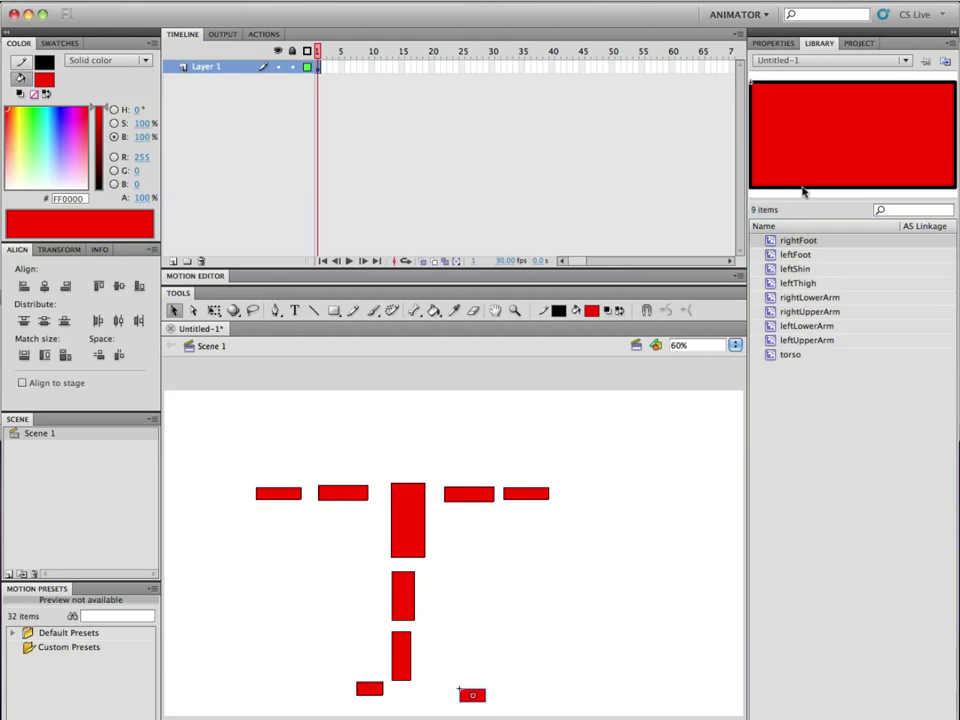
Duplicate leftShin as rightShin and place it above the right foot.
right_click(772, 271)
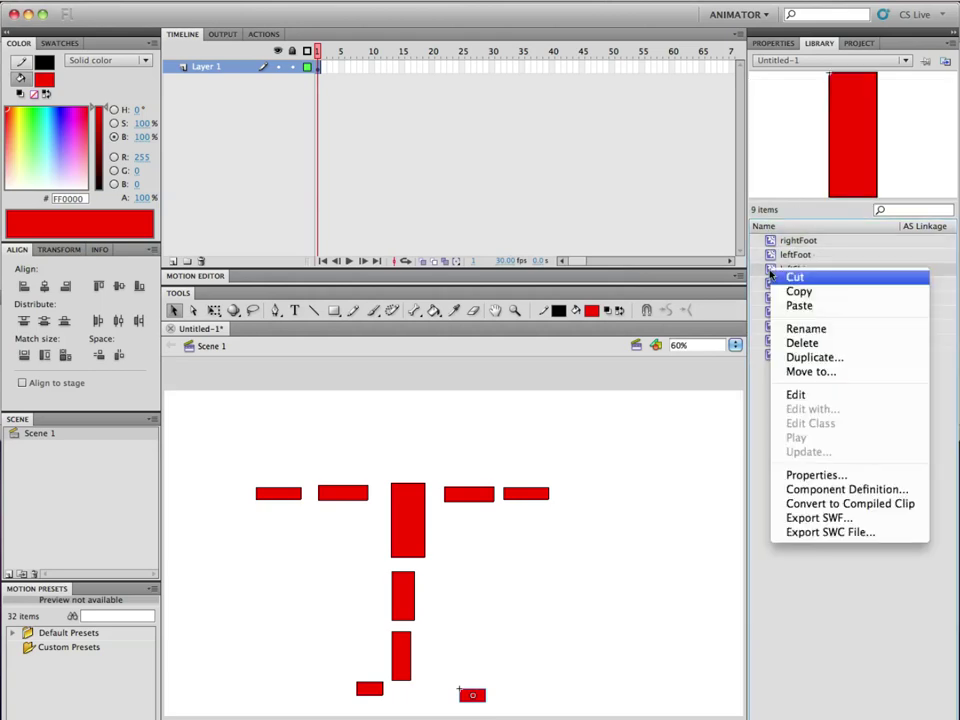
left_click(812, 358)
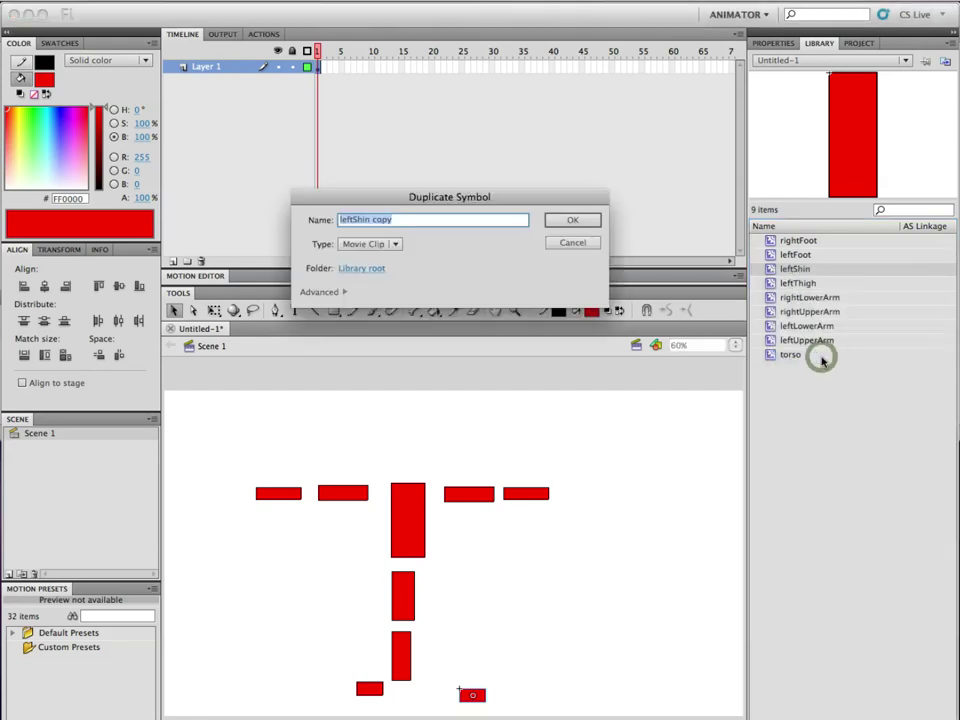
left_click(369, 218)
key("Delete")
key("Delete")
key("Delete")
key("Delete")
key("Delete")
left_click_drag(340, 218, 355, 218)
type("rightShin")
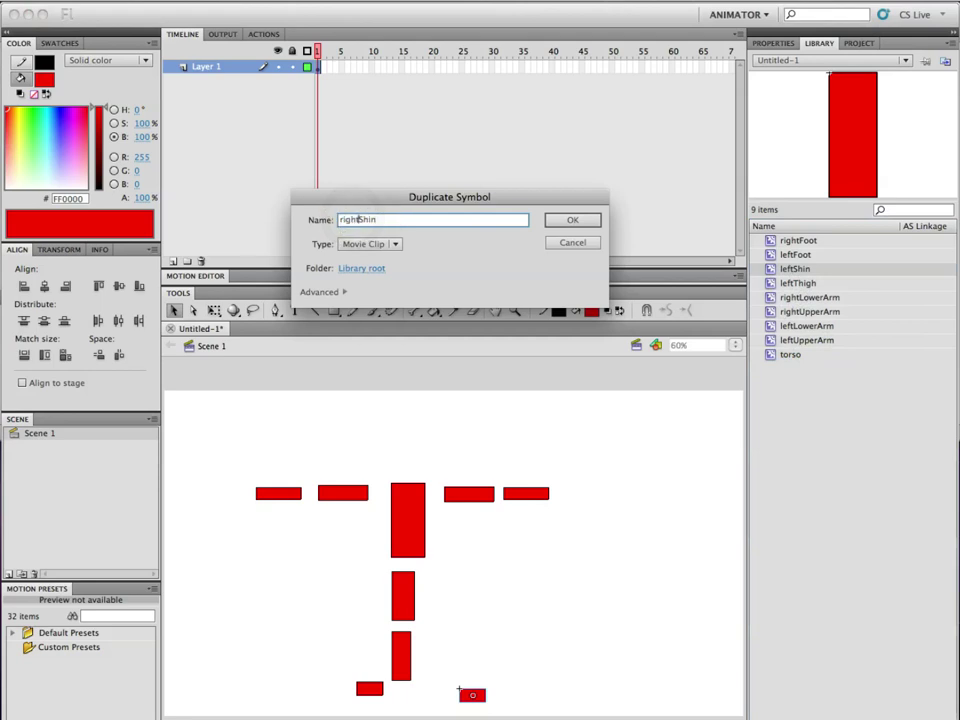
key("Return")
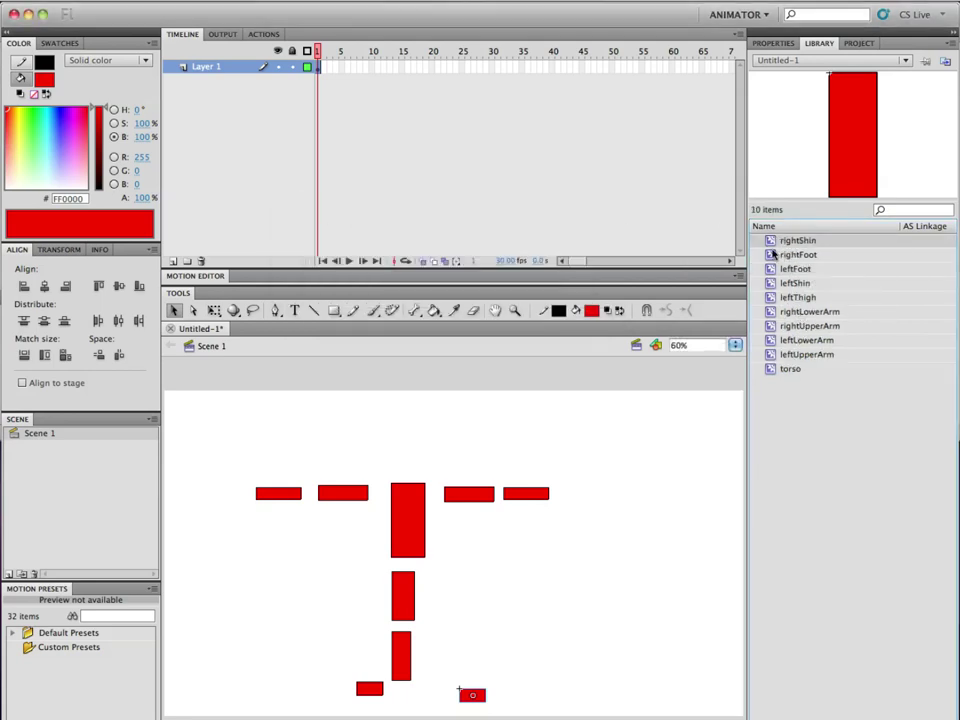
left_click_drag(771, 244, 489, 656)
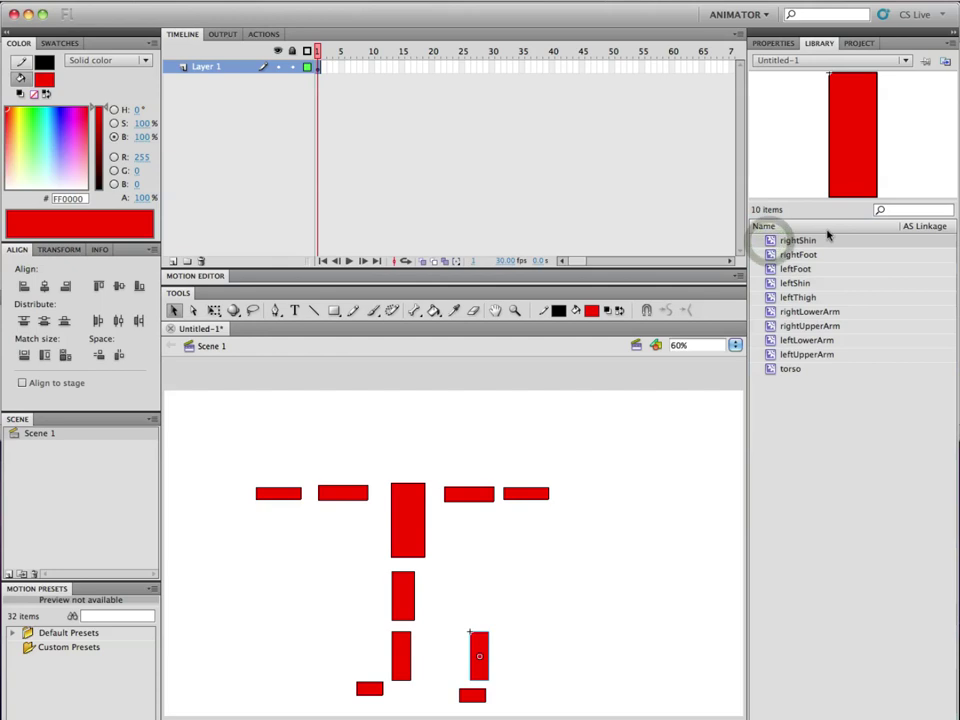
Duplicate leftThigh as rightThigh and place it above the right shin.
left_click(771, 297)
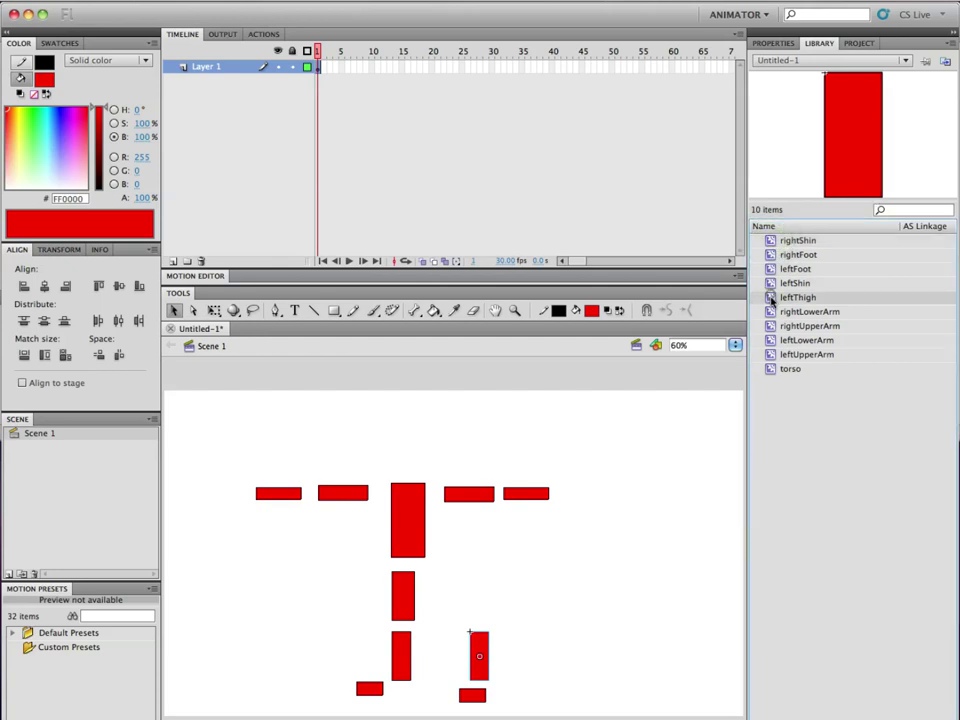
right_click(771, 297)
left_click(842, 385)
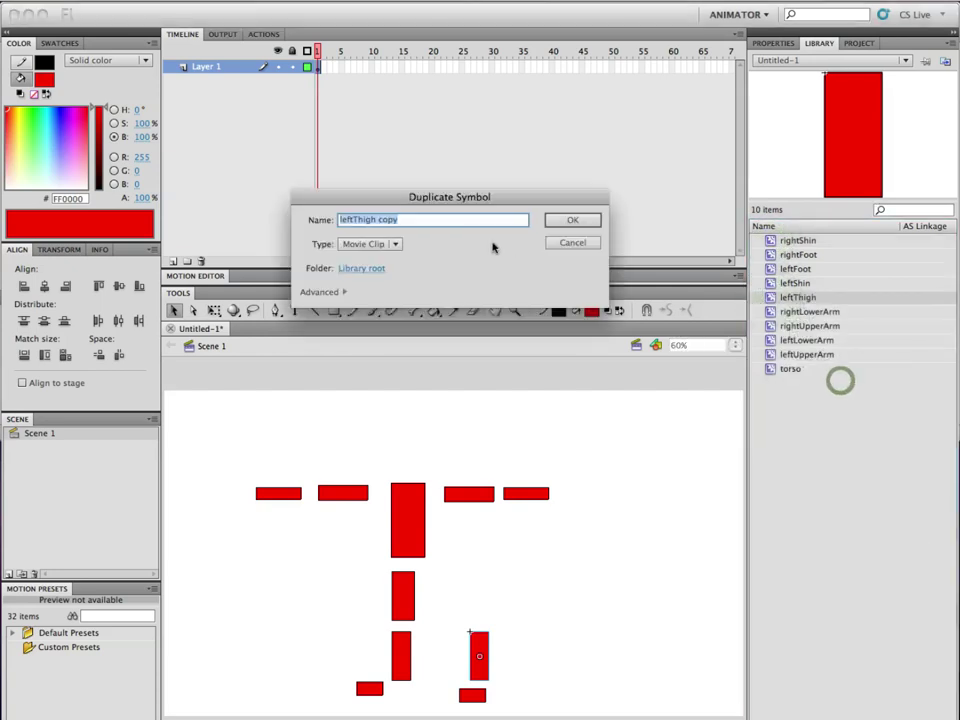
left_click(369, 219)
key("BackSpace")
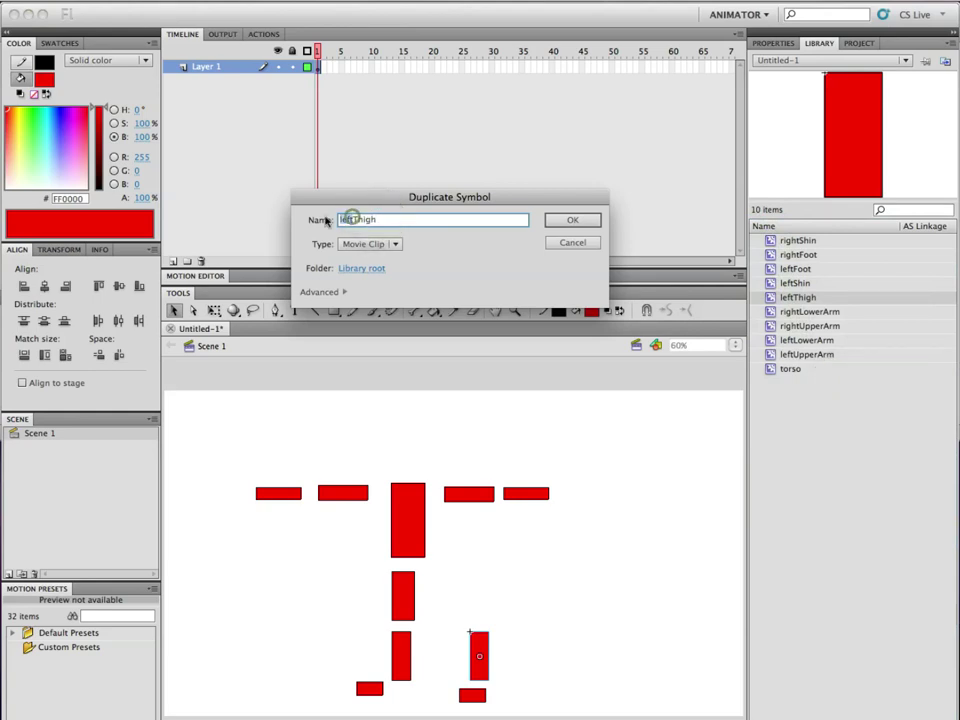
type("right")
key("Return")
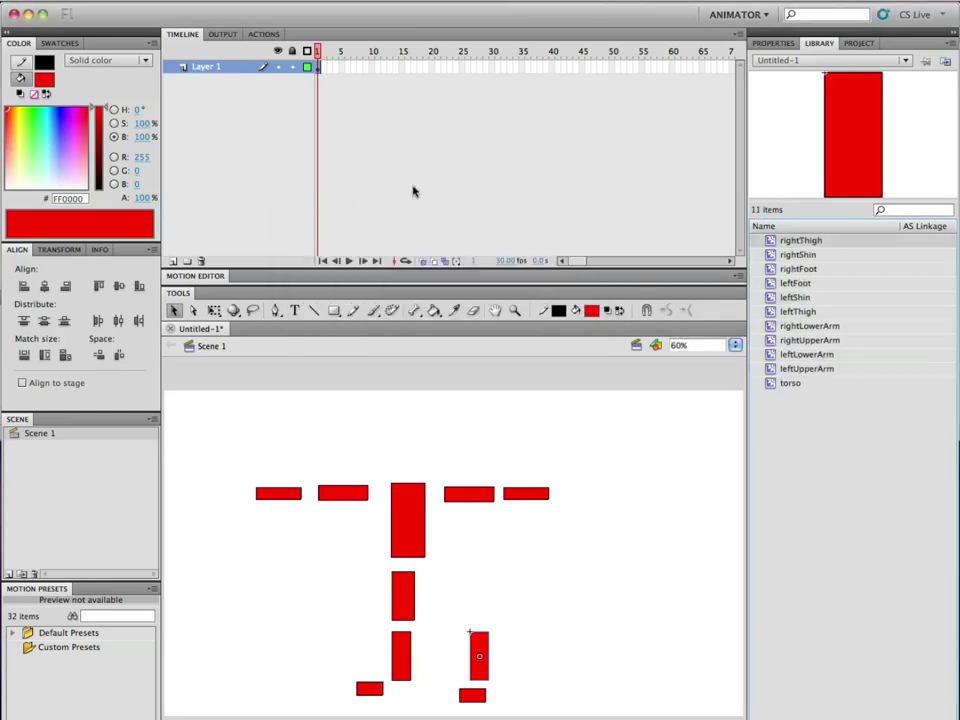
left_click_drag(792, 240, 475, 600)
left_click(474, 610)
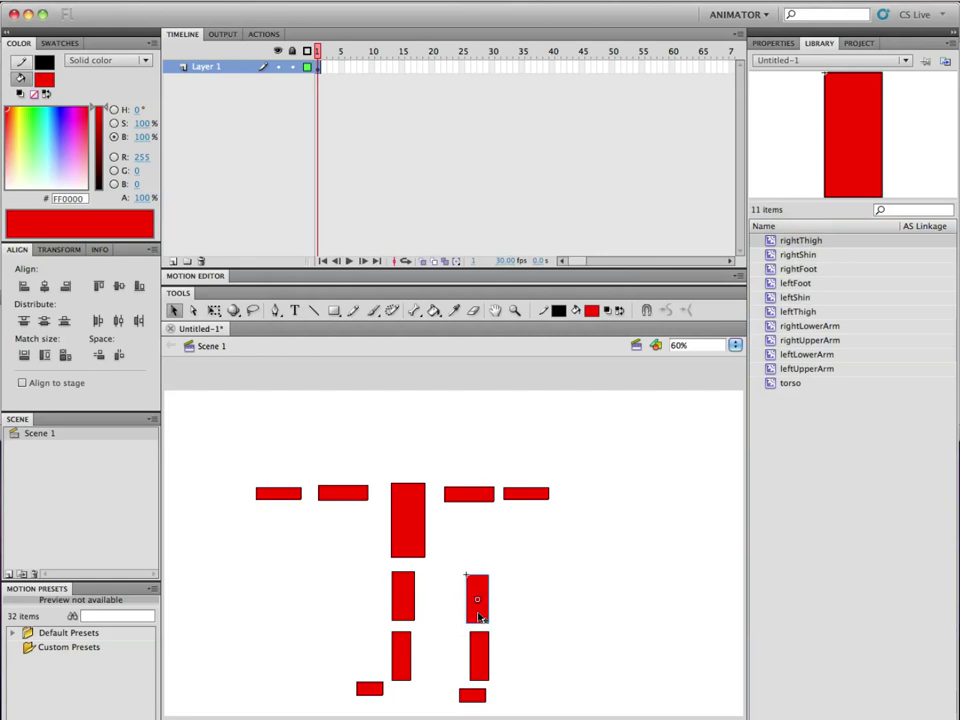
left_click(435, 388)
key("r")
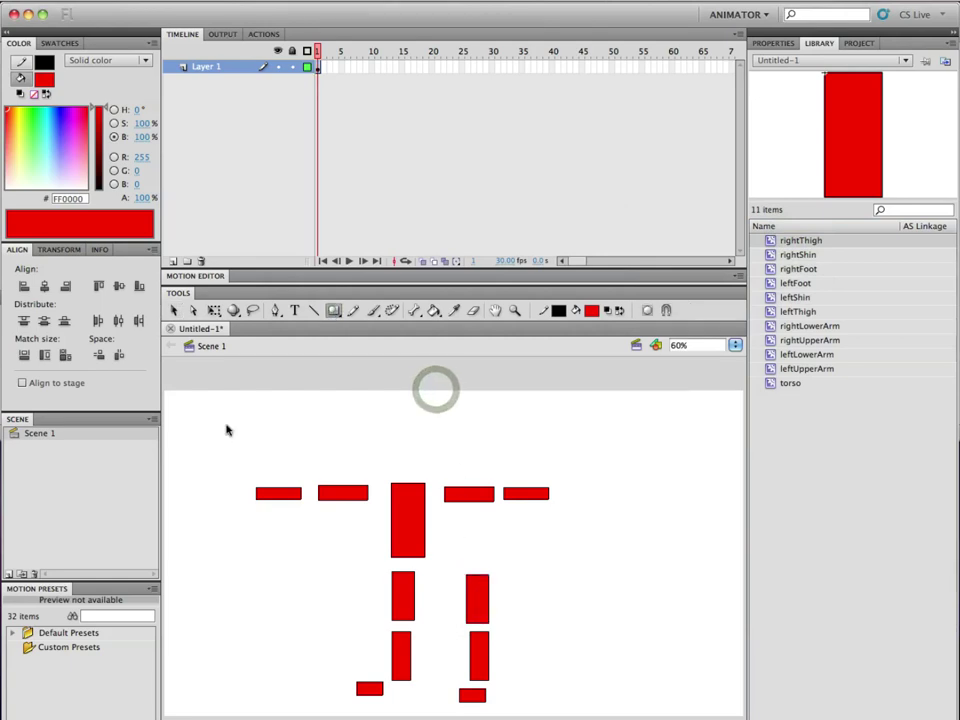
Draw a small hand square beyond the left arm and convert it to symbol rightHand.
left_click_drag(224, 484, 248, 506)
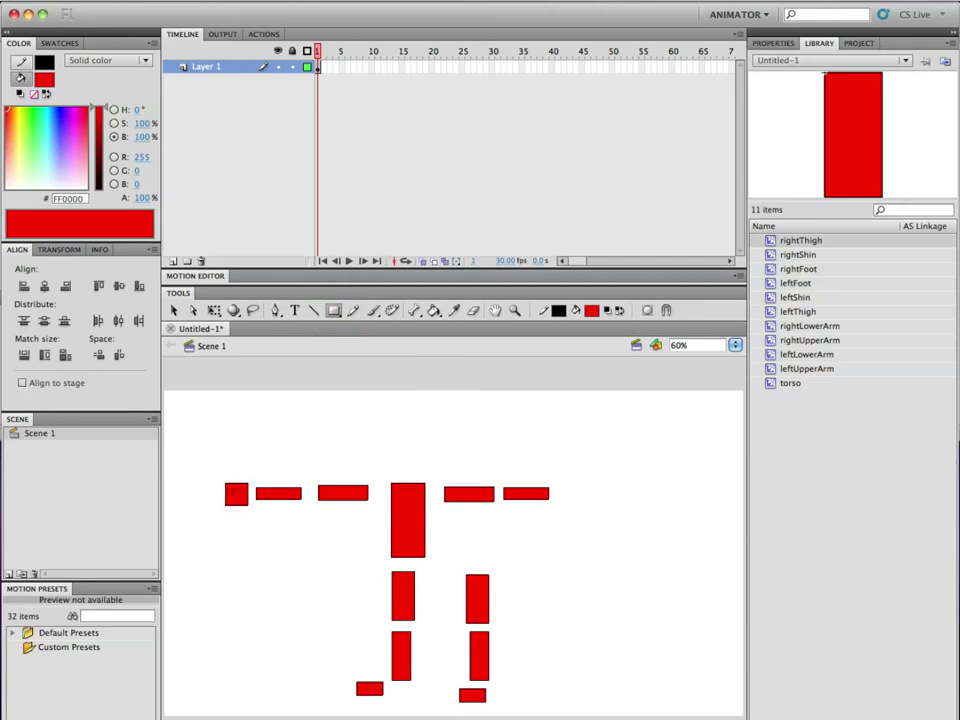
key("v")
left_click_drag(212, 471, 252, 520)
right_click(225, 496)
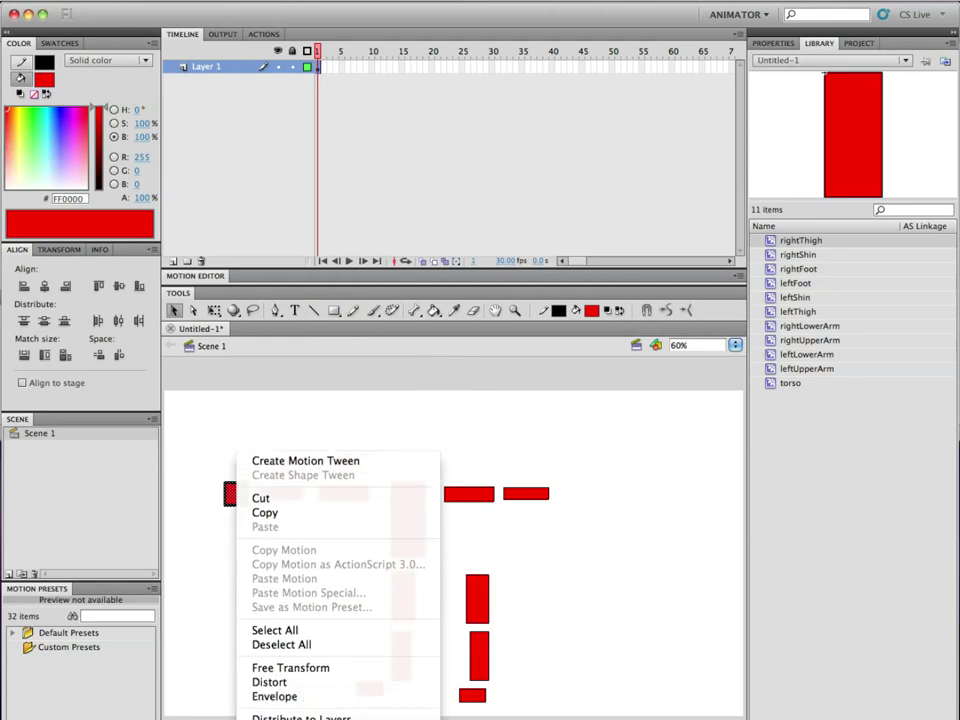
left_click(298, 717)
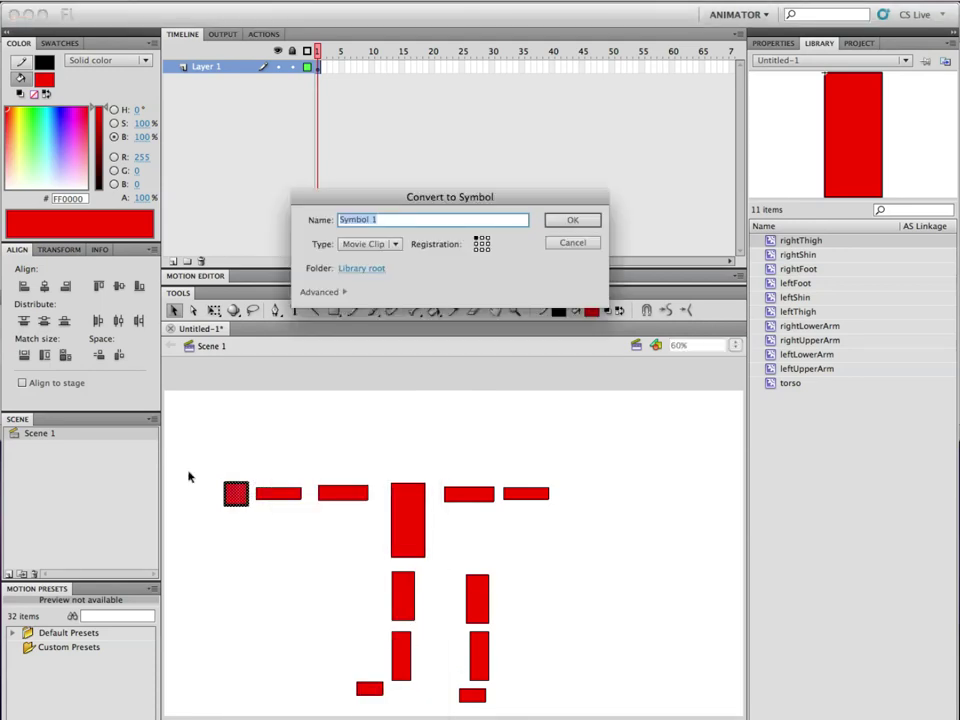
type("rightHand")
key("Return")
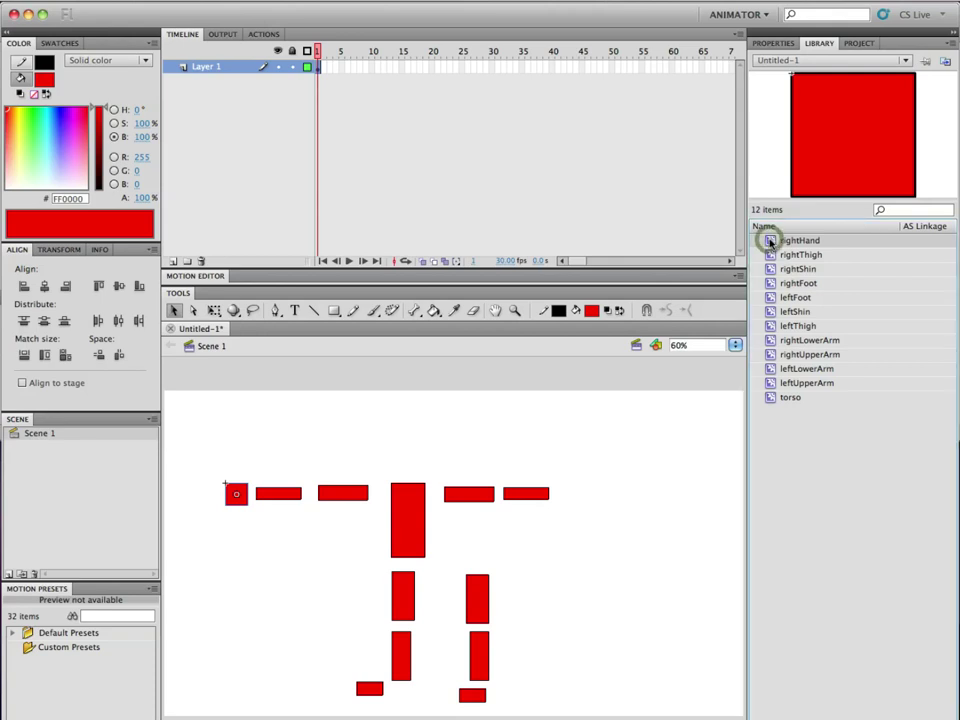
Duplicate rightHand as leftHand and place it at the arm's right end.
right_click(770, 241)
left_click(815, 326)
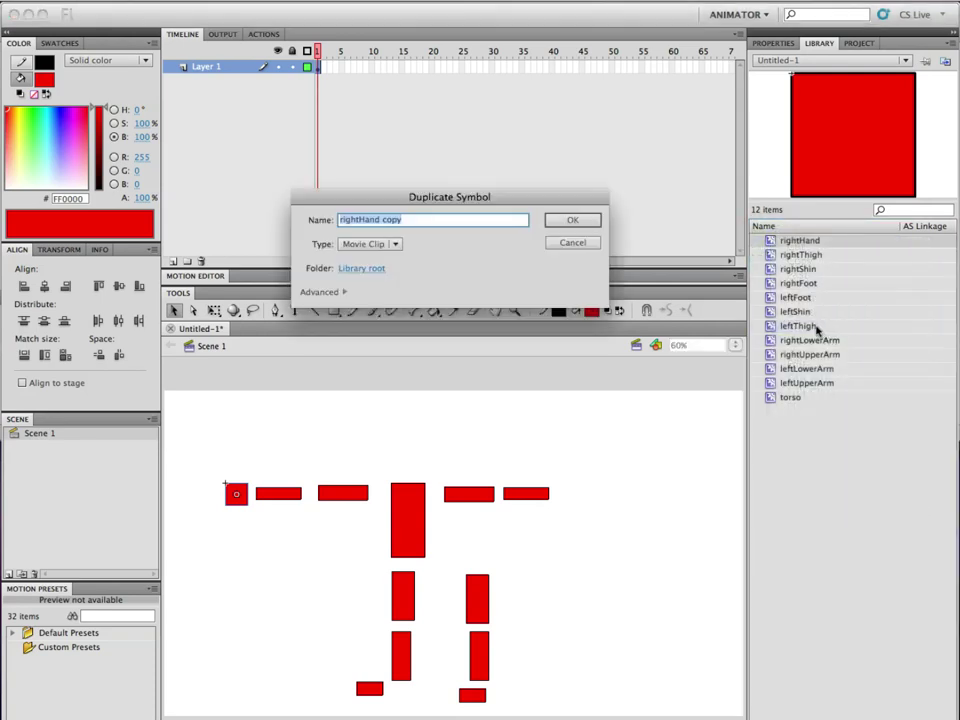
type("leftHand")
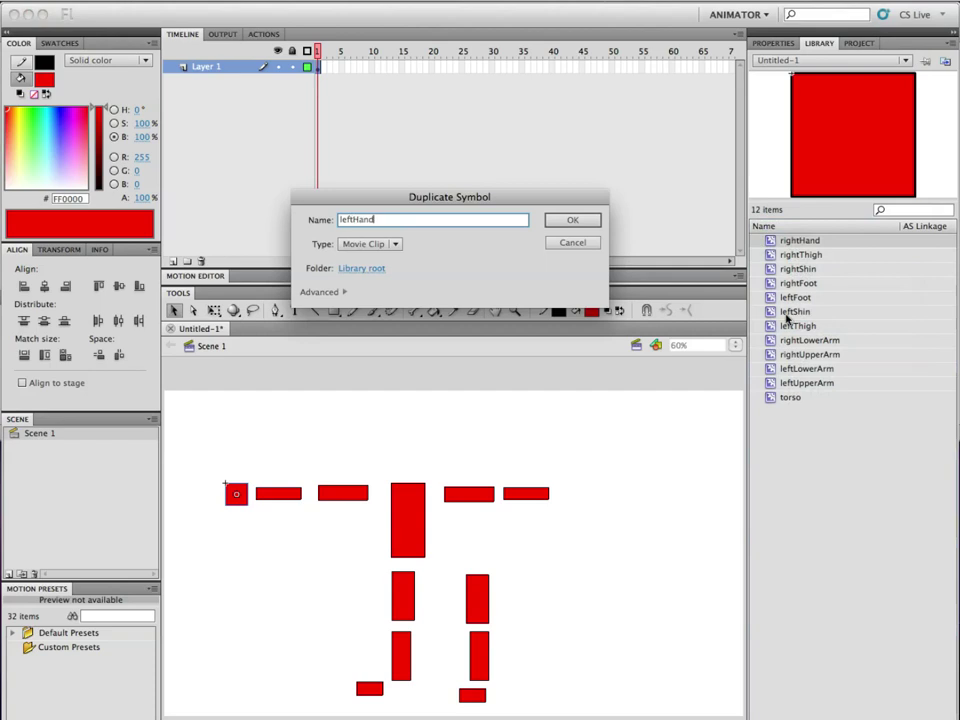
key("Return")
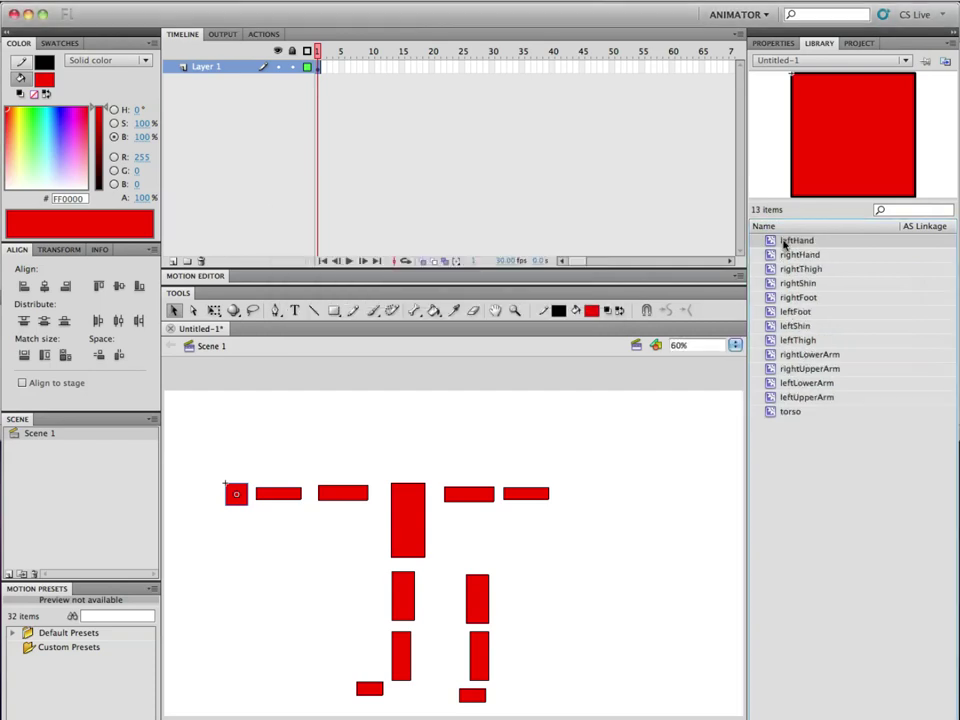
left_click_drag(627, 458, 572, 494)
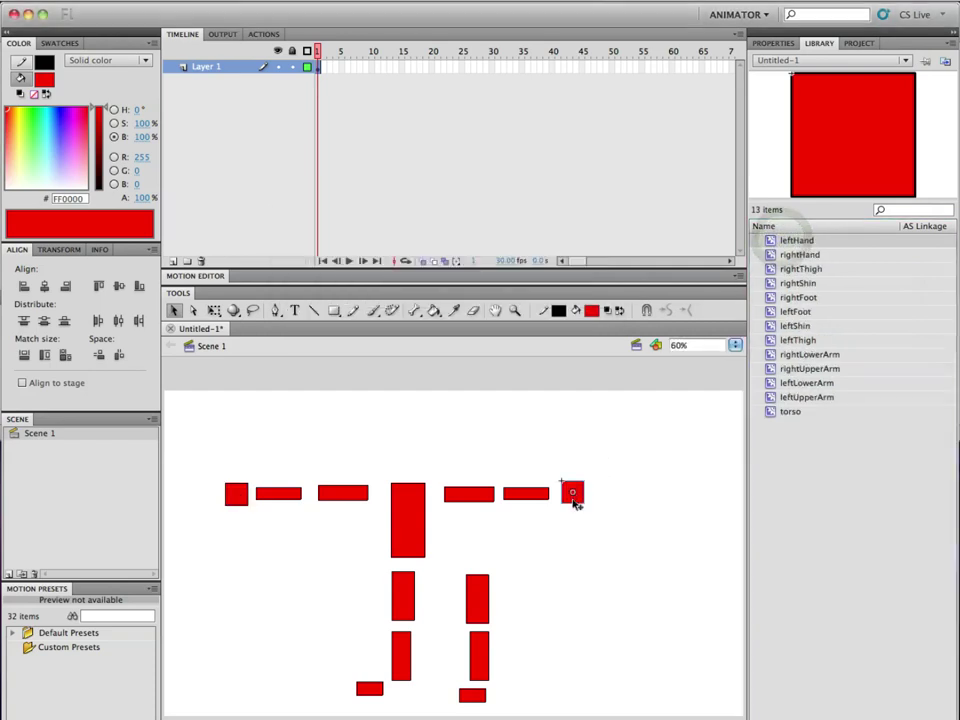
left_click(334, 310)
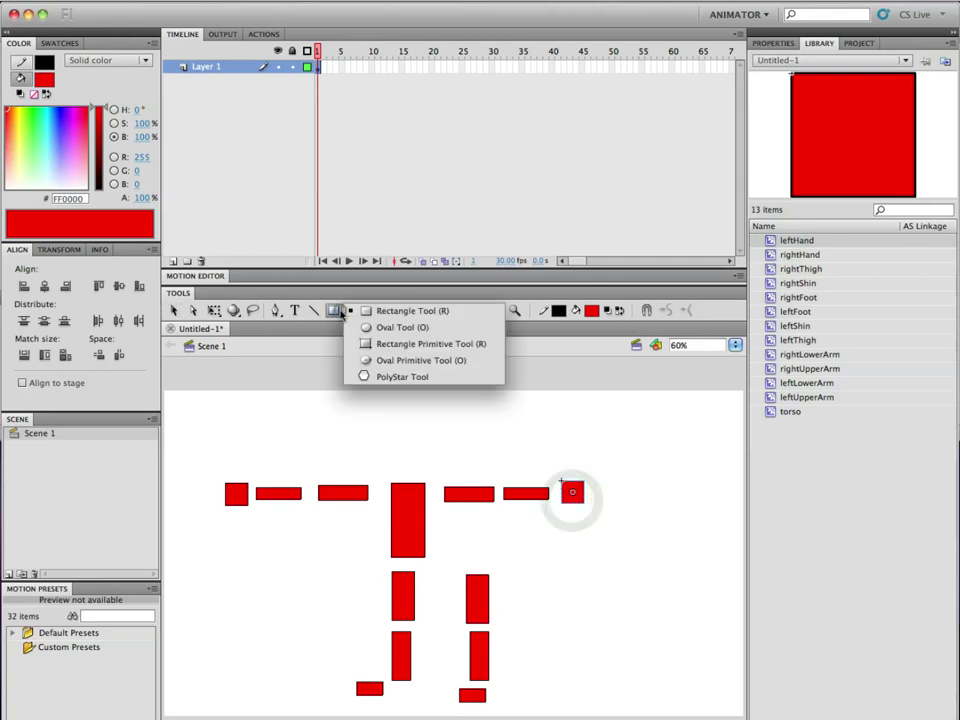
Draw a circle above the torso and convert it to a movie clip named head.
left_click(378, 332)
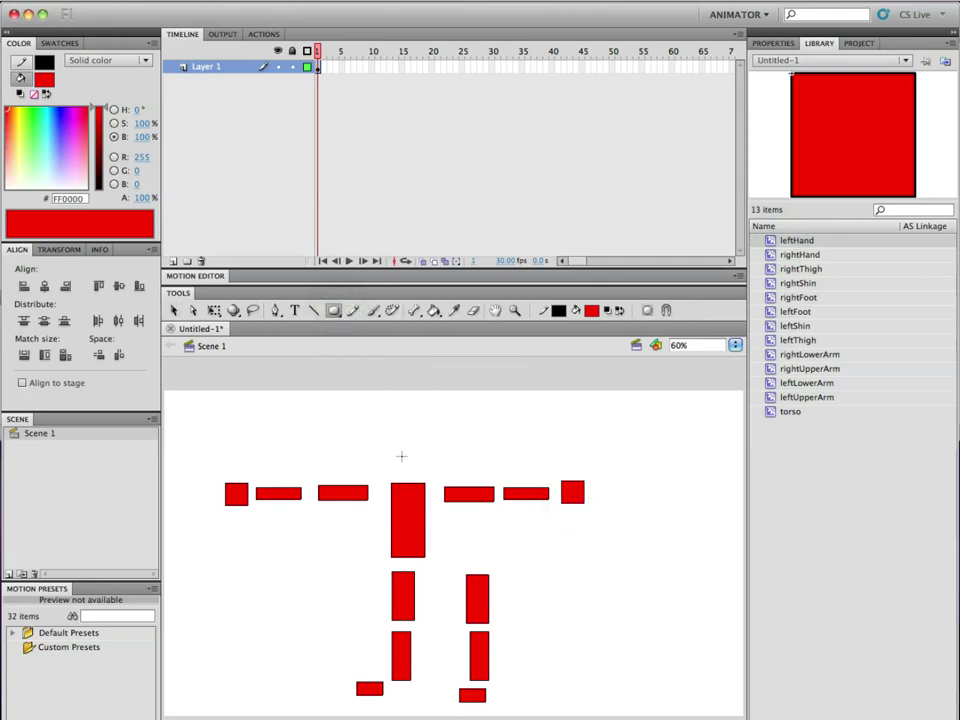
left_click_drag(403, 456, 426, 447)
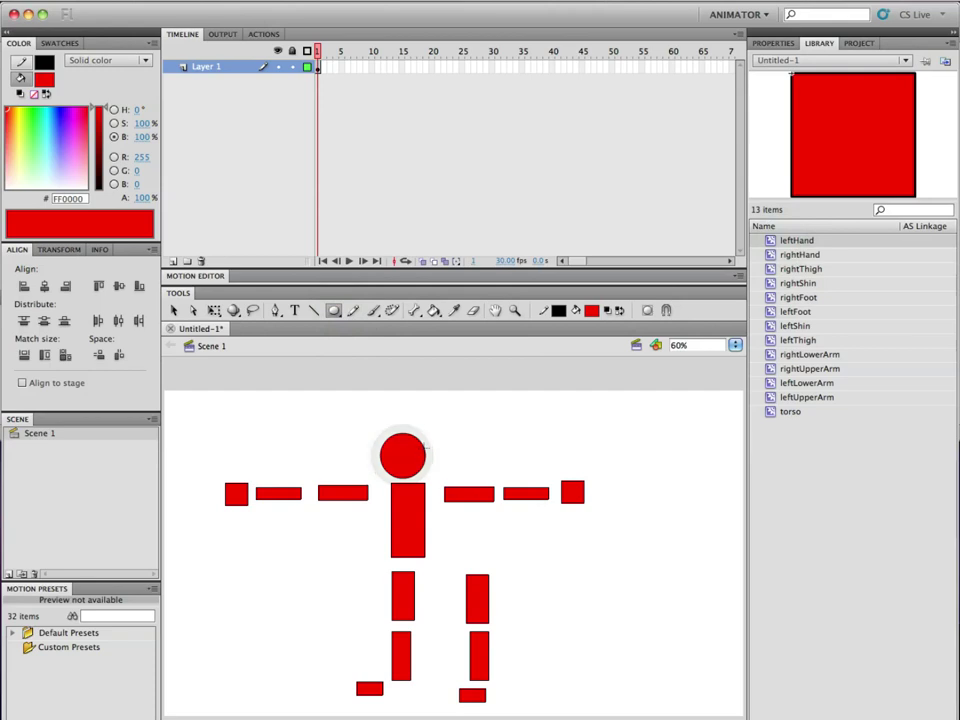
key("v")
left_click_drag(353, 408, 441, 487)
right_click(418, 448)
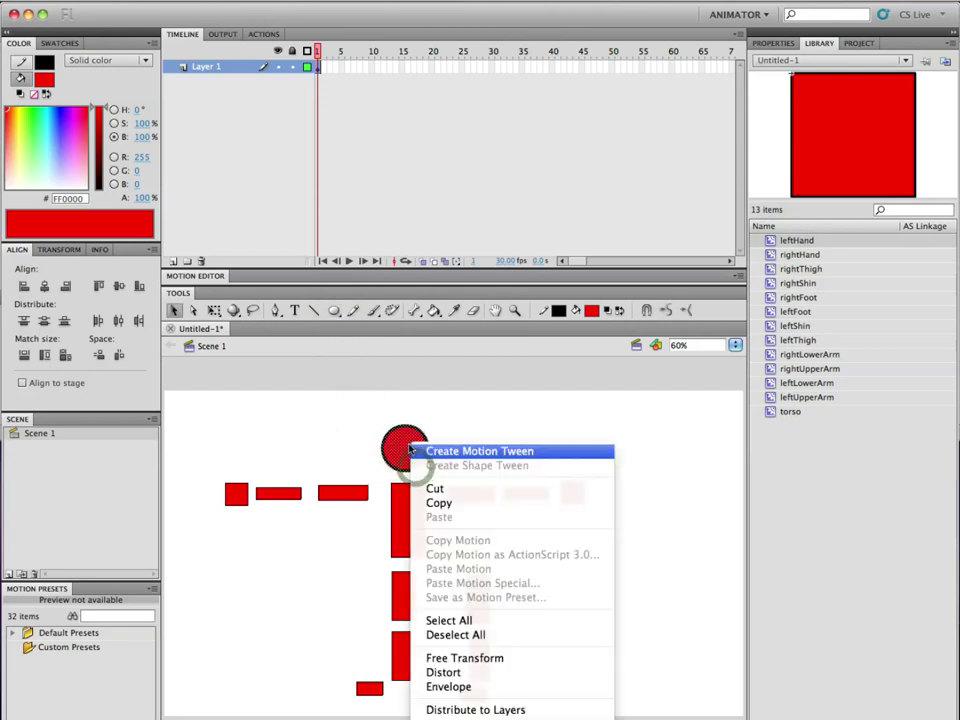
left_click(488, 712)
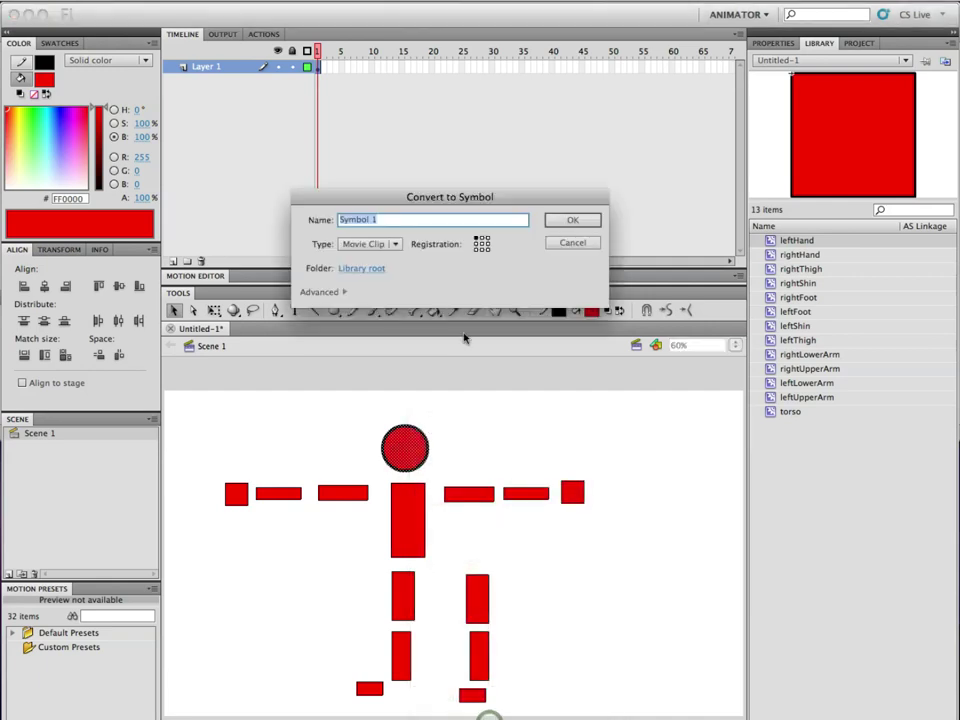
type("head")
key("Return")
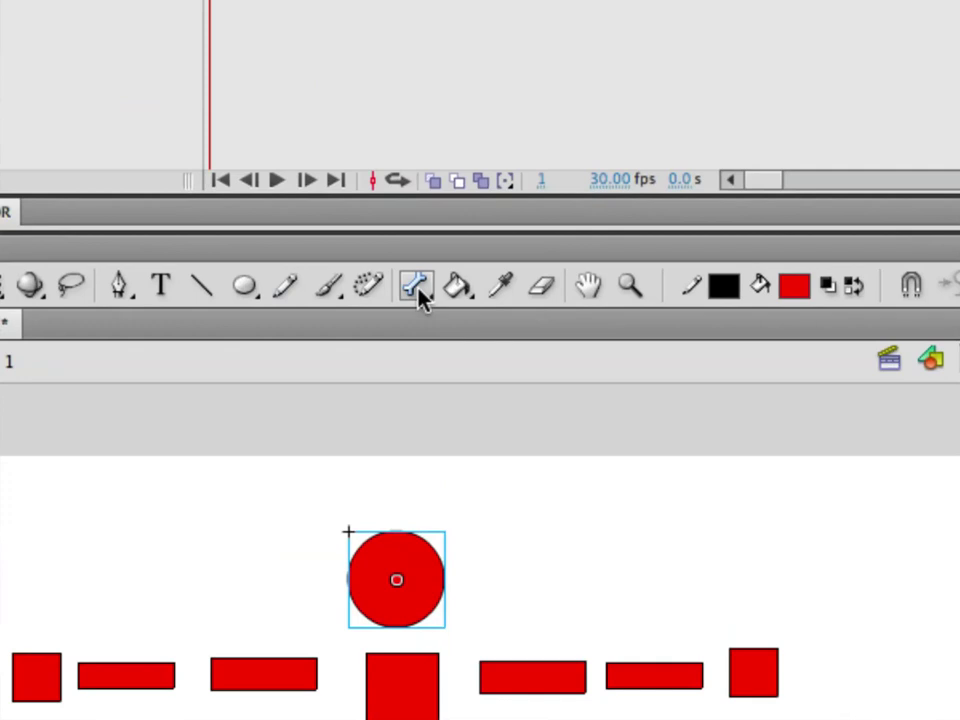
With the Bone Tool, link the torso to the head and chain bones along both arms.
left_click(418, 290)
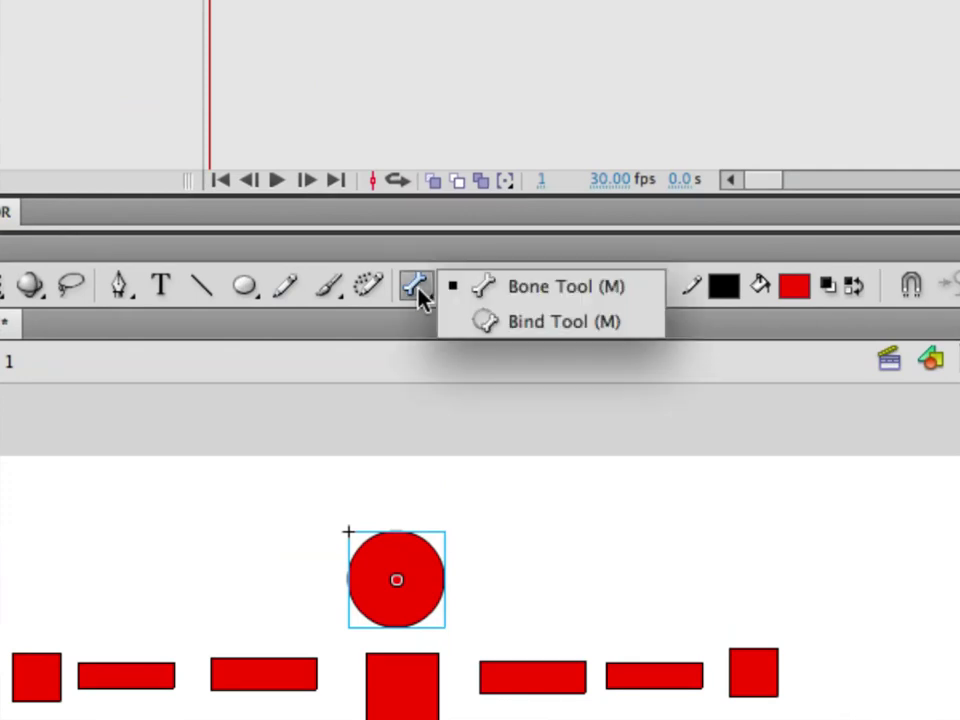
left_click(489, 299)
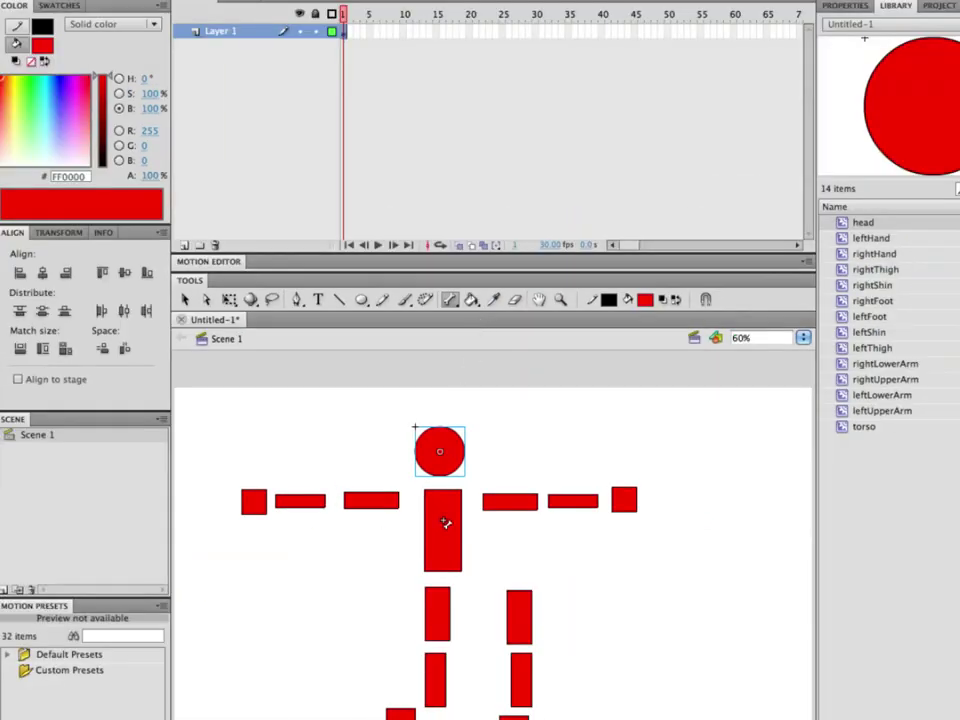
left_click_drag(443, 517, 444, 452)
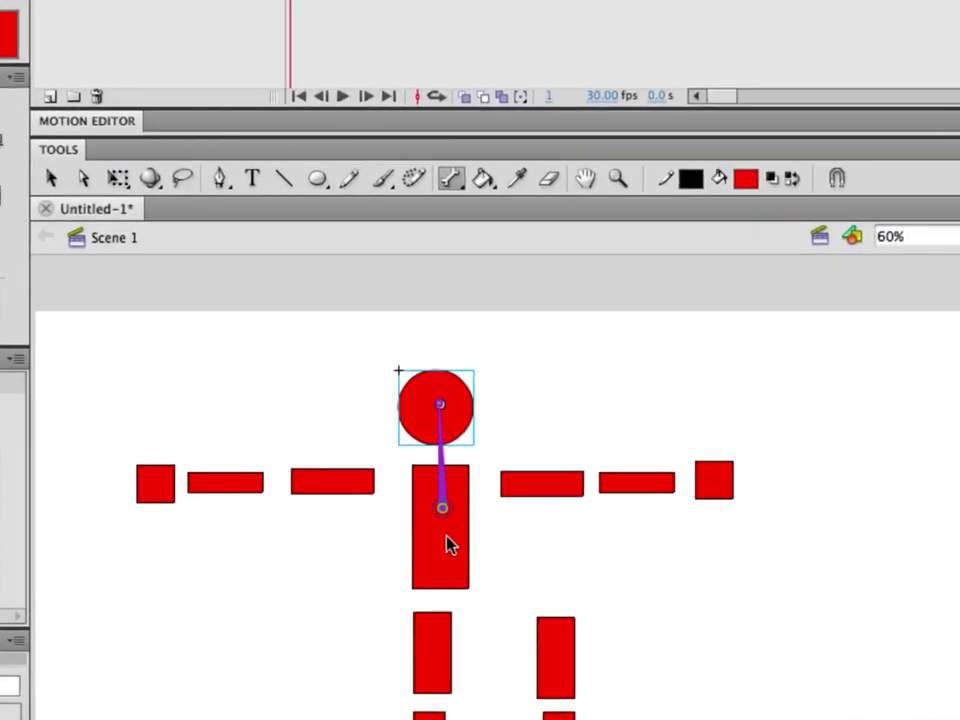
mouse_move(444, 515)
left_mouse_down()
mouse_move(540, 487)
mouse_move(720, 486)
left_mouse_up()
left_click_drag(442, 508, 327, 483)
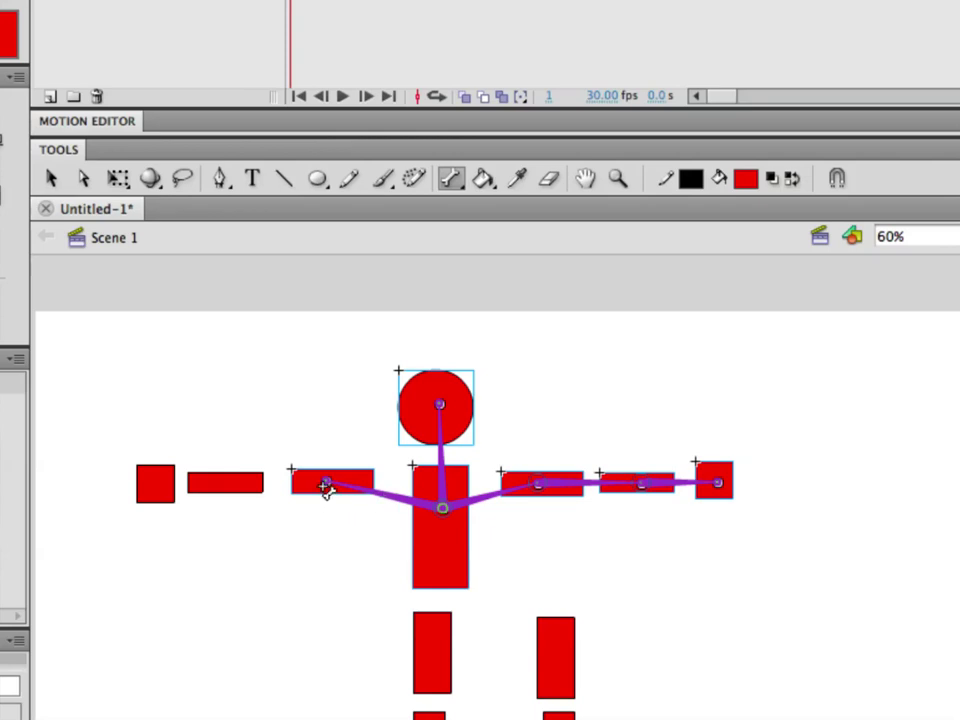
left_click_drag(327, 487, 157, 488)
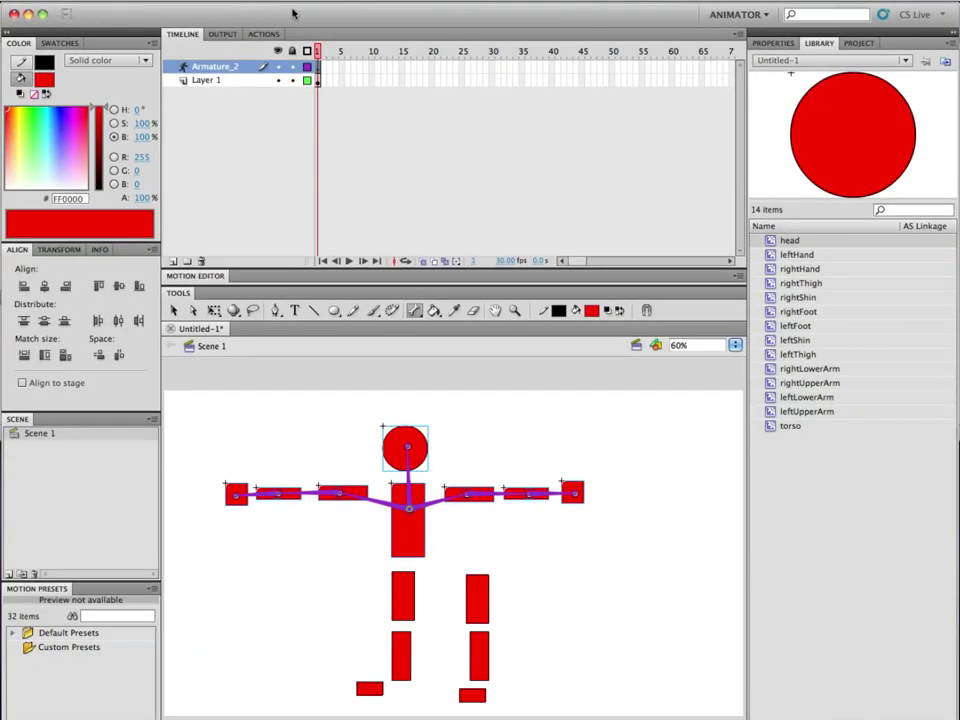
Draw bone chains from the torso down the left and right legs to the feet.
left_click(278, 82)
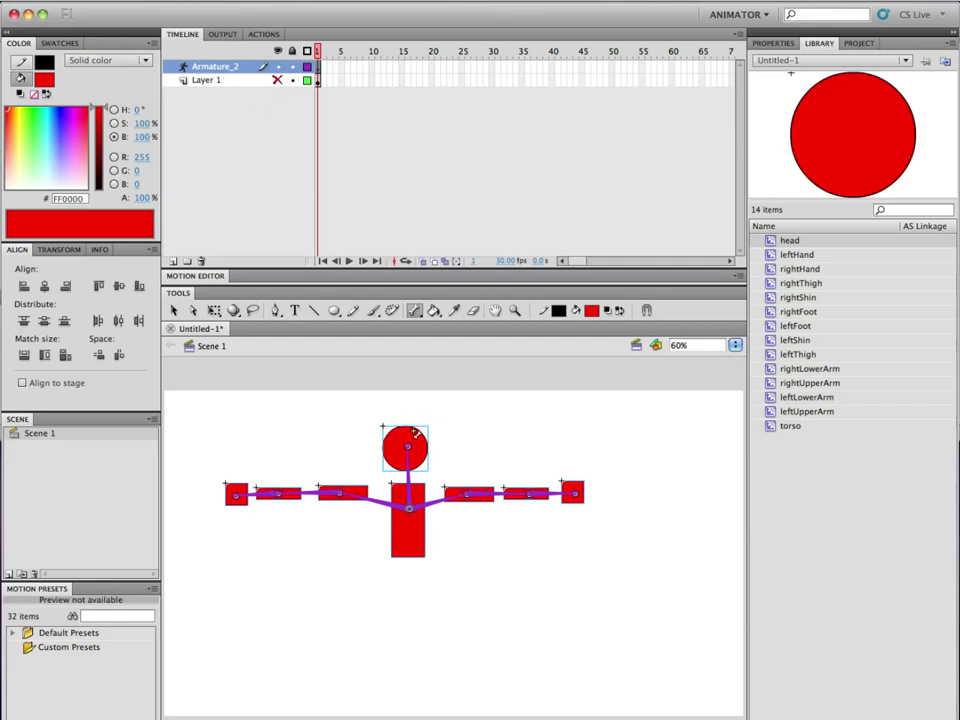
left_click(277, 80)
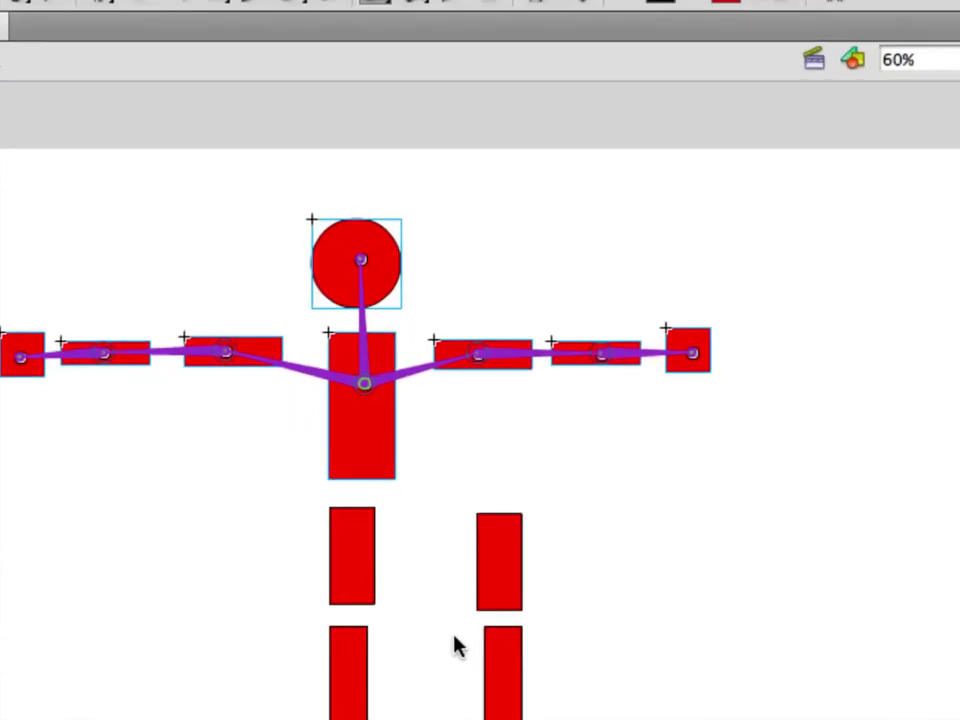
left_click_drag(364, 290, 289, 650)
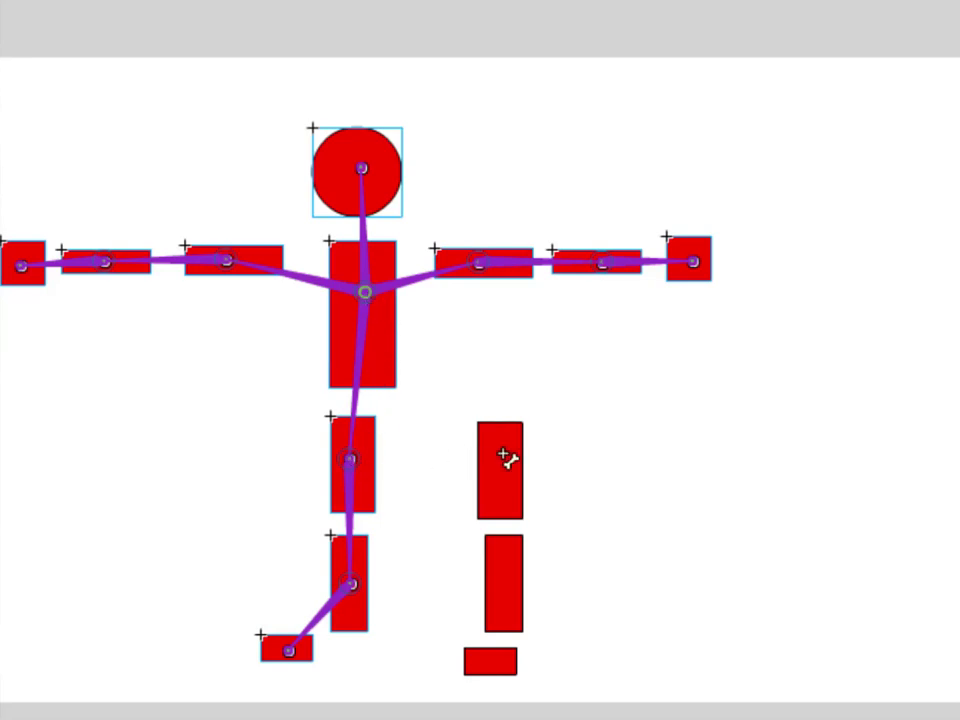
left_click_drag(368, 296, 499, 663)
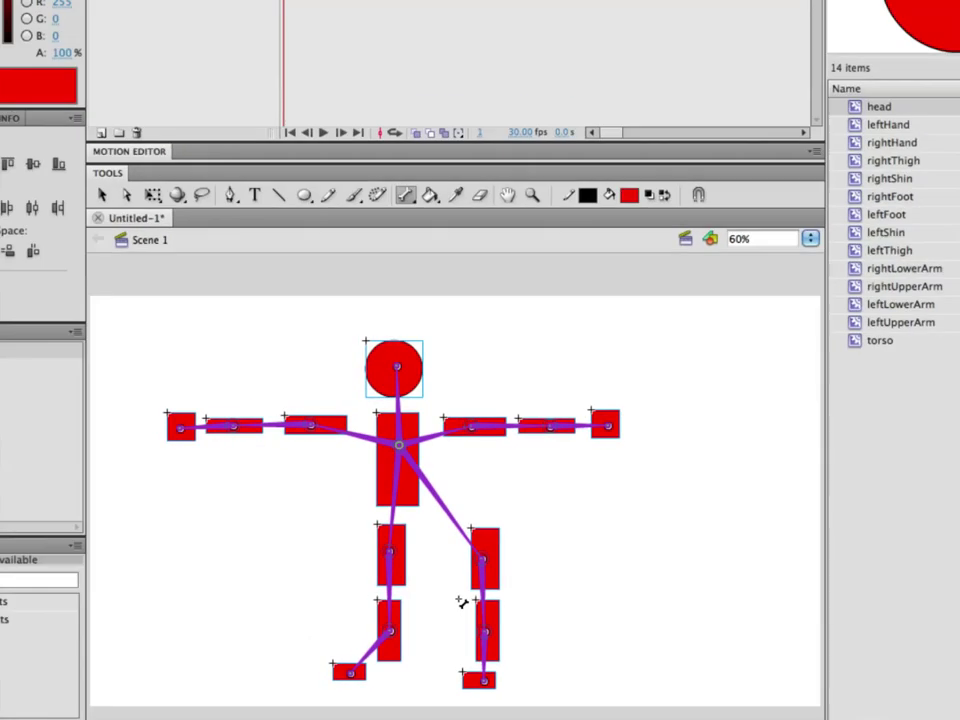
left_click(102, 196)
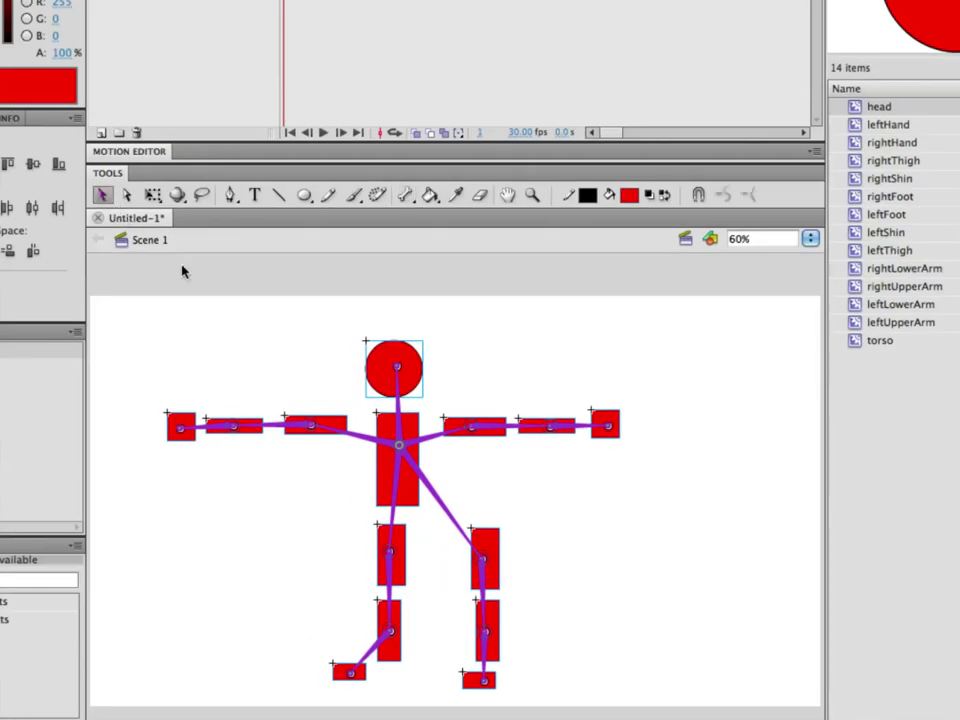
key("ctrl+z")
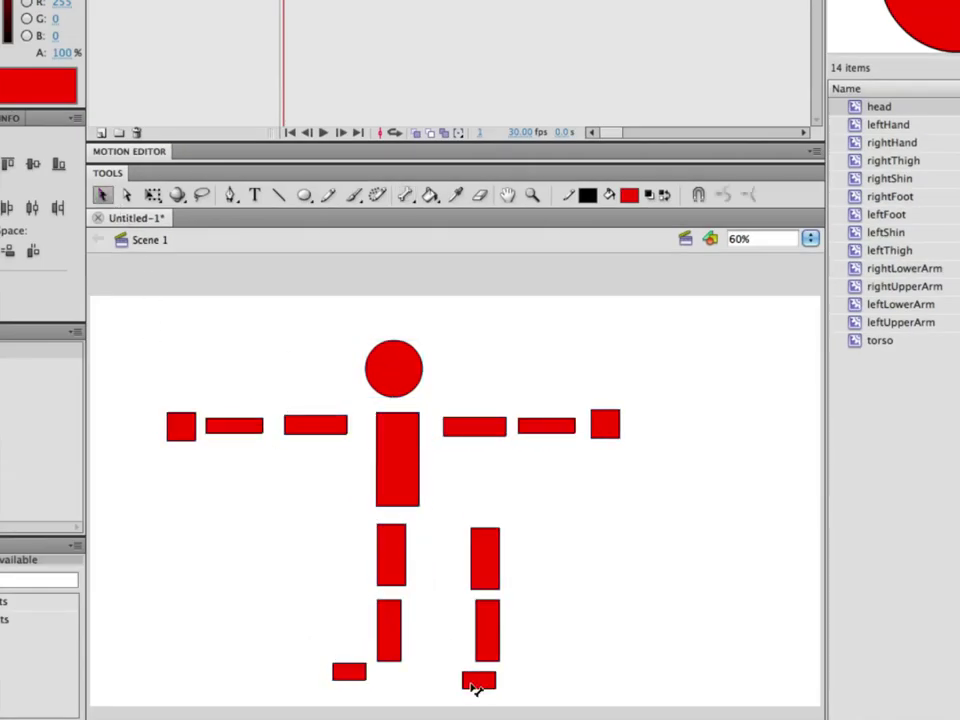
key("ctrl+y")
left_click_drag(476, 682, 571, 704)
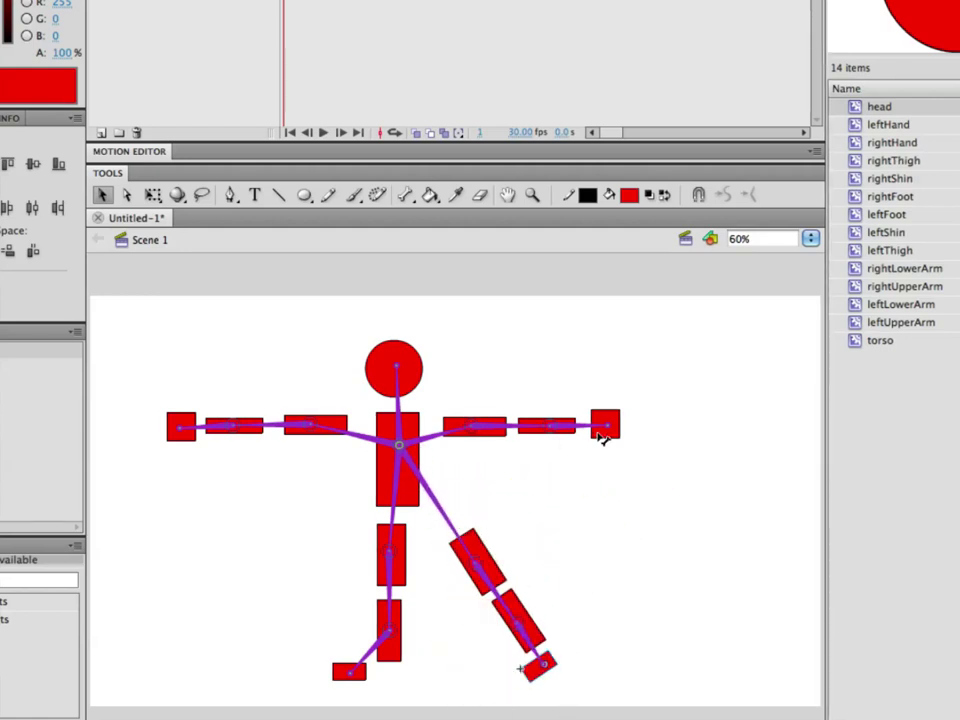
key("super+z")
left_click_drag(606, 432, 519, 322)
key("super+z")
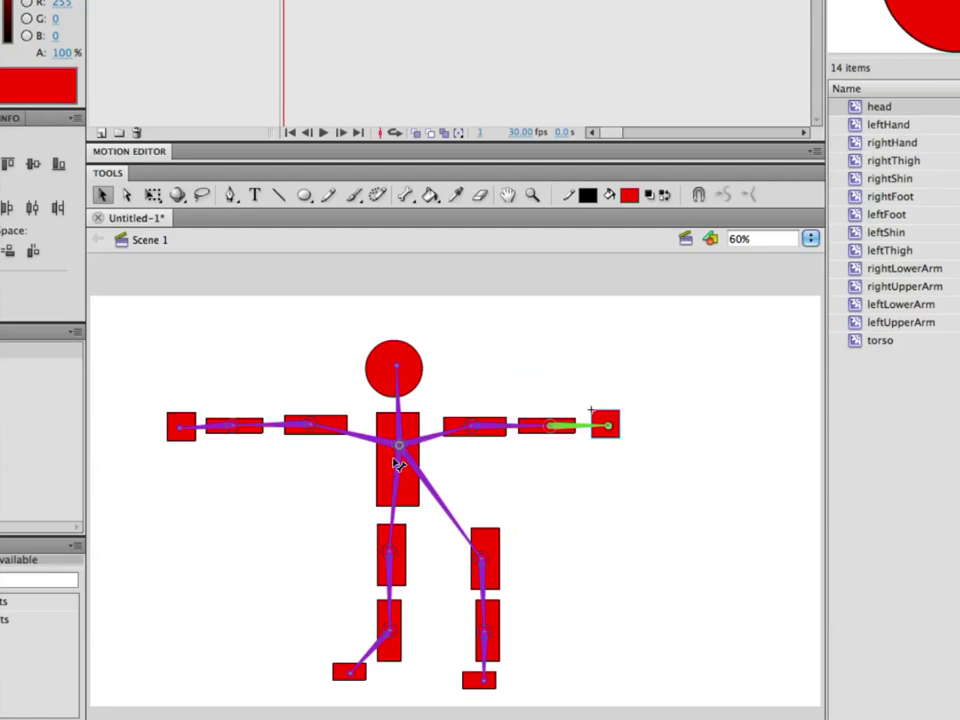
left_click_drag(463, 437, 407, 447)
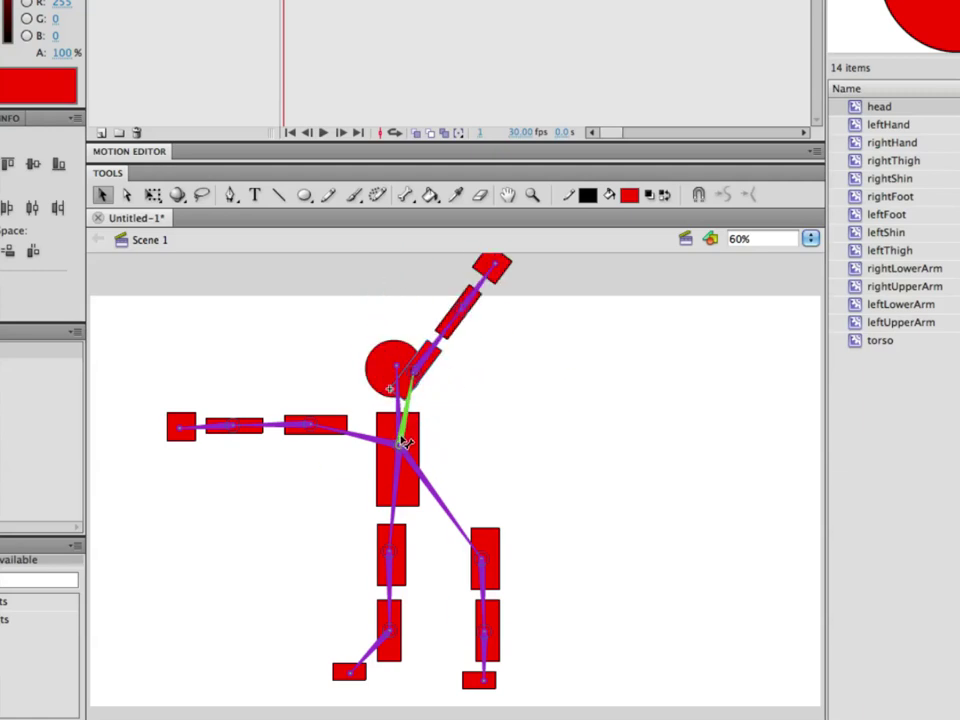
key("ctrl+z")
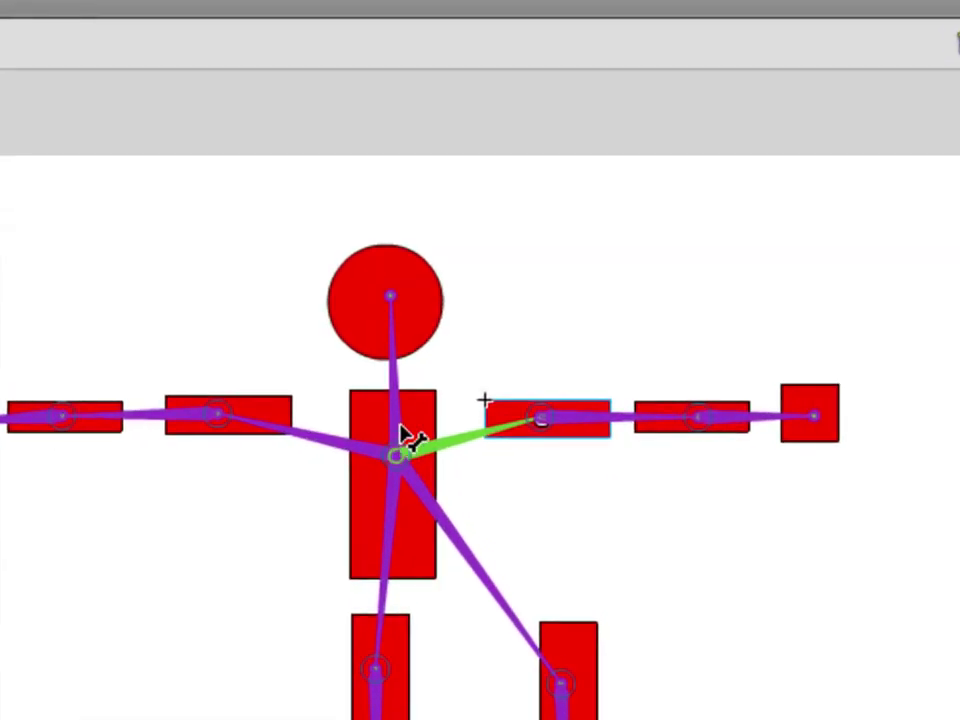
left_click(400, 432)
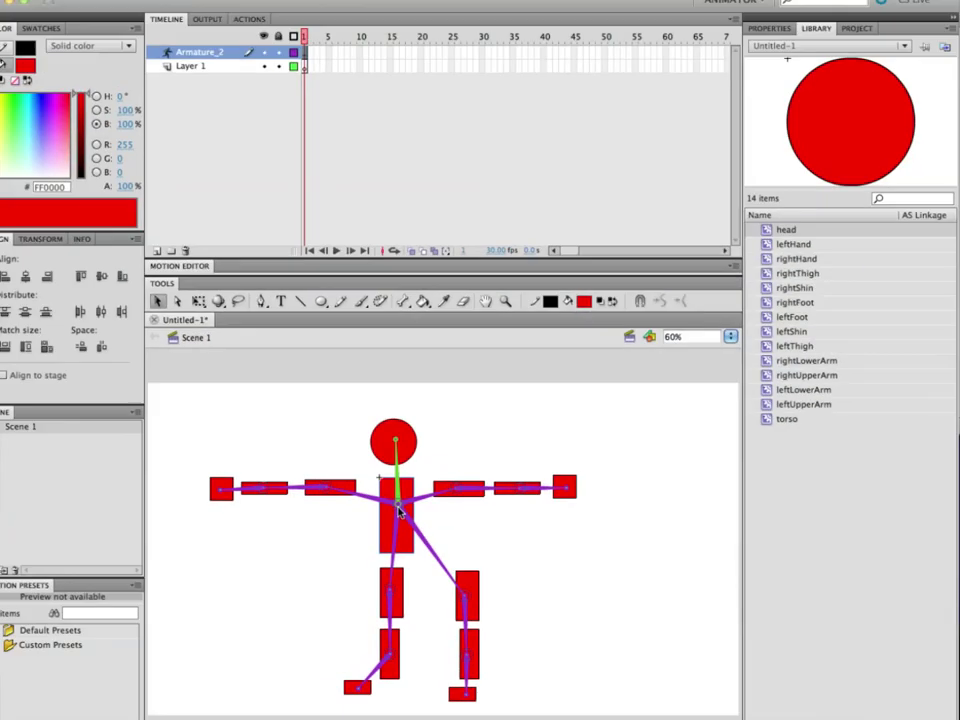
Disable Joint: Rotation on the head bone, then test-pose the right arm and undo.
left_click(776, 28)
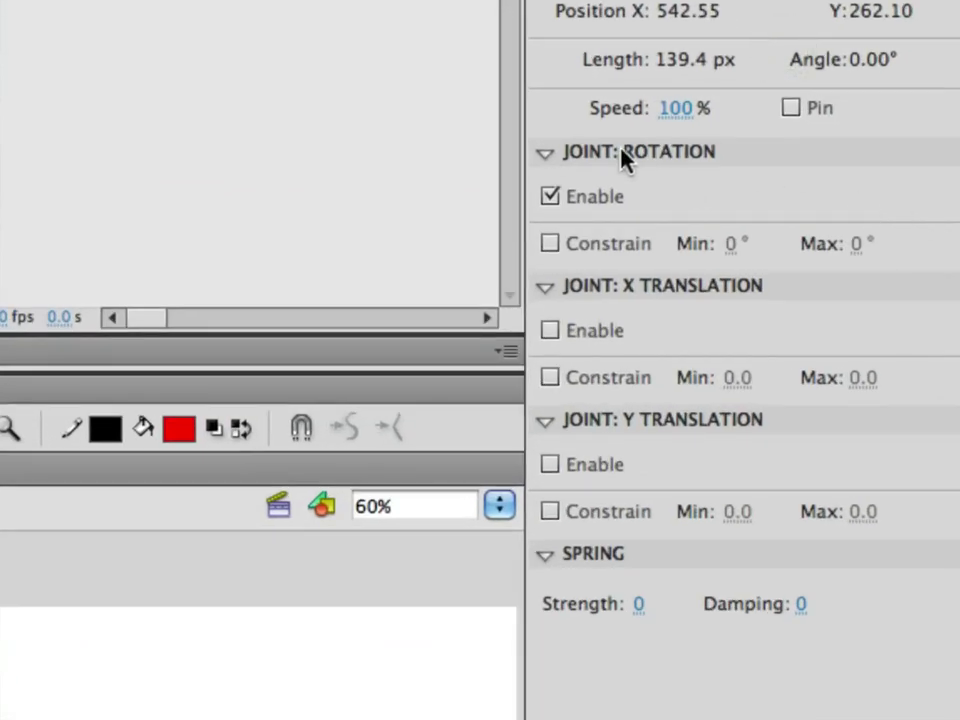
left_click(577, 200)
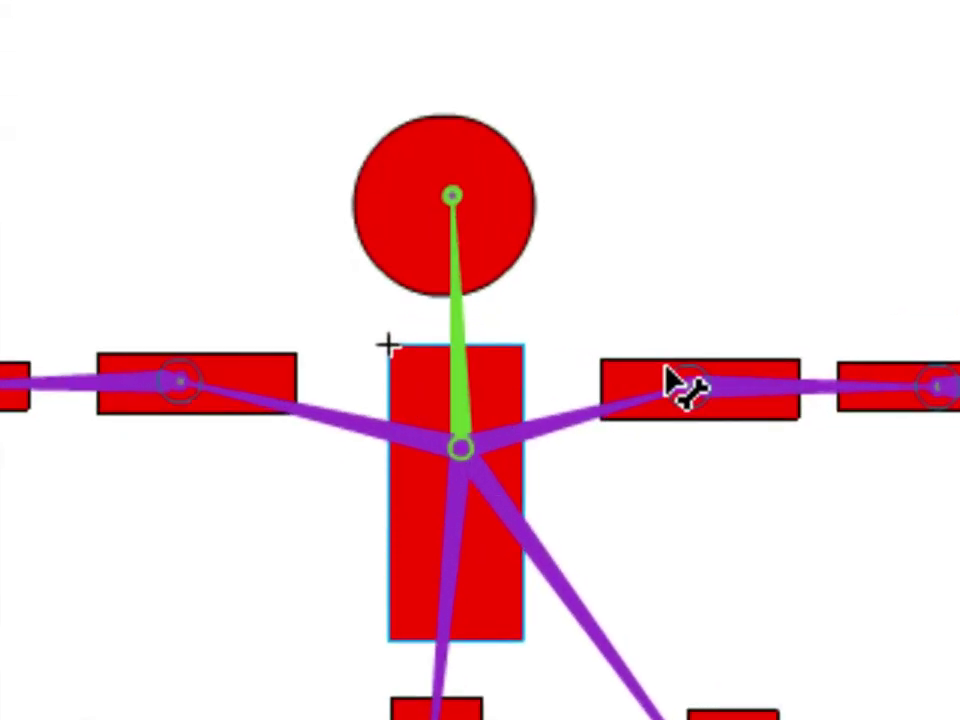
left_click_drag(752, 410, 617, 387)
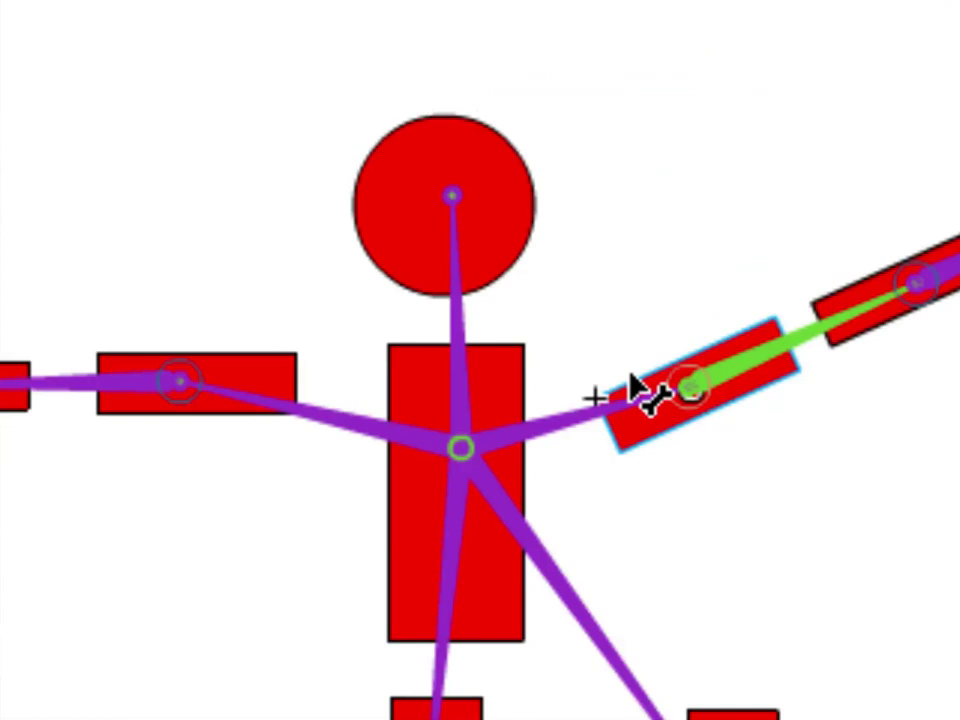
left_click_drag(632, 385, 639, 386)
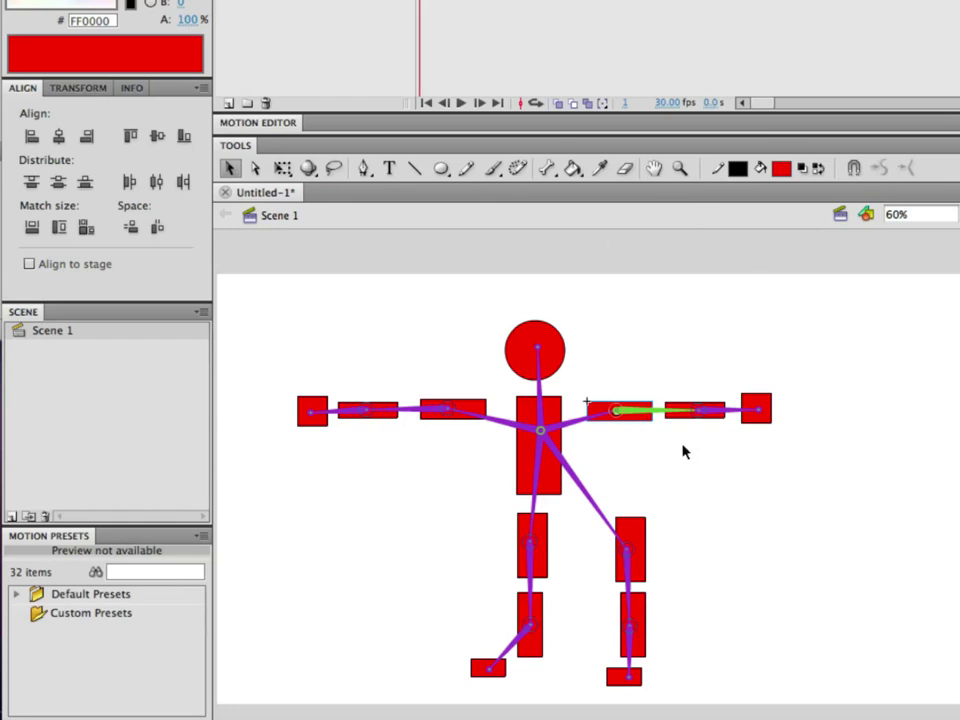
key("ctrl+z")
left_click_drag(760, 412, 820, 485)
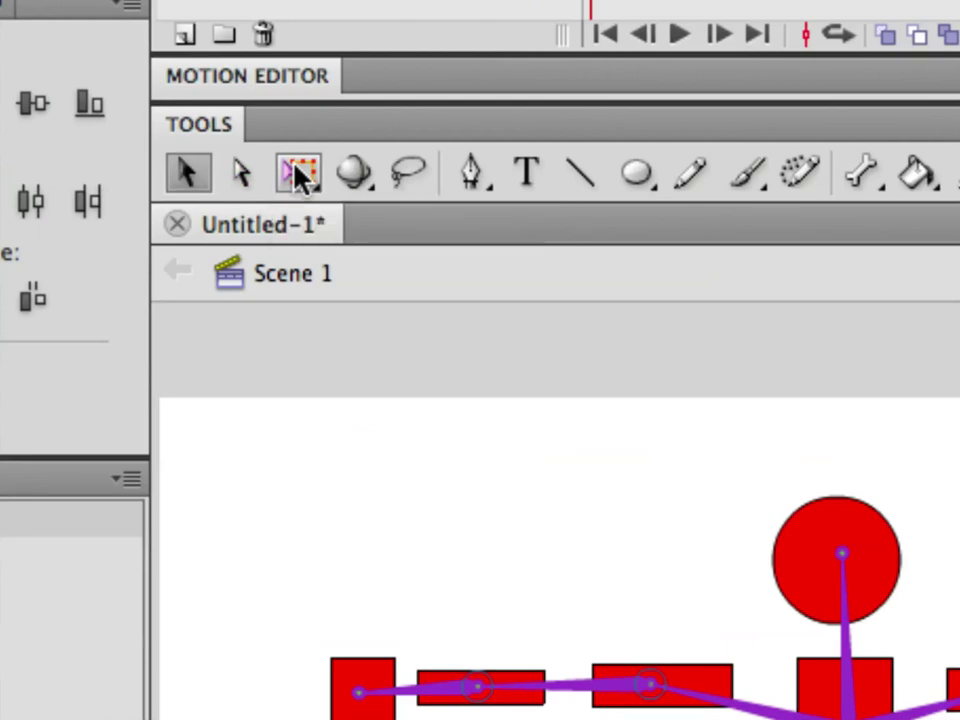
left_click(300, 175)
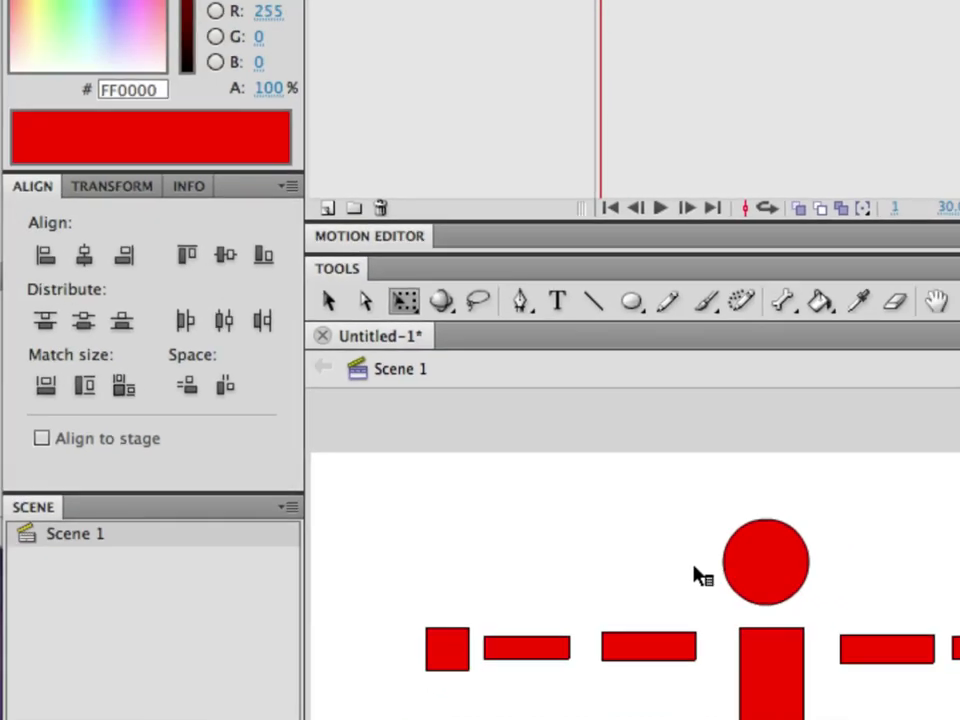
Slide the left upper arm, forearm and hand square together against the torso.
left_click(335, 302)
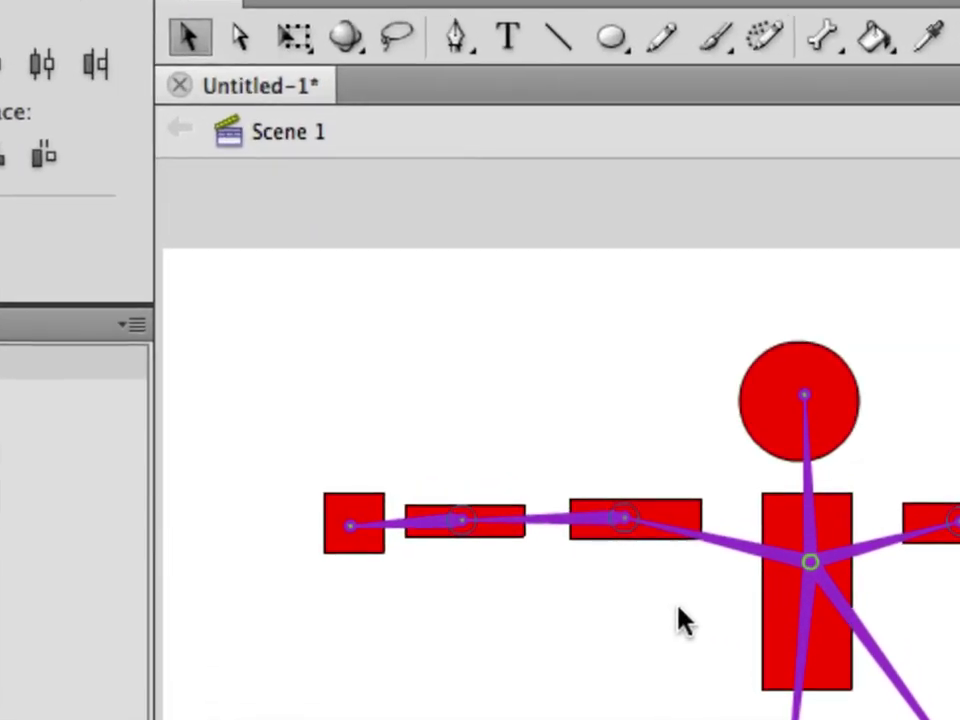
left_click(290, 40)
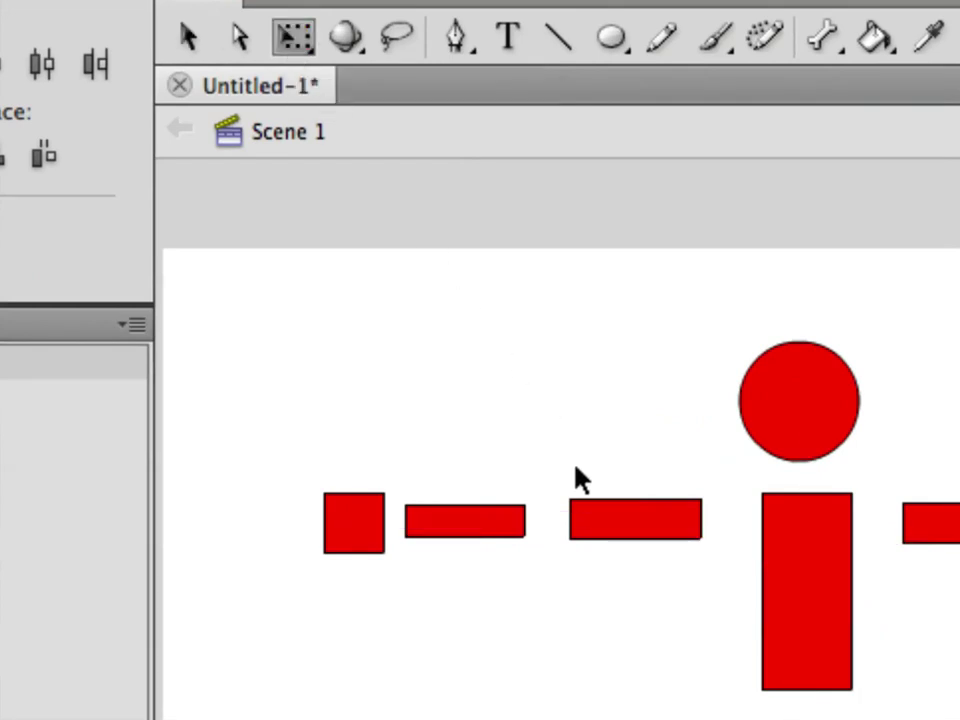
left_click_drag(593, 533, 712, 527)
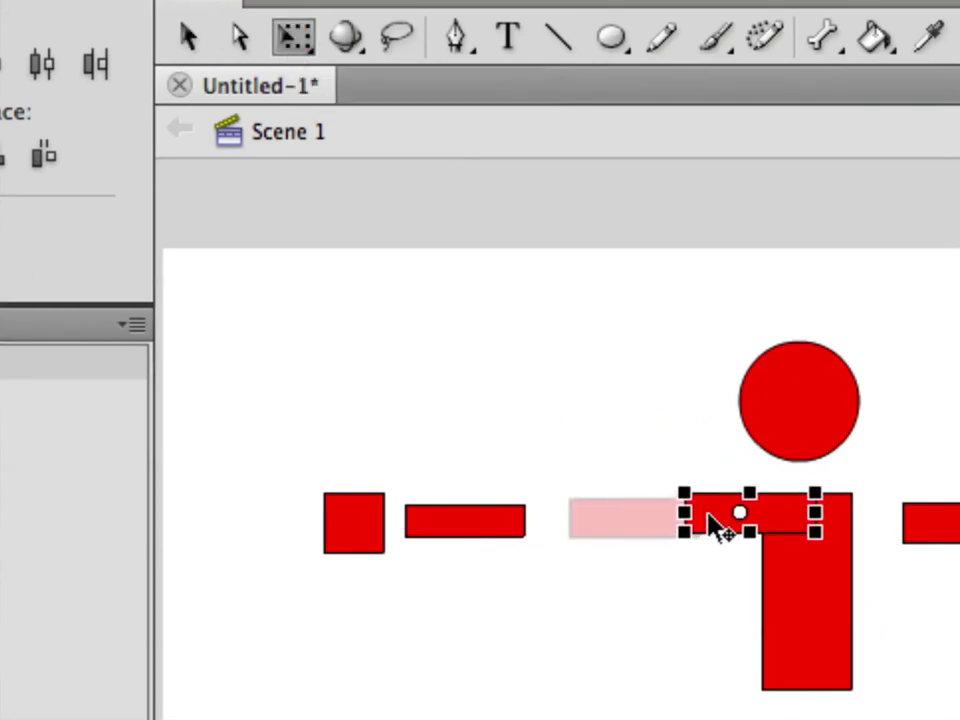
left_click_drag(478, 531, 638, 528)
left_click_drag(370, 540, 576, 541)
Move the upper arm's pivot to its shoulder end and the forearm's pivot to its elbow end.
left_click(744, 521)
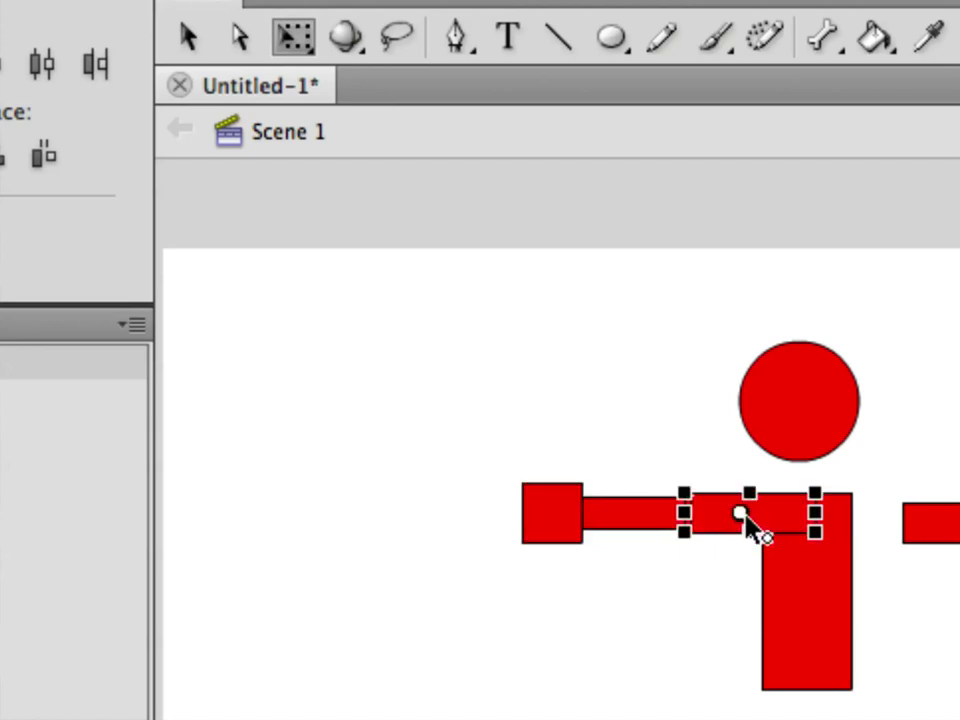
left_click_drag(745, 518, 822, 522)
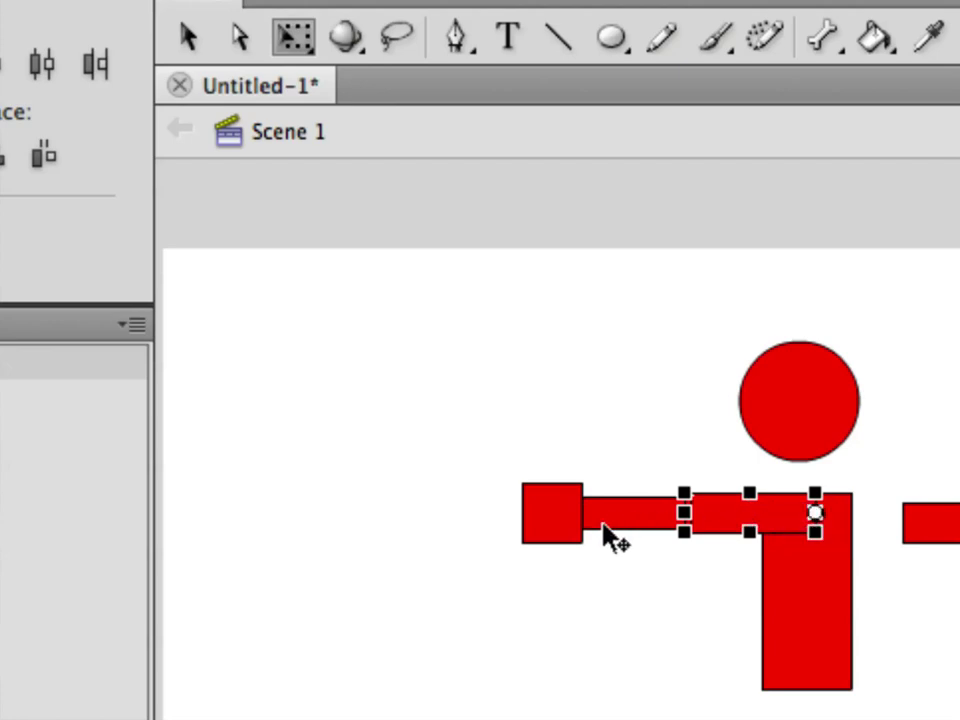
left_click(639, 513)
left_click_drag(639, 513, 690, 513)
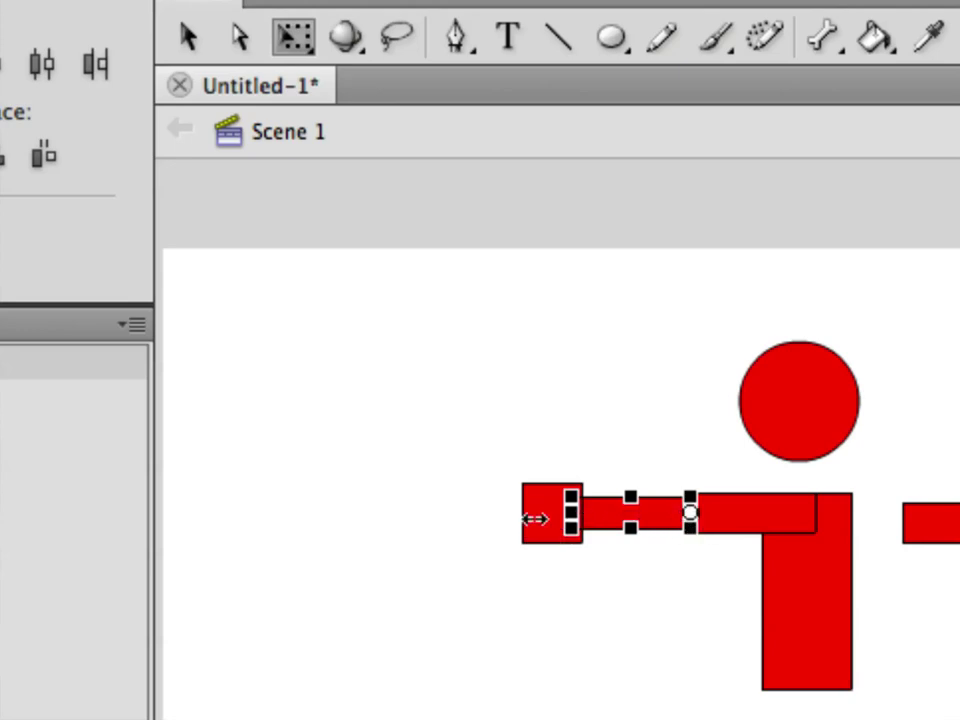
left_click(540, 527)
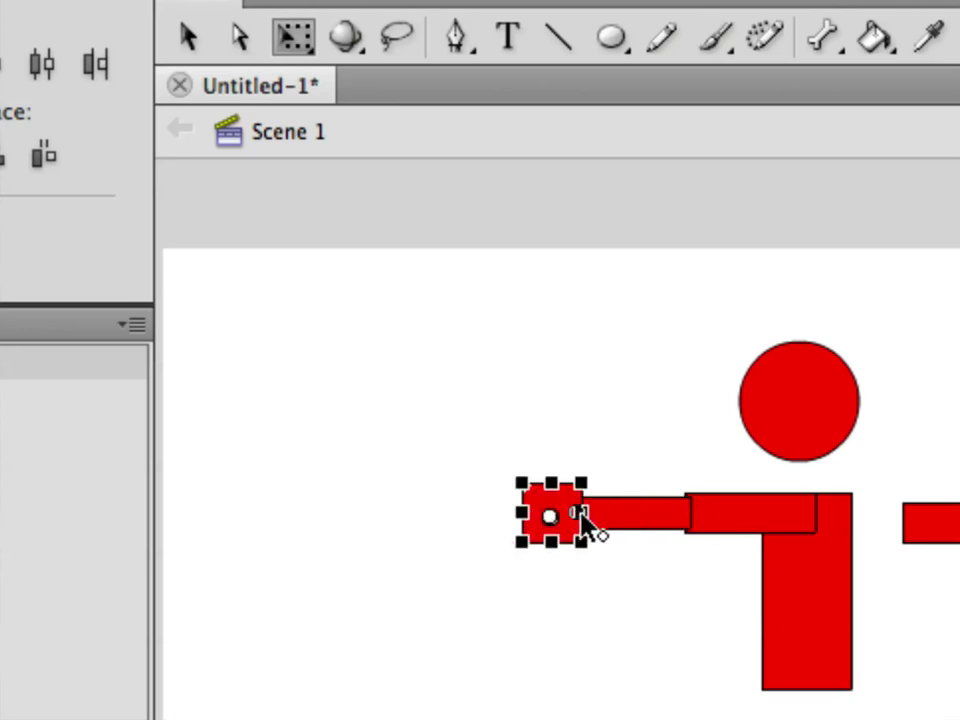
left_click(637, 530)
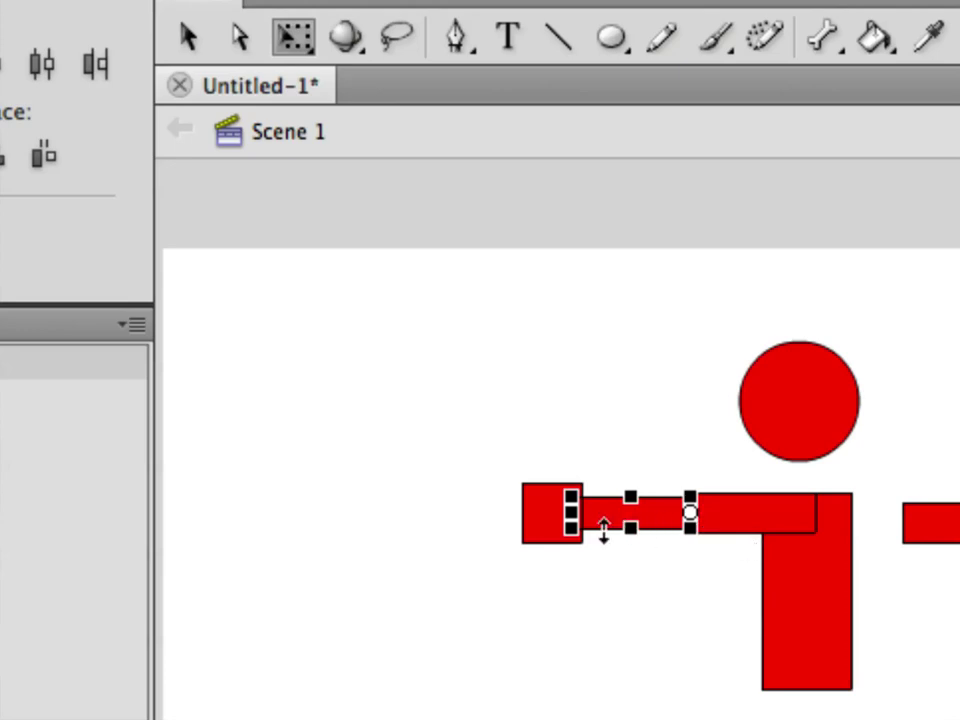
left_click_drag(606, 524, 590, 524)
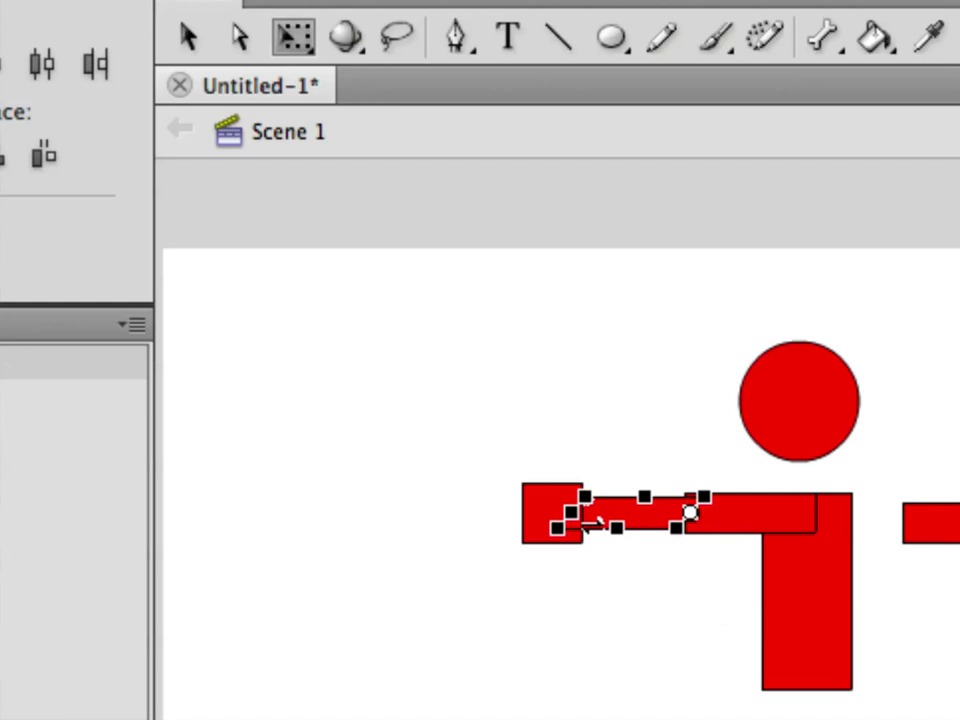
left_click_drag(594, 524, 610, 524)
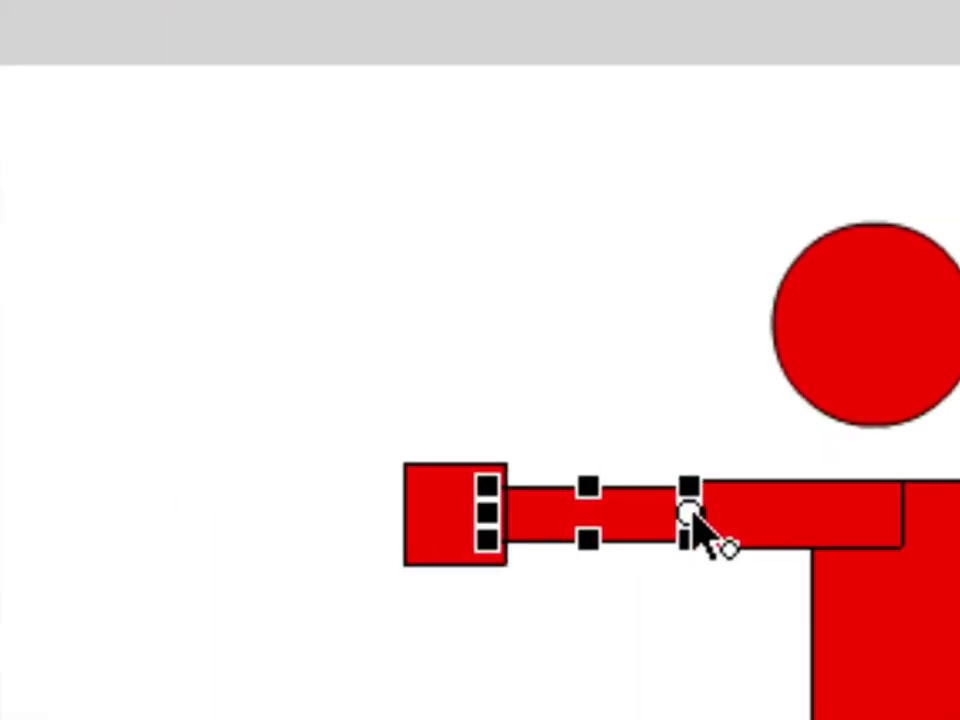
left_click_drag(690, 512, 648, 514)
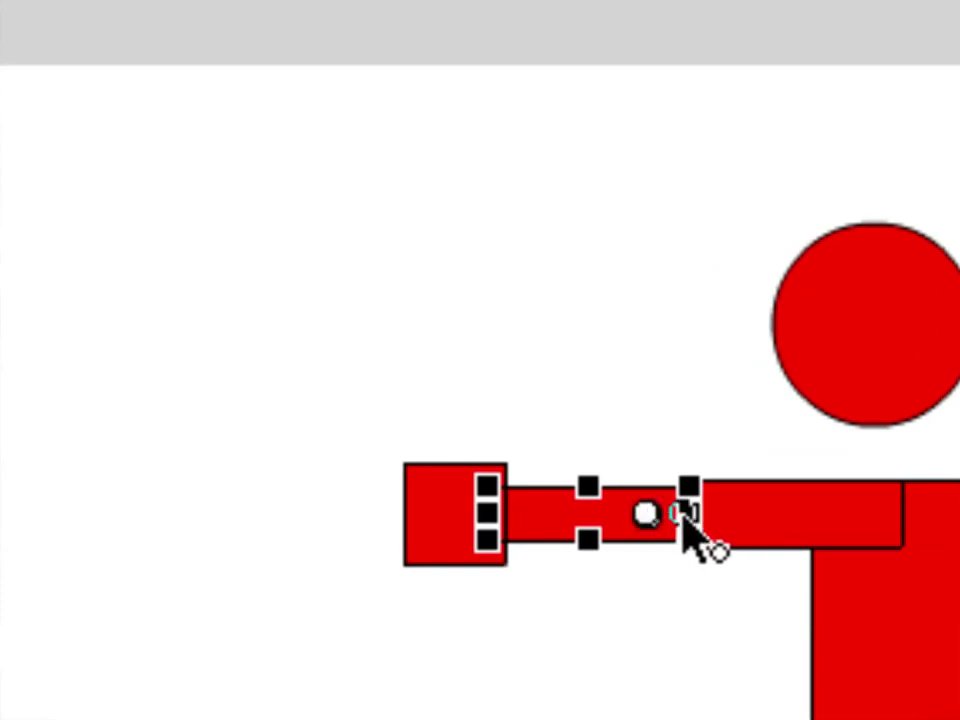
key("ctrl+z")
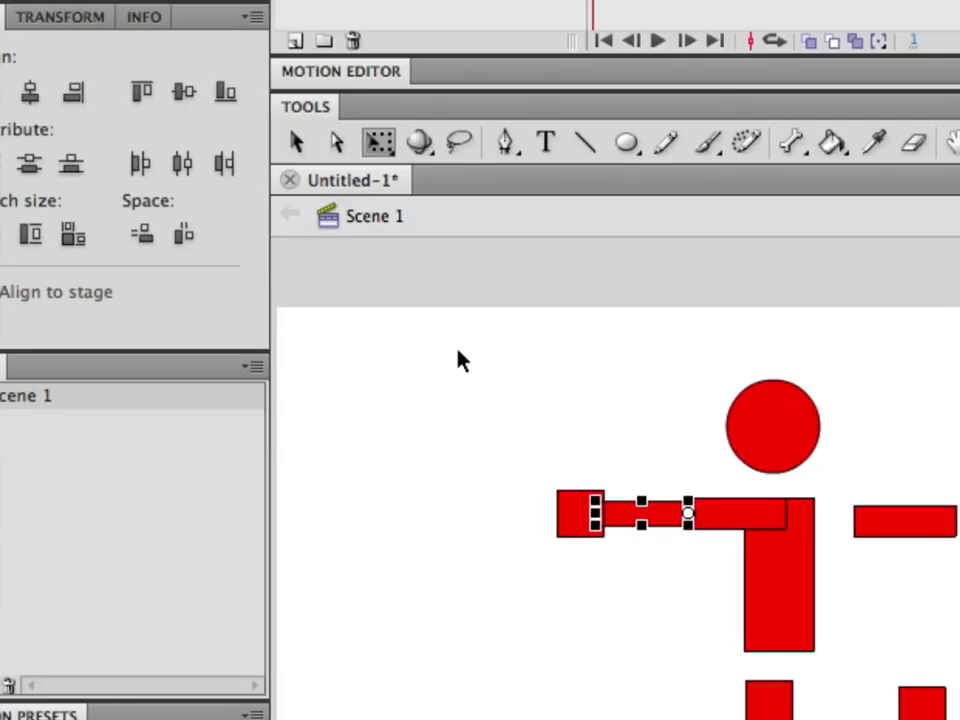
left_click(296, 143)
left_click(411, 478)
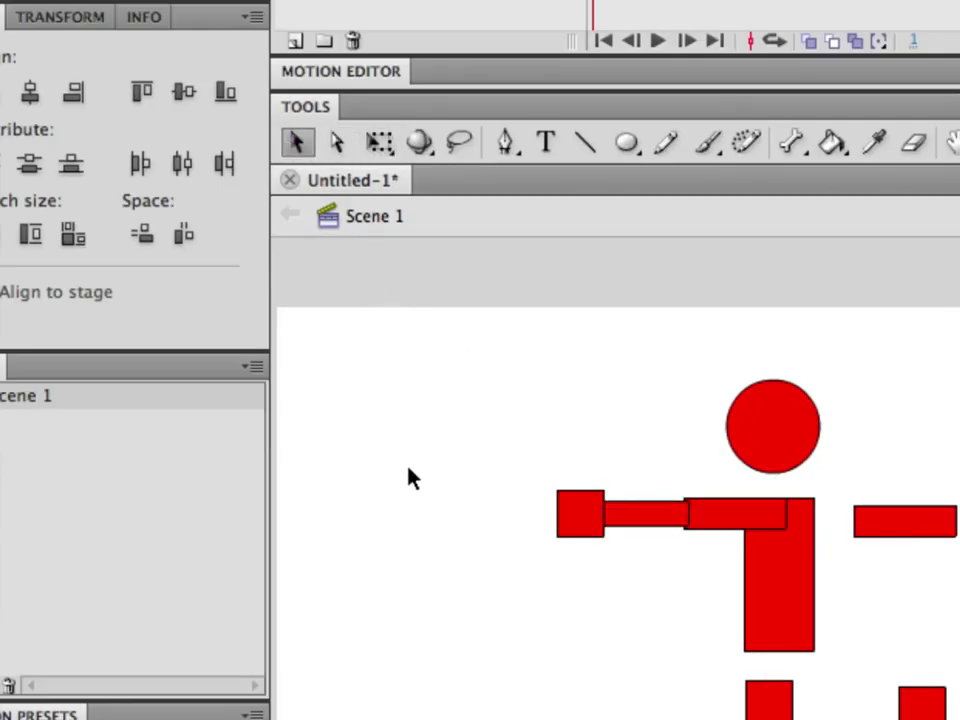
left_click(575, 516)
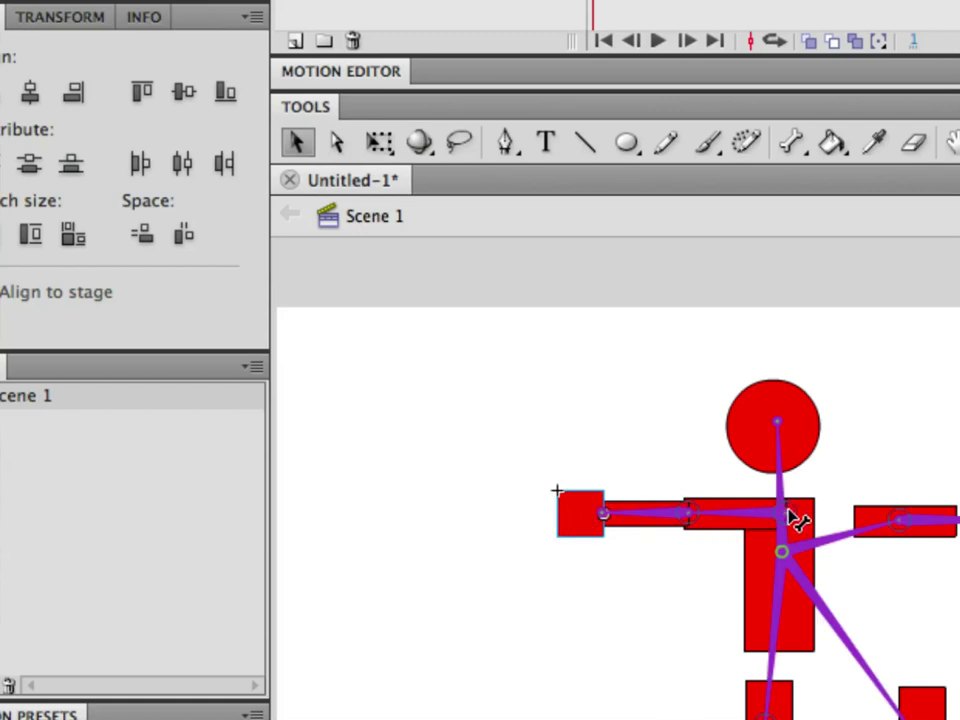
left_click_drag(576, 522, 648, 402)
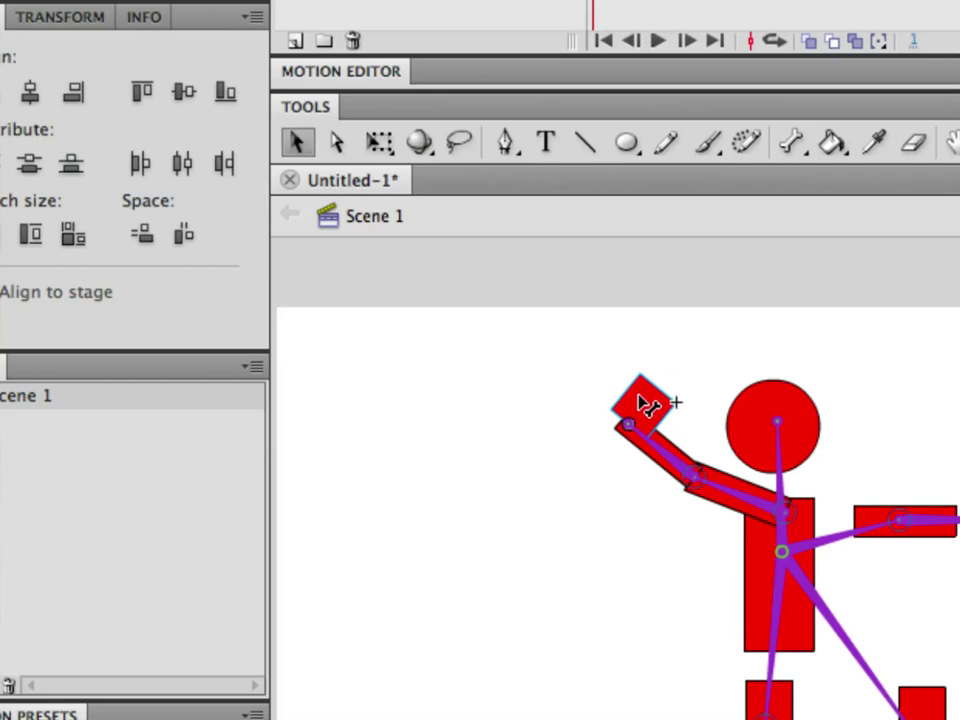
key("ctrl+z")
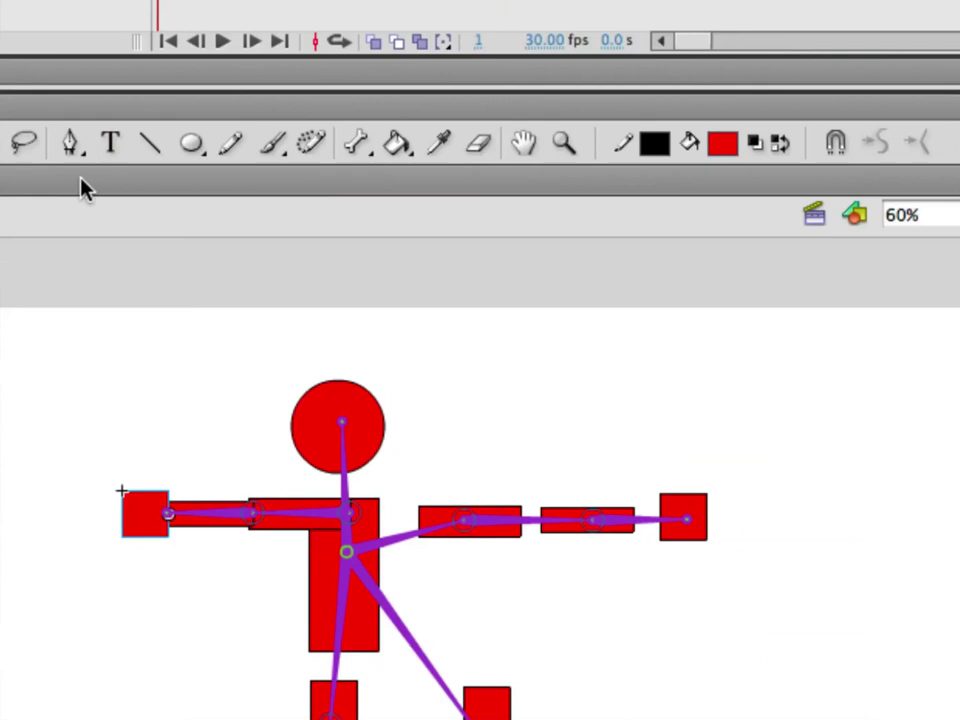
key("ctrl+z")
Slide the right upper arm, forearm and hand square together against the torso.
left_click(437, 512)
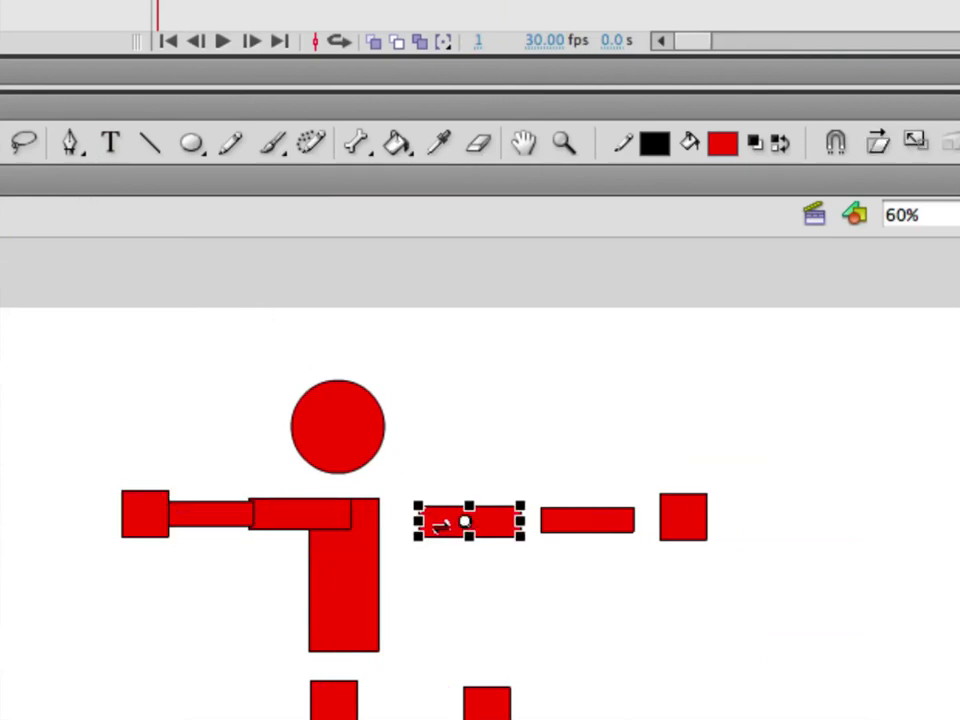
left_click_drag(443, 525, 383, 522)
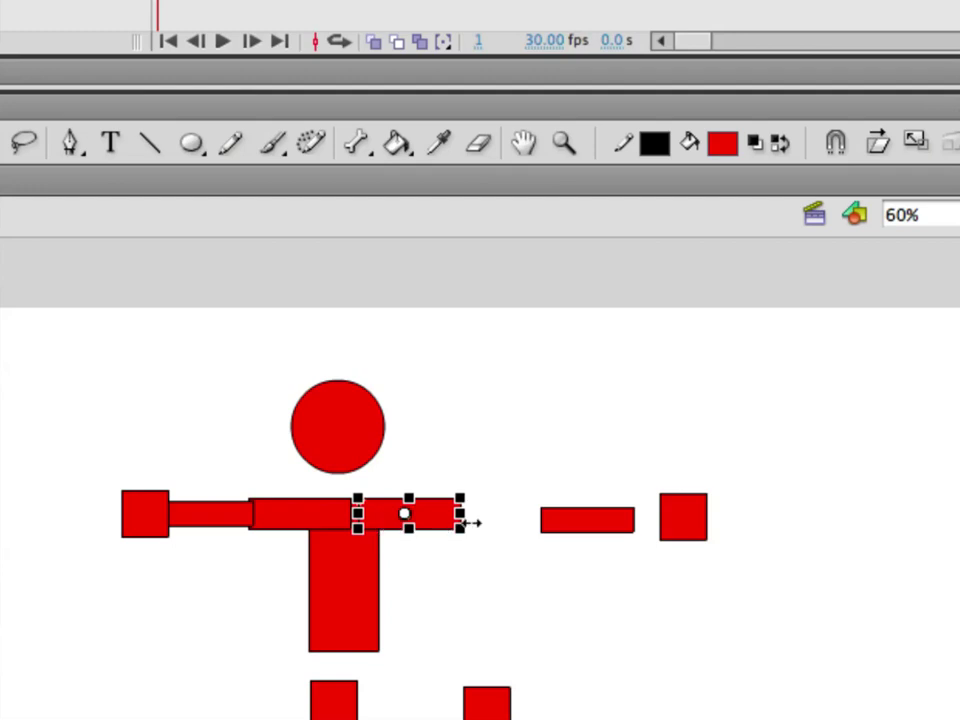
left_click_drag(585, 522, 499, 525)
left_click(675, 530)
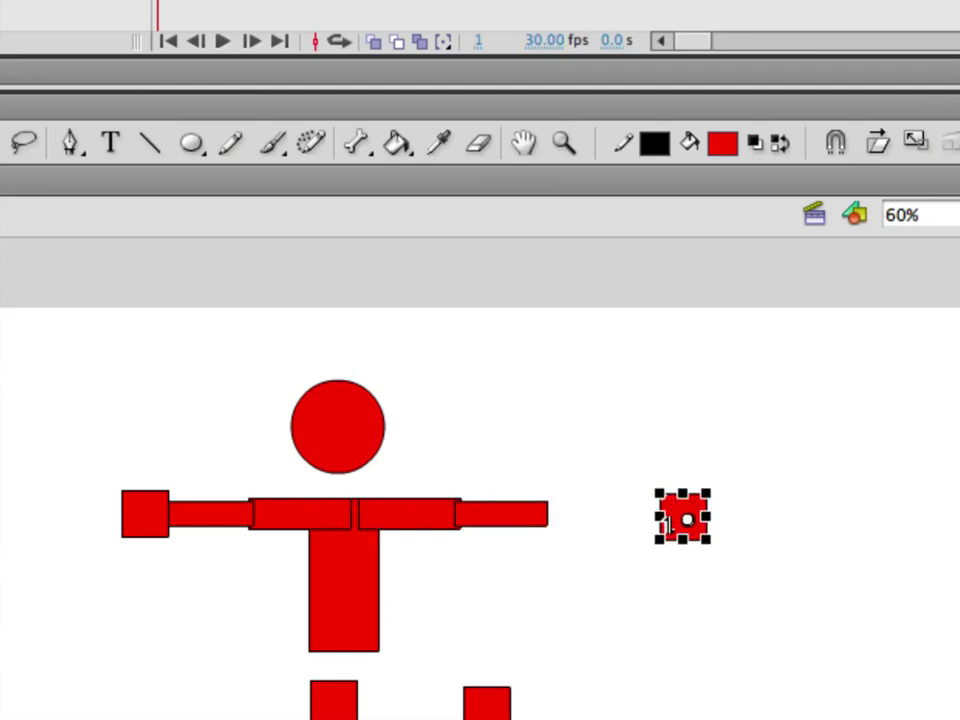
left_click_drag(676, 529, 558, 526)
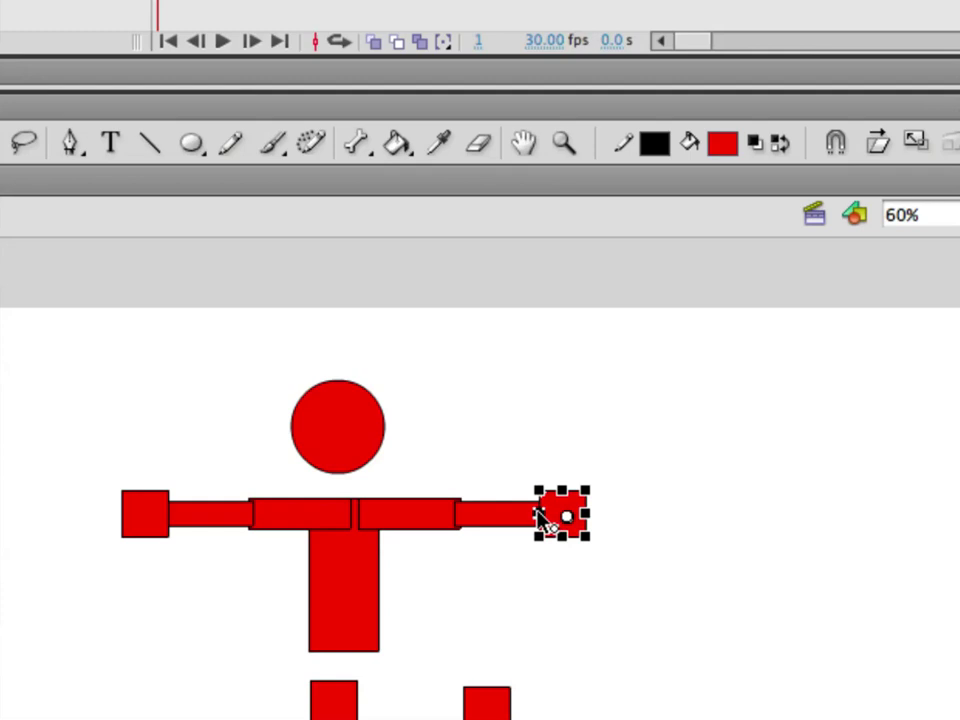
Move the right forearm's pivot to its elbow and the upper arm's pivot to its shoulder.
left_click(505, 522)
left_click_drag(504, 518, 458, 517)
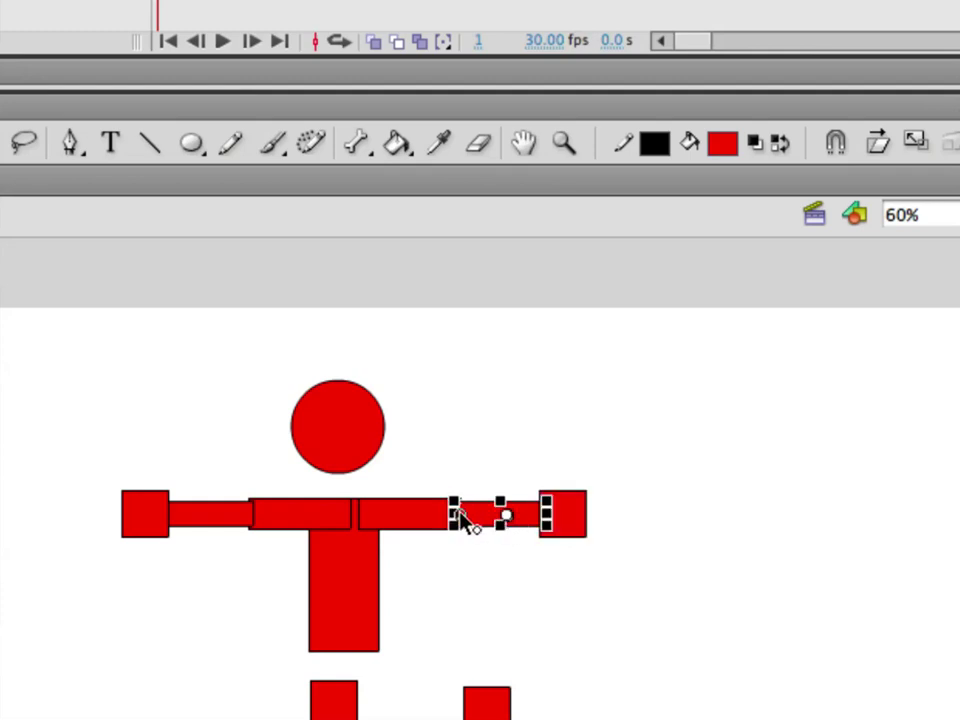
left_click(430, 522)
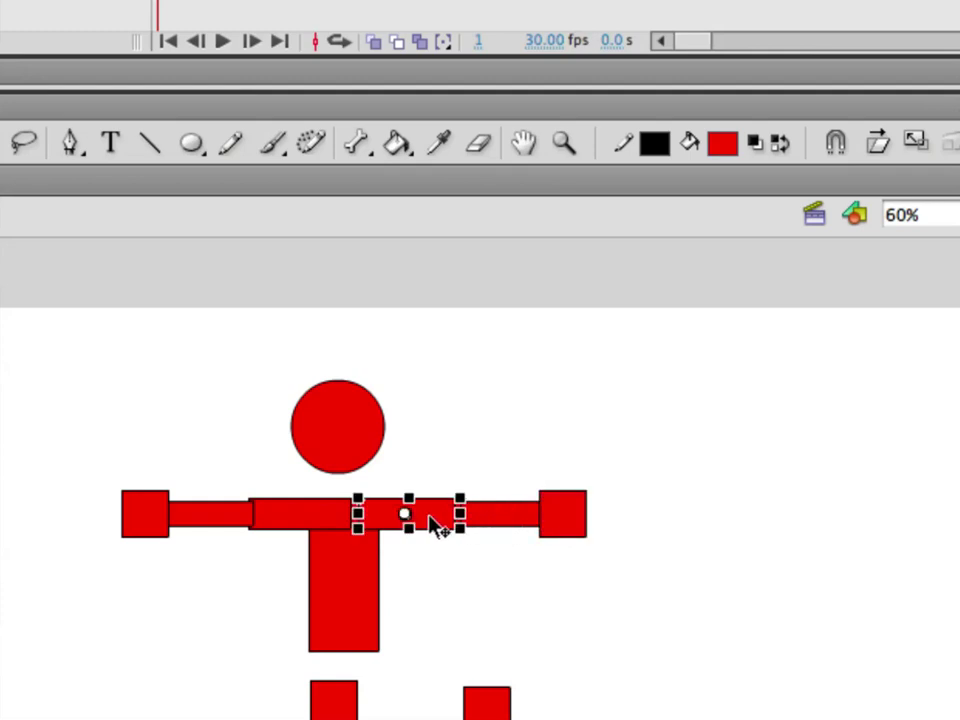
left_click_drag(358, 518, 358, 517)
left_click(561, 581)
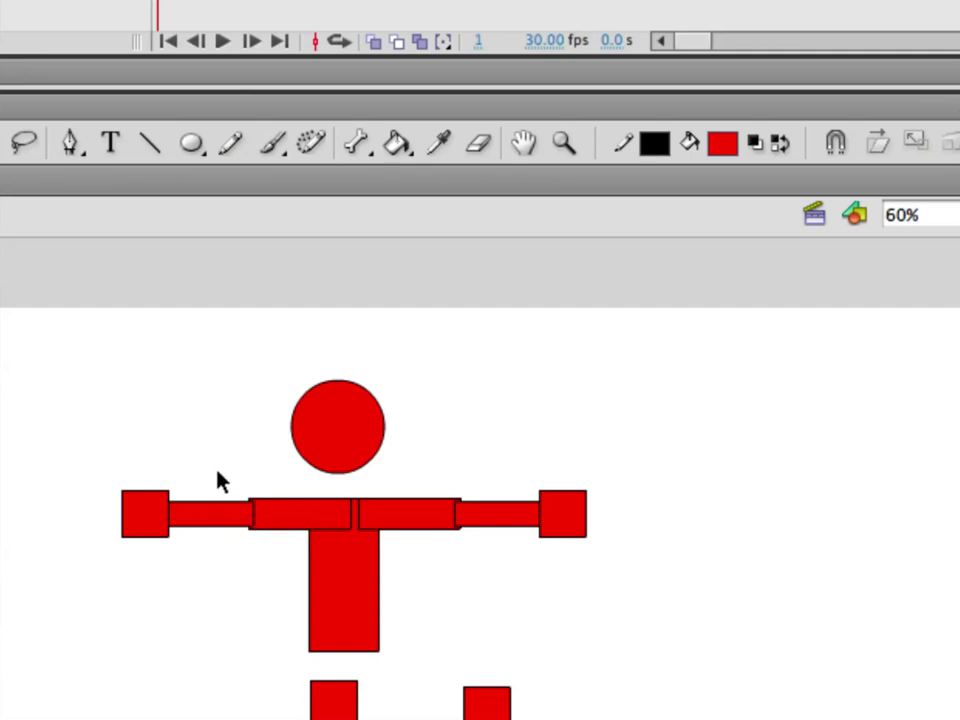
Send the left upper arm and forearm backward, then raise the left hand to test the rig.
right_click(267, 512)
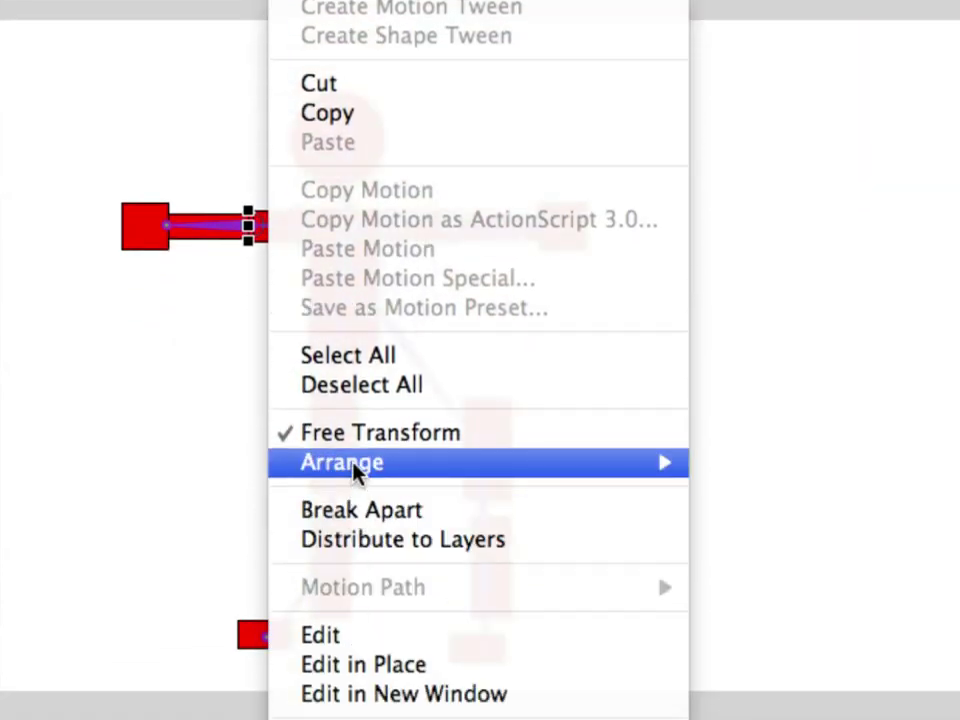
mouse_move(357, 472)
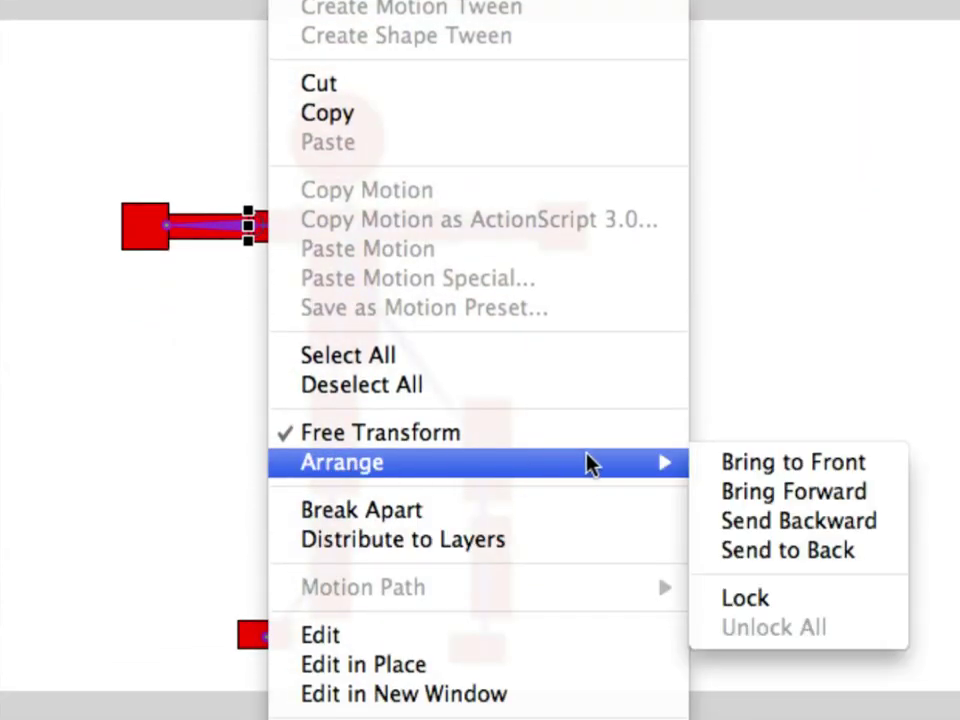
left_click(786, 521)
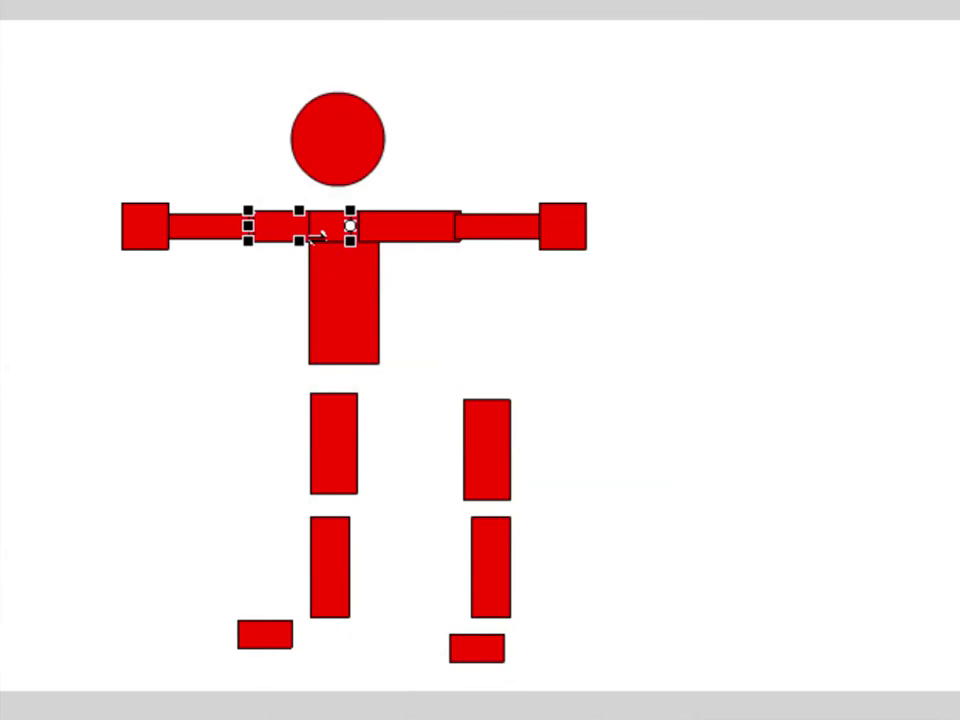
left_click(212, 232)
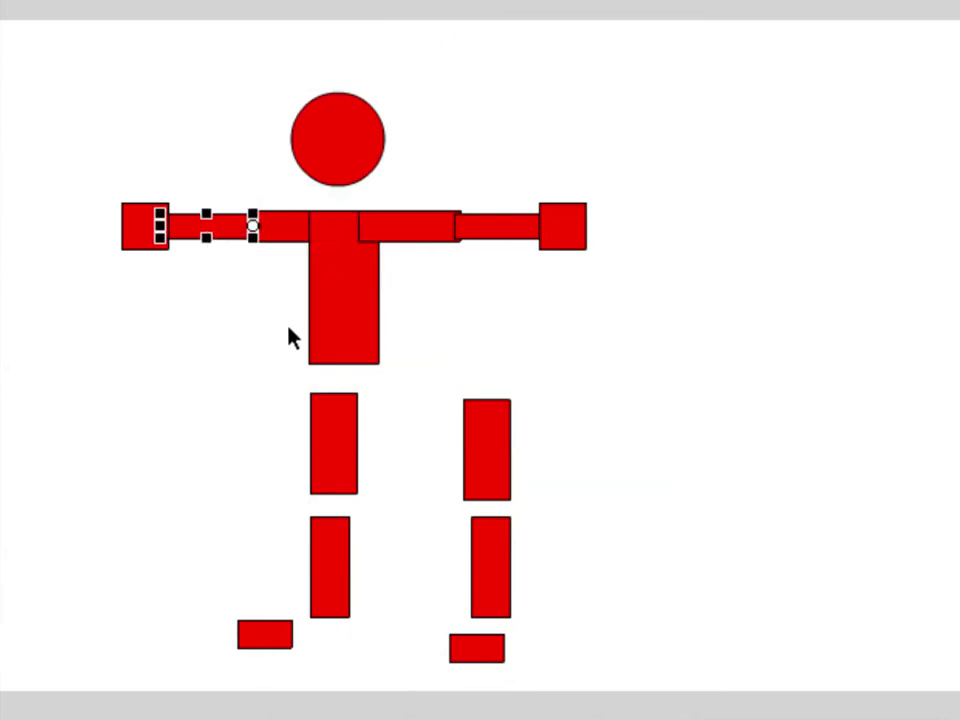
right_click(240, 236)
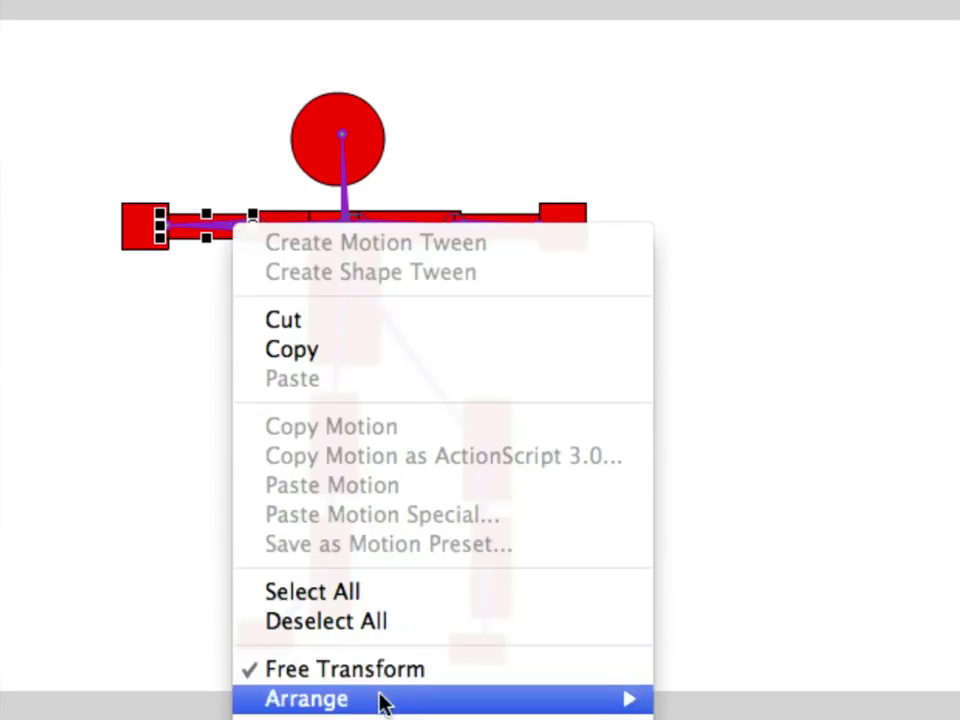
mouse_move(553, 700)
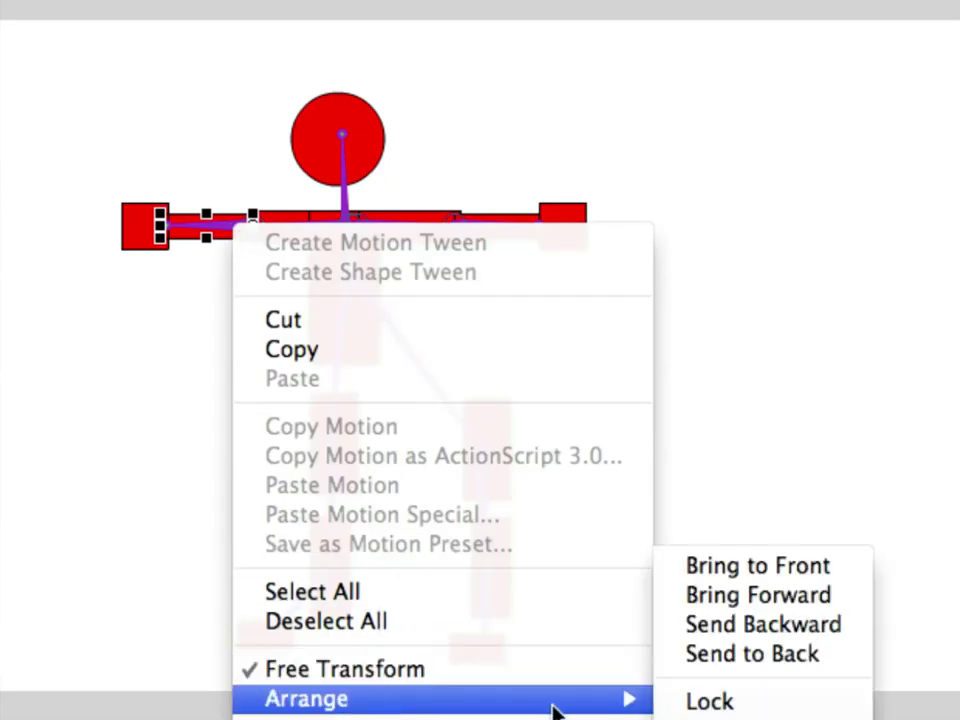
left_click(751, 634)
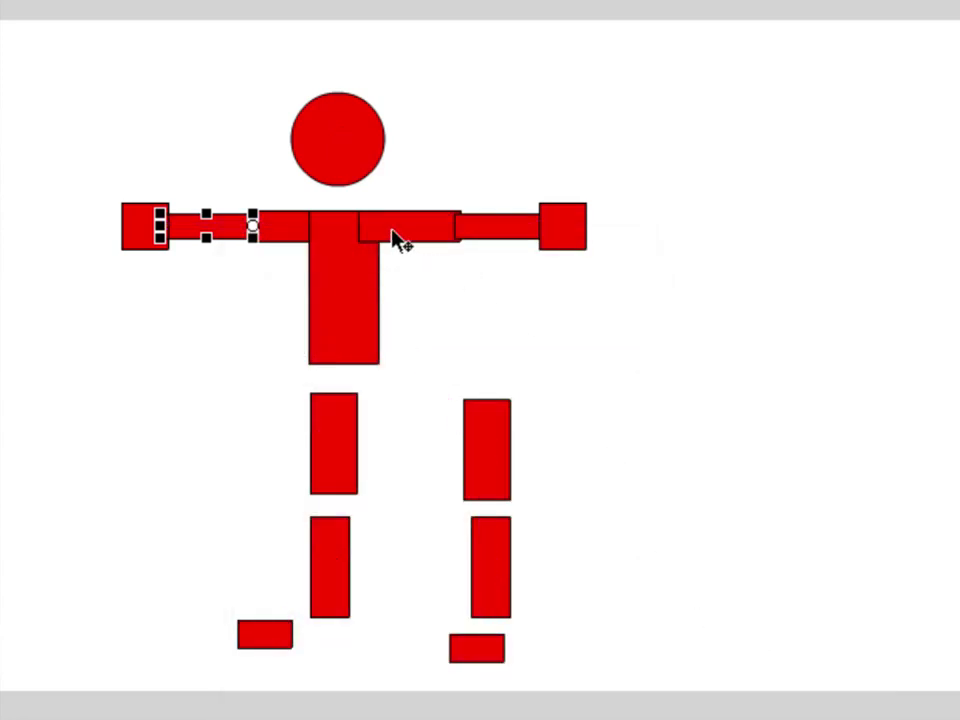
left_click(258, 282)
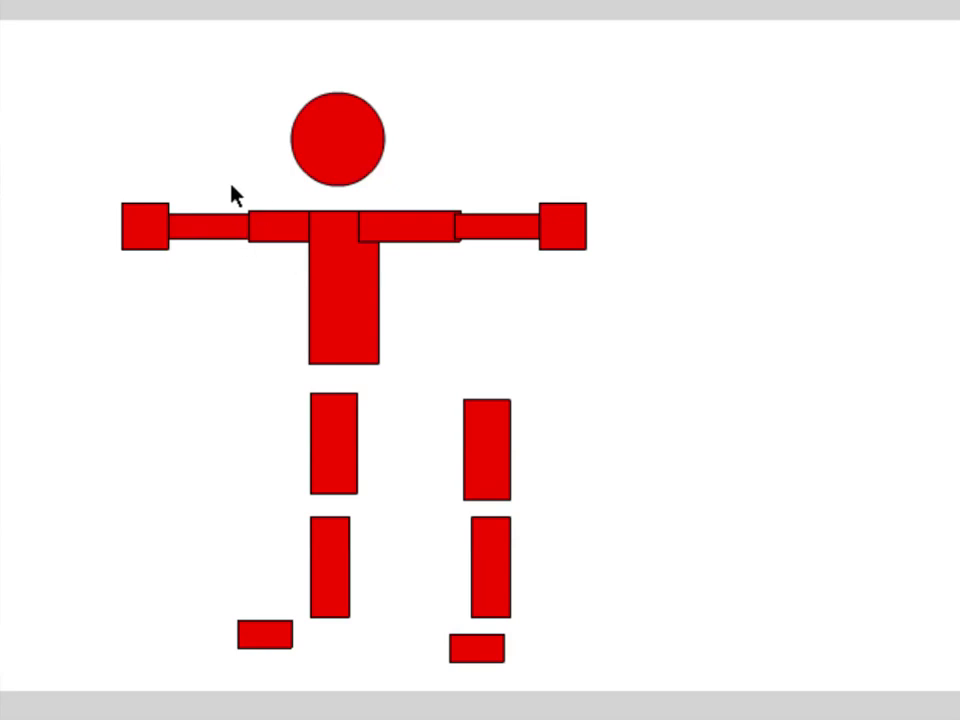
left_click_drag(156, 231, 310, 113)
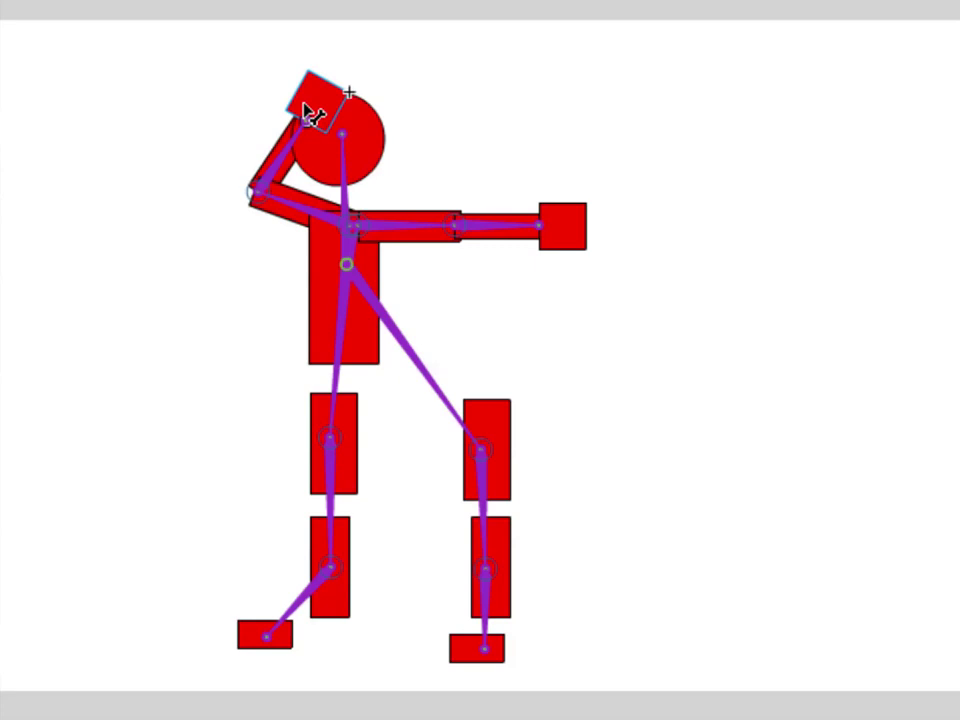
Return the left arm to its straight horizontal pose and select the left hand block.
left_click_drag(316, 101, 73, 261)
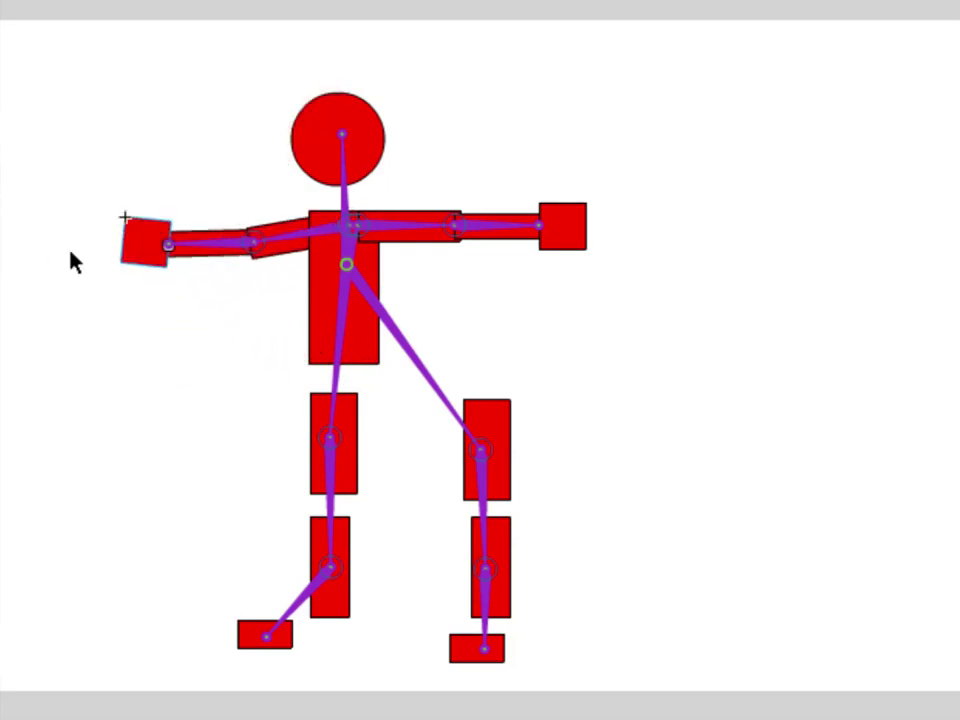
key("ctrl+z")
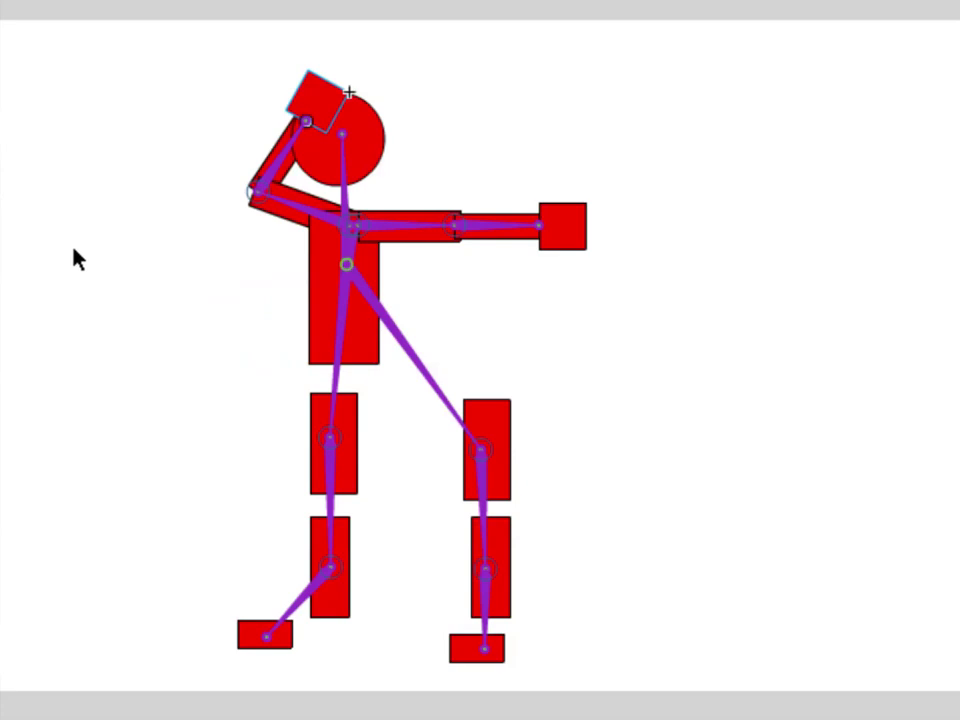
key("ctrl+y")
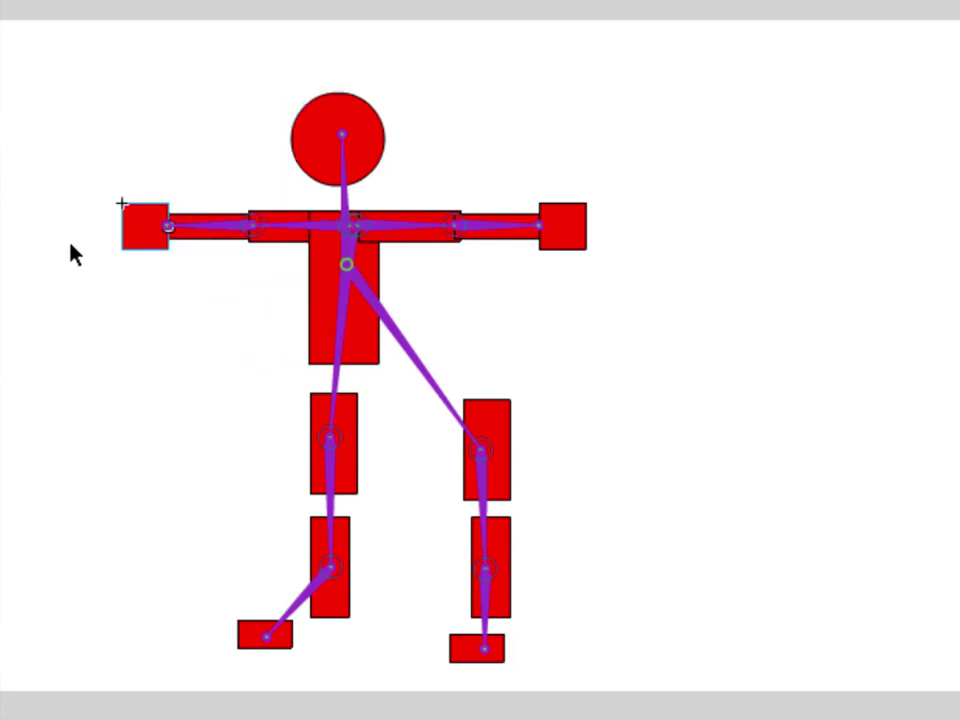
left_click(137, 237)
right_click(138, 230)
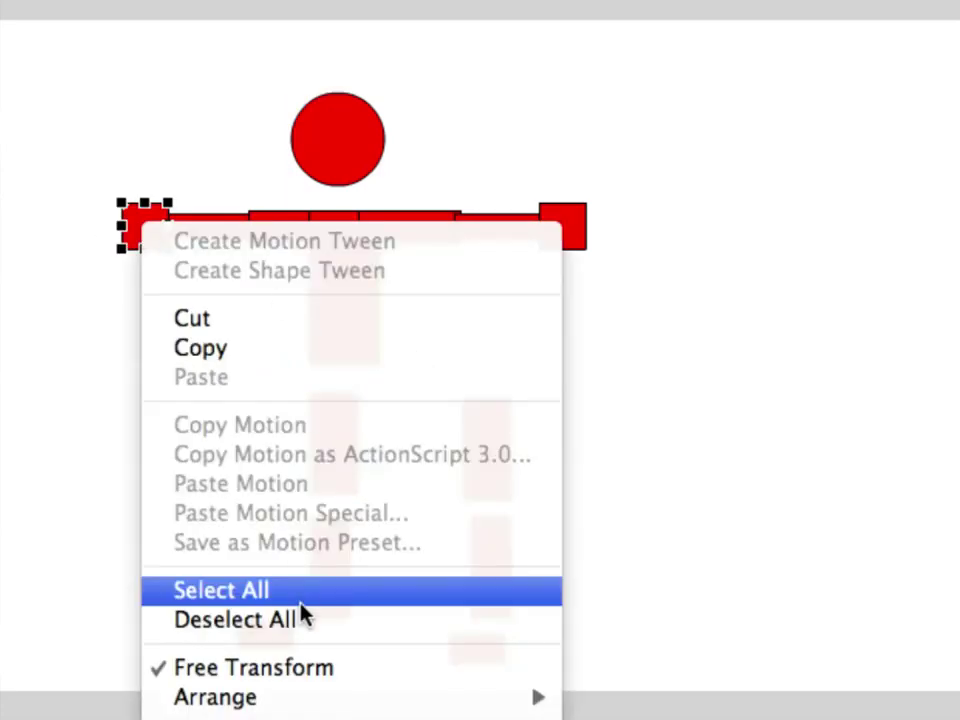
Send the left hand block one step backward, then bend the left arm up toward the head.
mouse_move(351, 700)
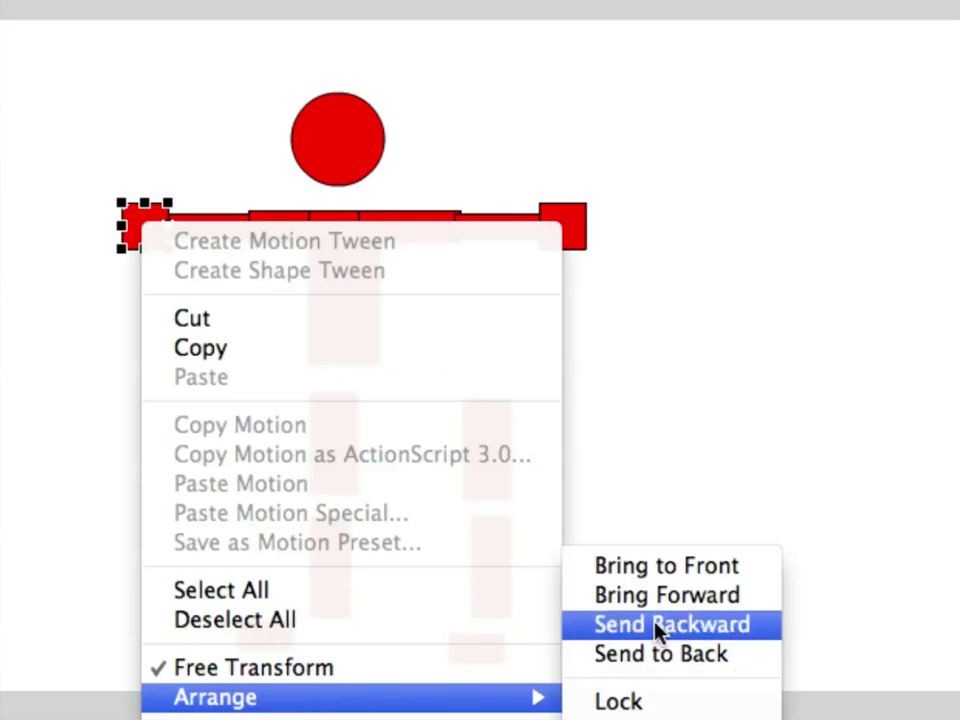
left_click(602, 624)
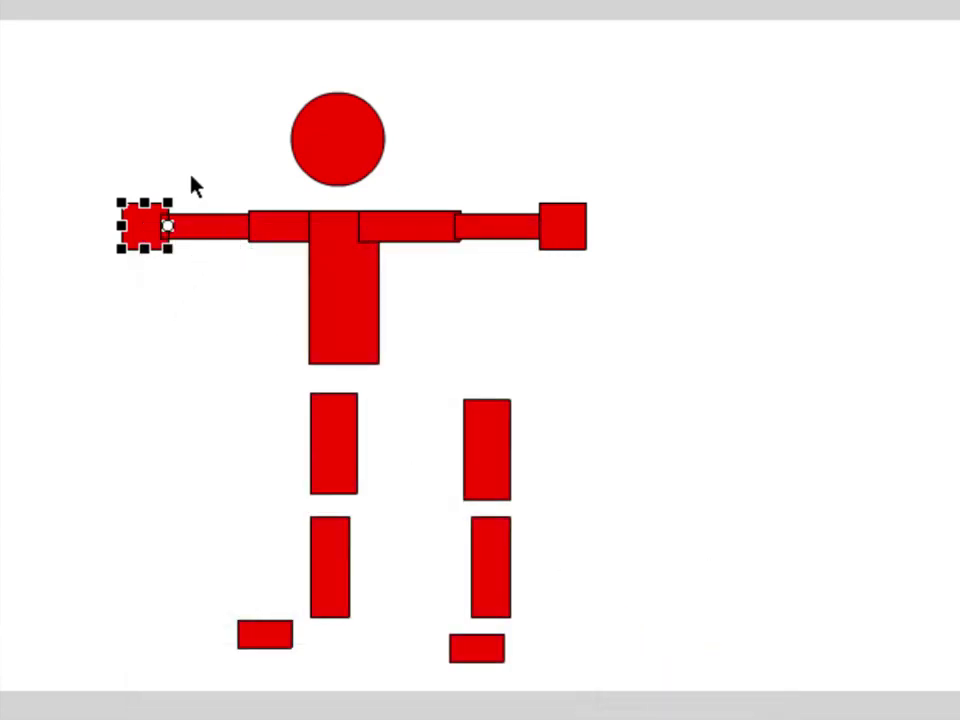
key("x")
mouse_move(145, 243)
left_mouse_down()
mouse_move(173, 188)
mouse_move(242, 129)
mouse_move(339, 94)
mouse_move(339, 176)
mouse_move(315, 253)
mouse_move(261, 321)
mouse_move(317, 349)
mouse_move(343, 436)
mouse_move(326, 454)
mouse_move(131, 334)
mouse_move(178, 257)
mouse_move(158, 274)
mouse_move(118, 251)
mouse_move(141, 257)
mouse_move(303, 480)
mouse_move(388, 474)
mouse_move(310, 460)
mouse_move(236, 405)
mouse_move(137, 221)
mouse_move(145, 224)
left_mouse_up()
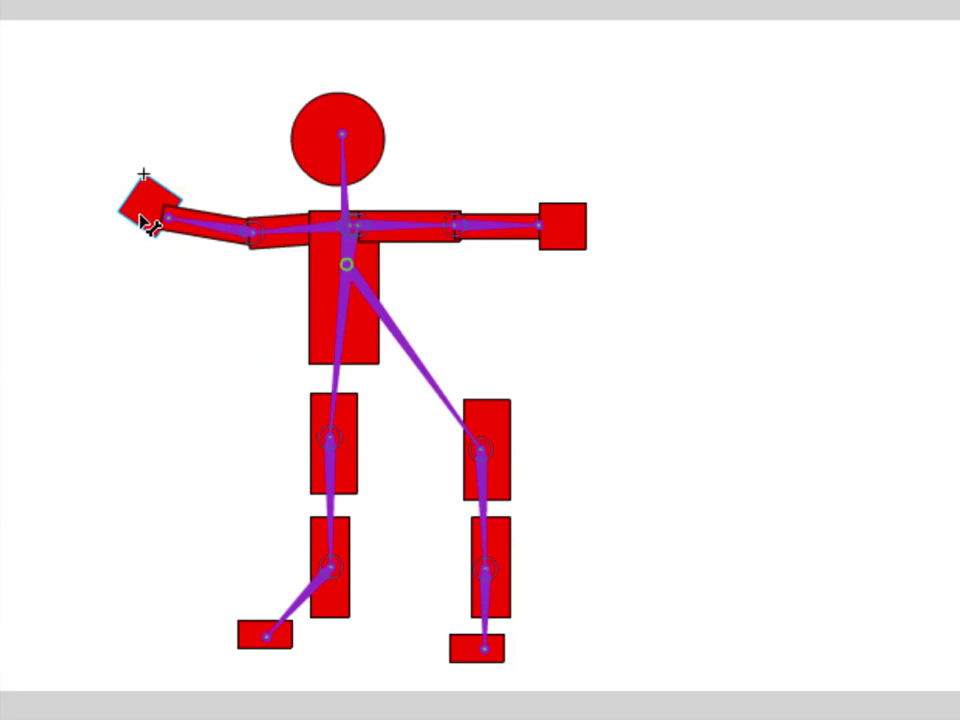
Undo the raised arm pose and select the left thigh piece.
key("ctrl+z")
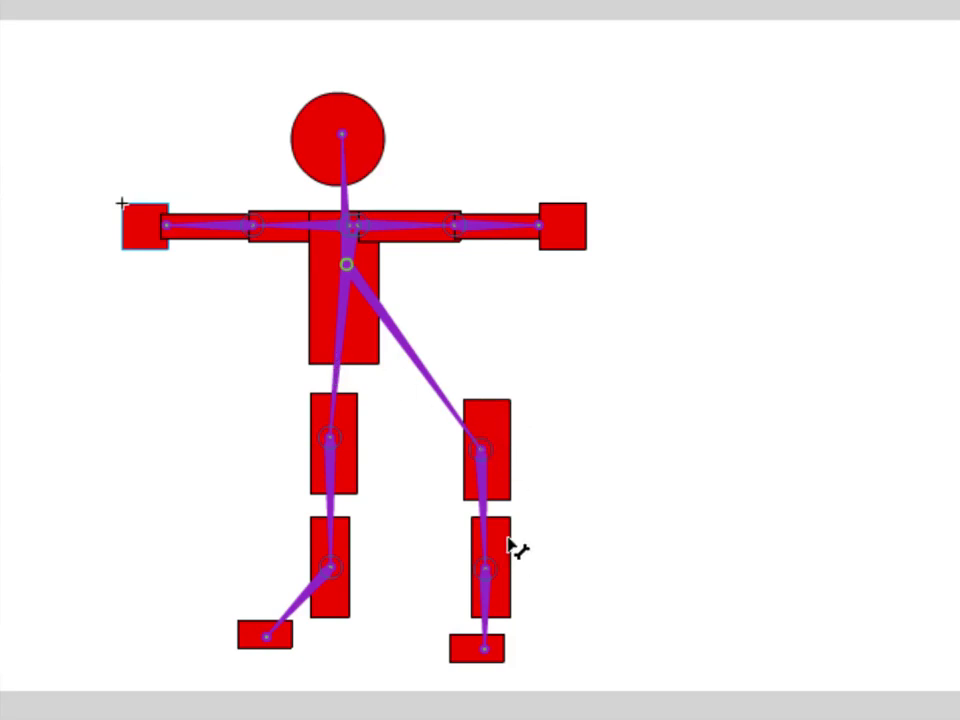
key("ctrl+z")
left_click(349, 482)
Edit the leftThigh symbol in place, then return to Scene 1.
double_click(349, 430)
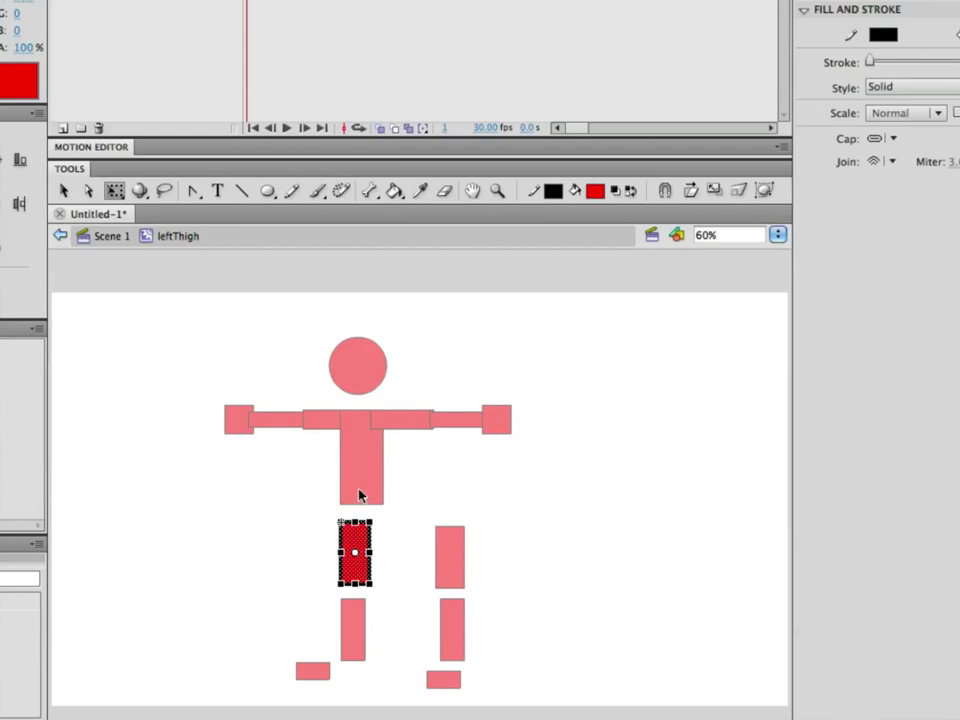
left_click(111, 238)
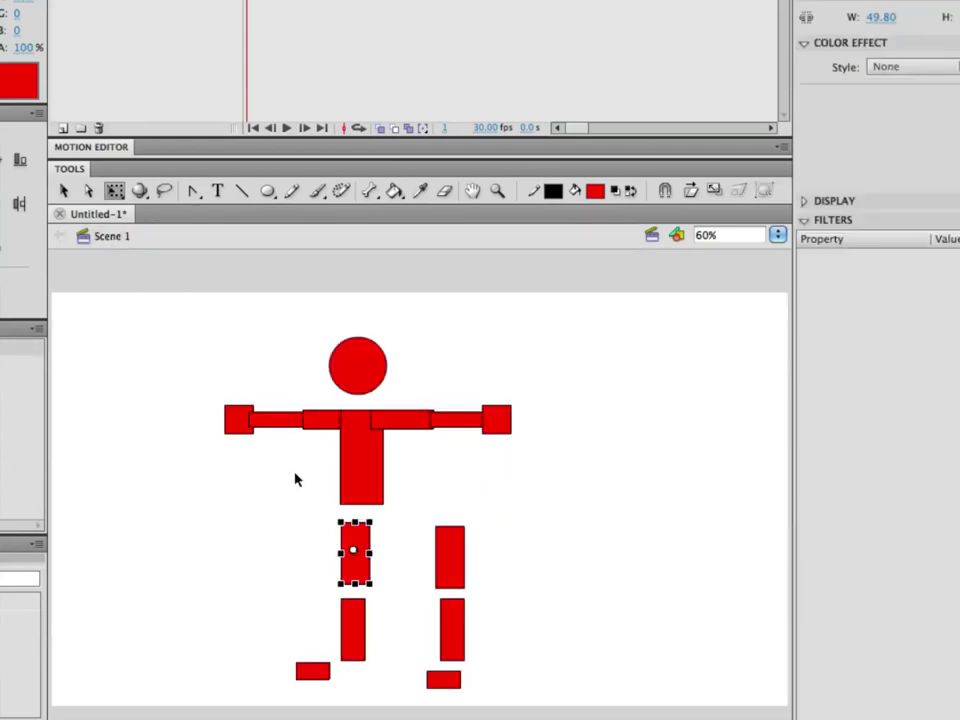
Stack both legs' thigh, shin and foot pieces directly under the torso.
left_click_drag(357, 572, 362, 548)
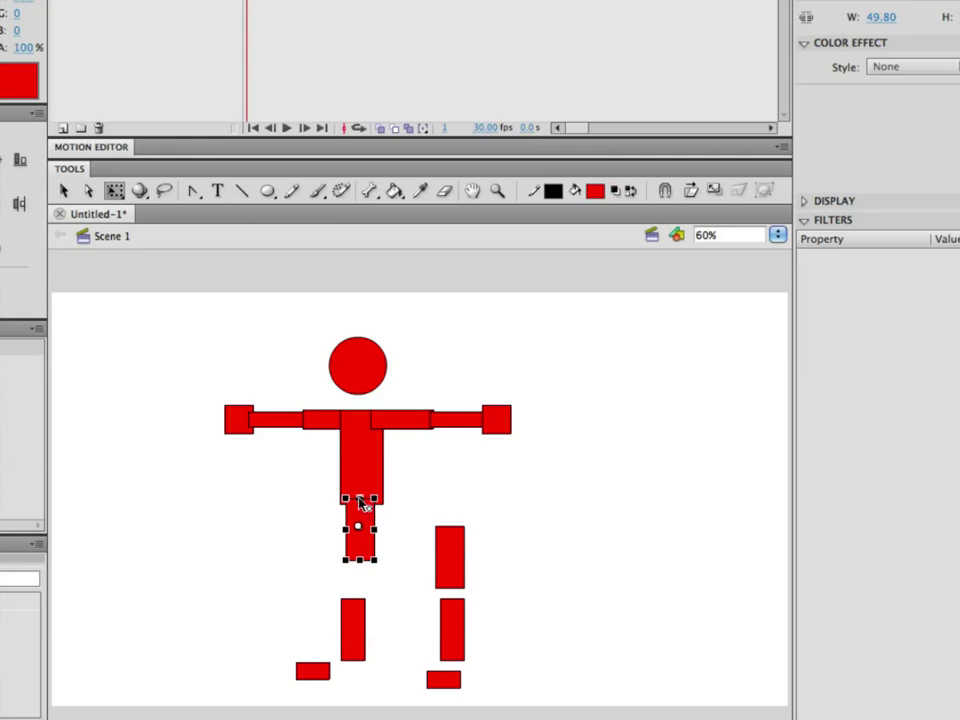
left_click_drag(358, 649, 365, 610)
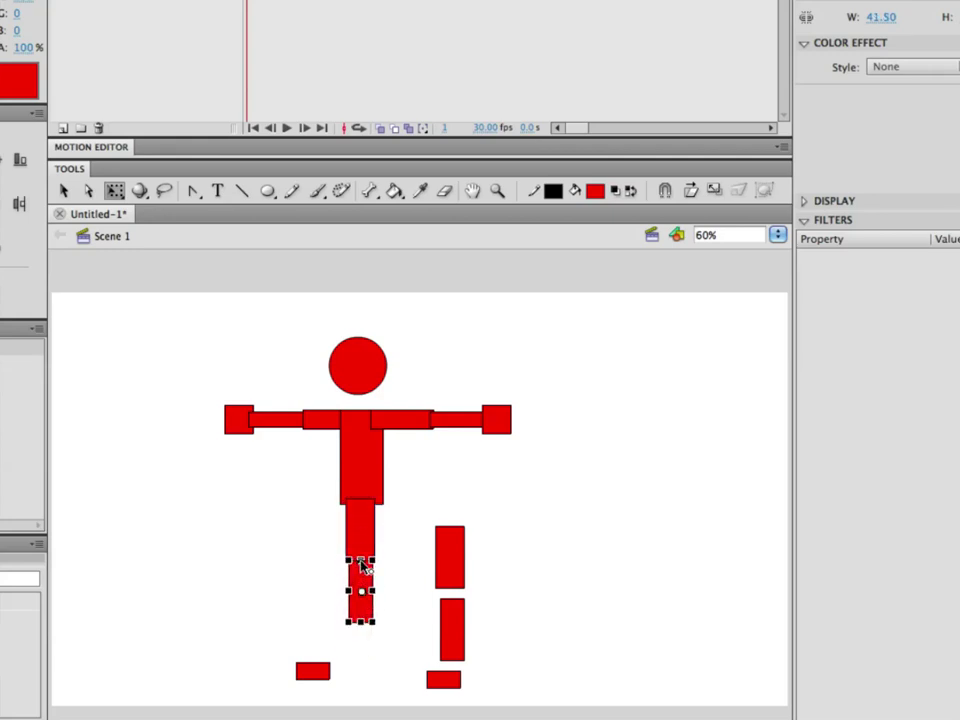
left_click_drag(325, 670, 355, 628)
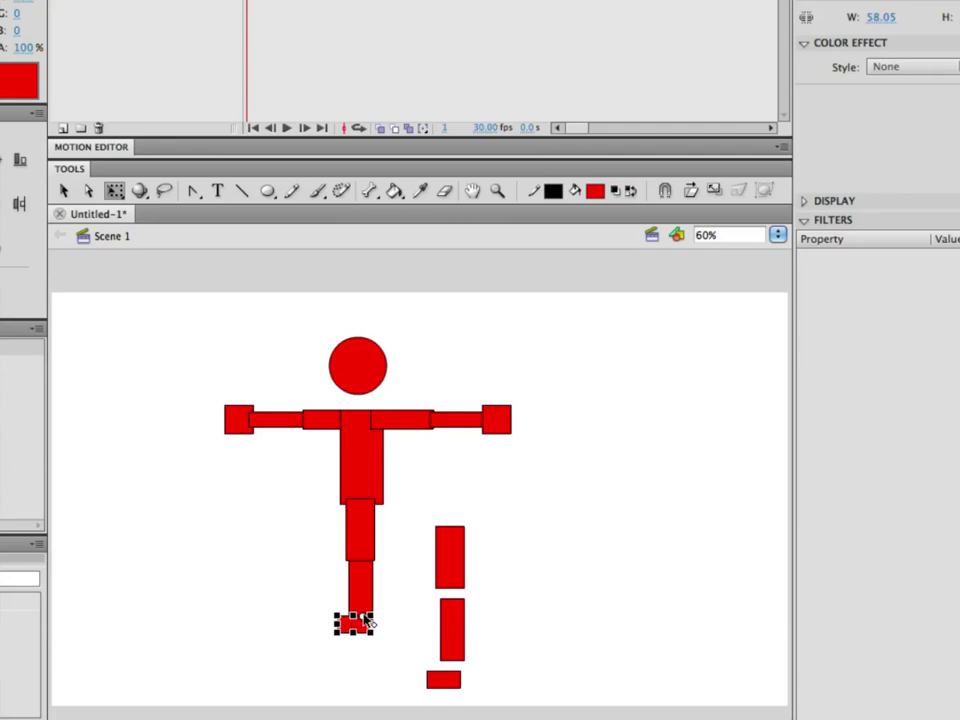
left_click_drag(450, 590, 373, 557)
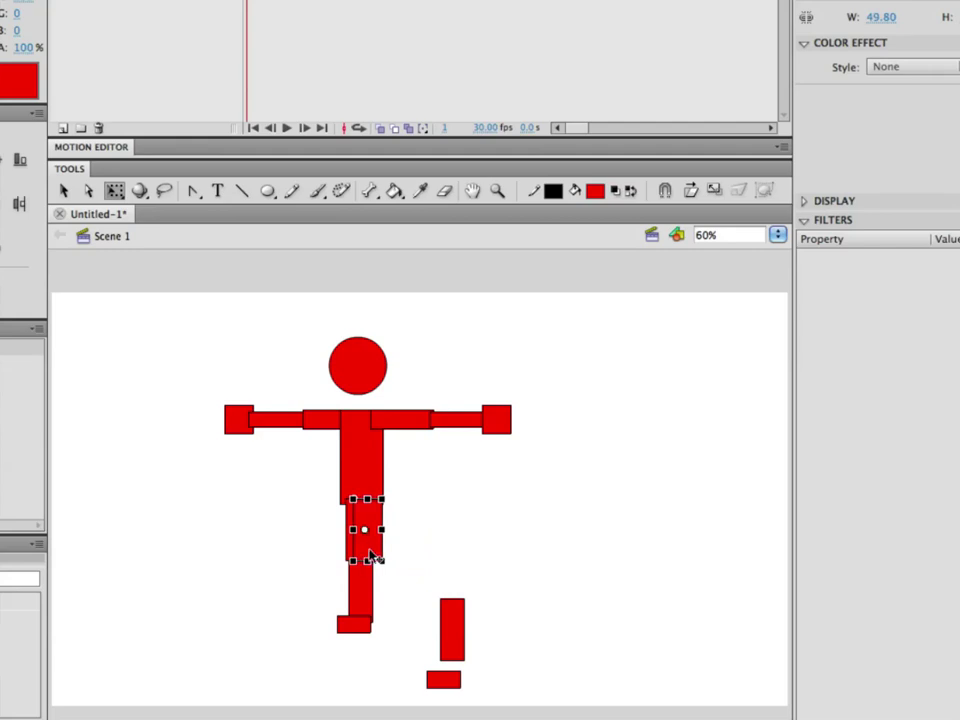
left_click_drag(453, 650, 371, 607)
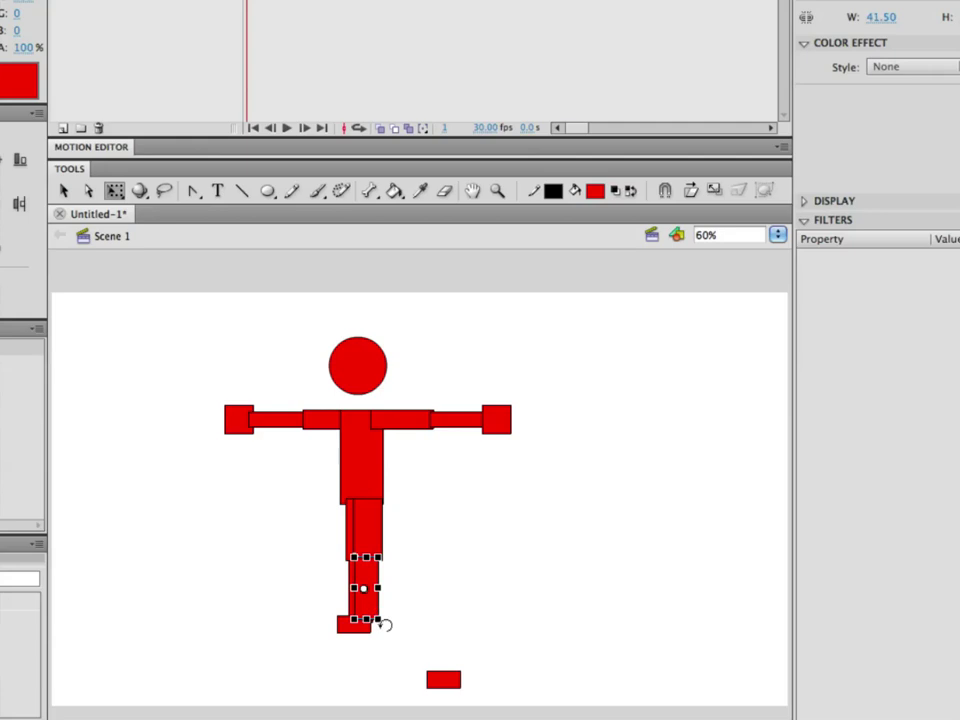
left_click_drag(447, 686, 368, 625)
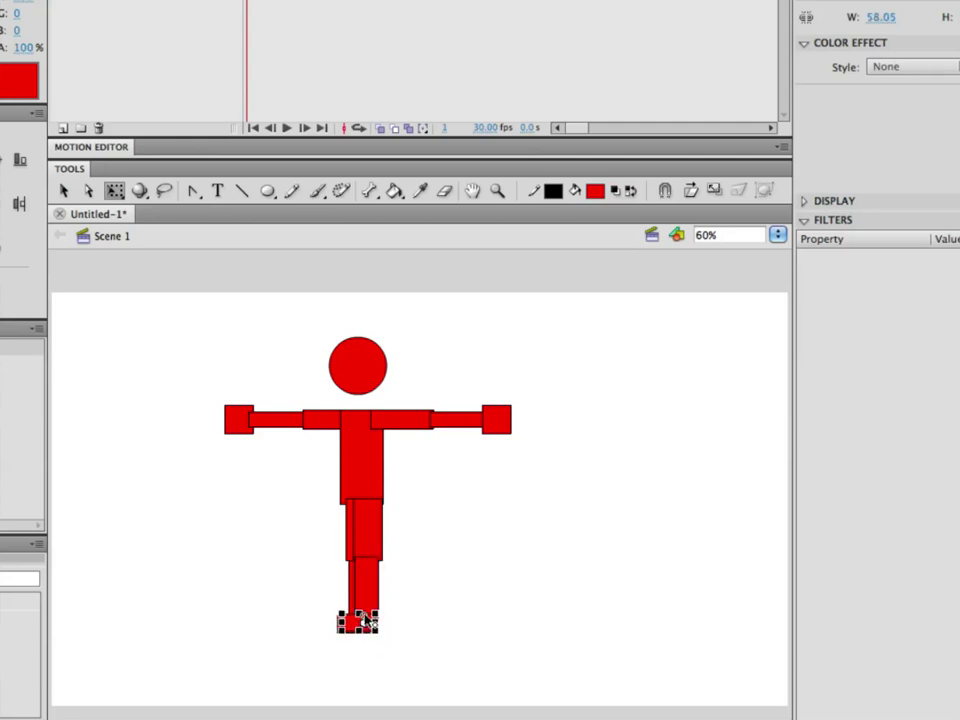
Select the upper leg and move its transform point up to the hip joint.
left_click(371, 579)
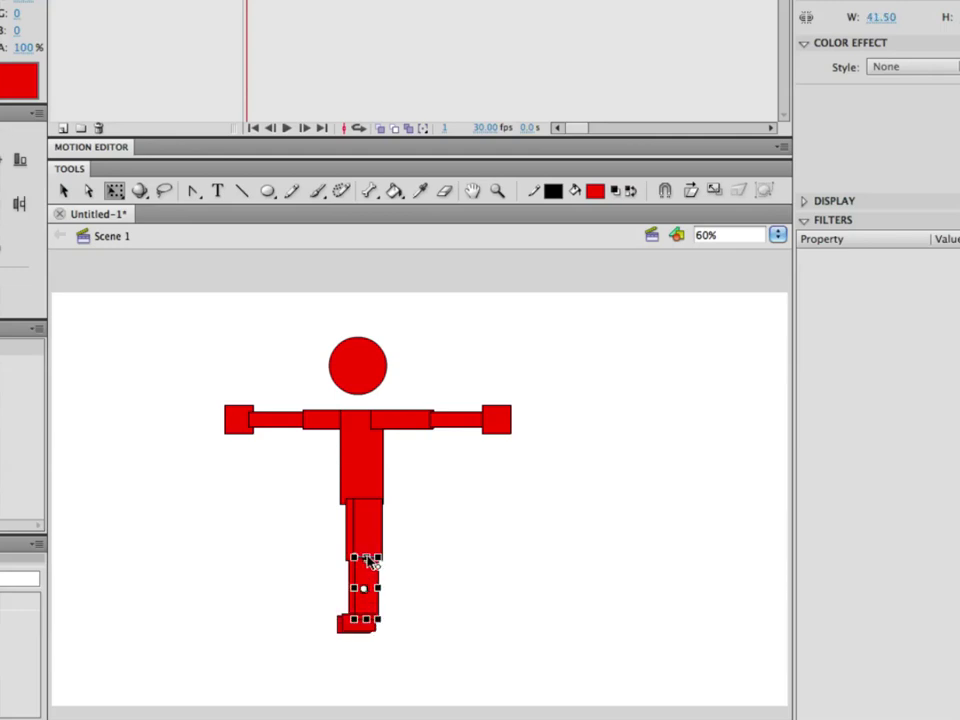
left_click(373, 547)
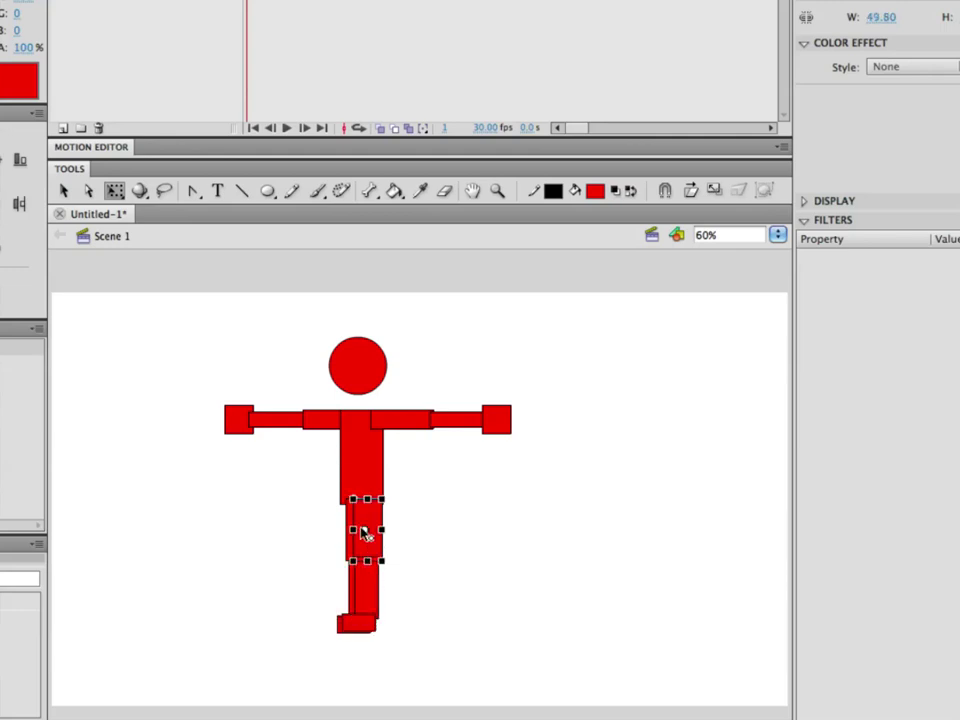
left_click_drag(364, 529, 366, 499)
Pose one leg kicking out to the right with a bent knee using the armature.
left_click(63, 190)
left_click_drag(371, 628, 456, 603)
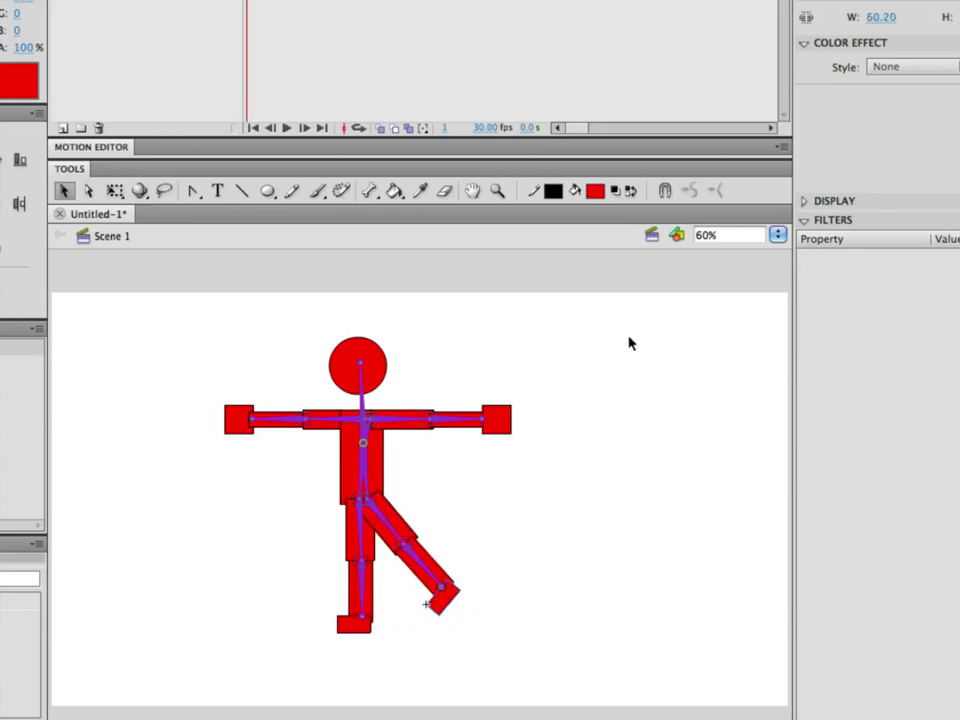
right_click(397, 522)
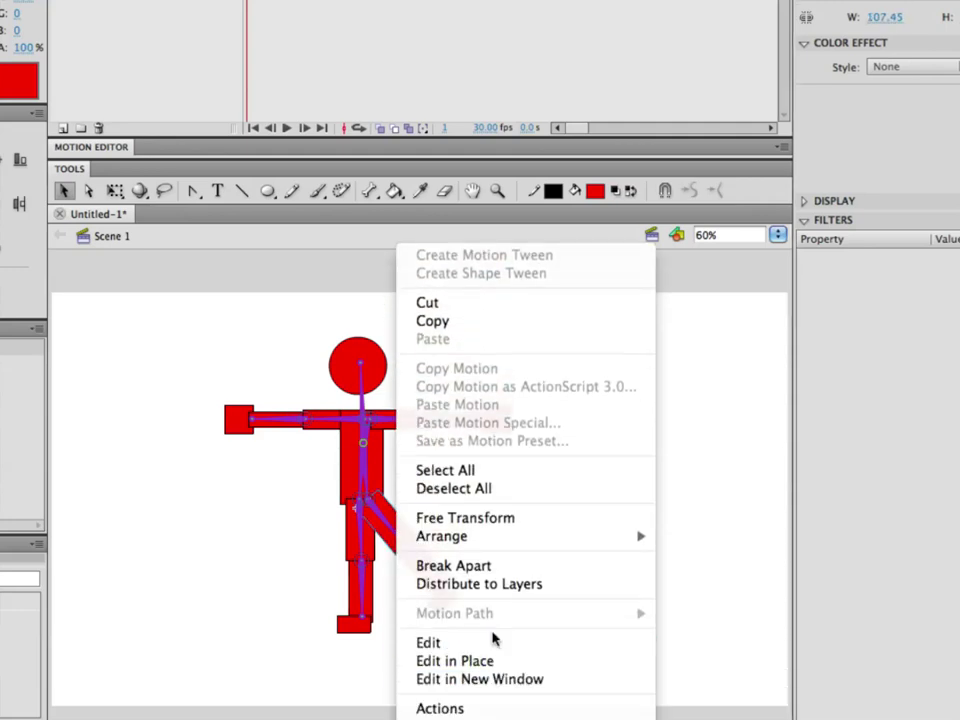
Send the kicking leg's upper leg and next leg piece one step backward.
mouse_move(505, 540)
mouse_move(542, 540)
left_click(724, 572)
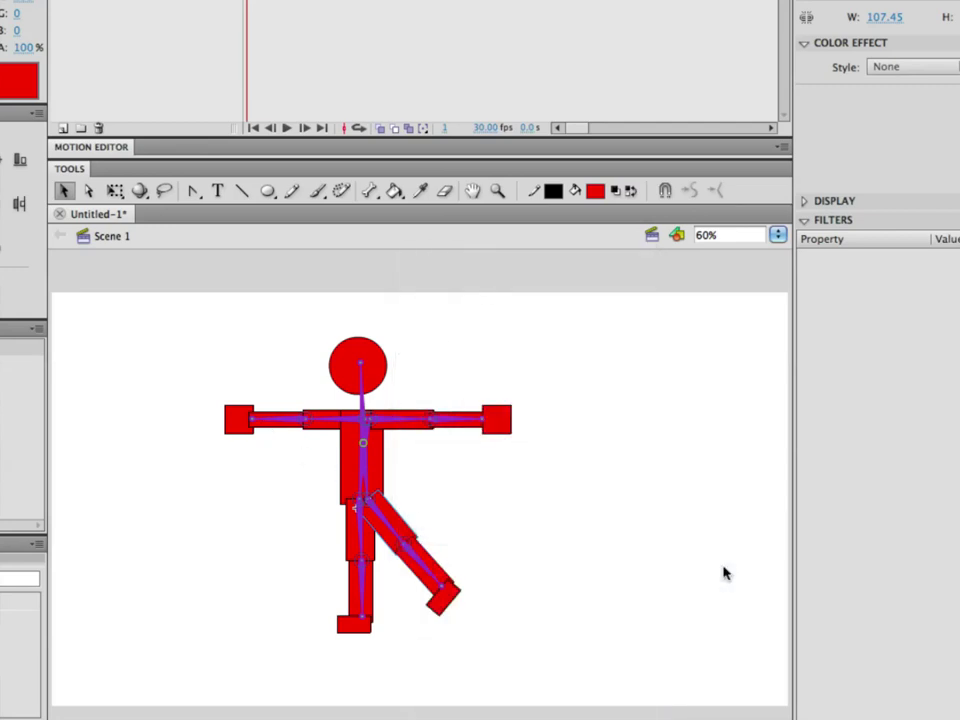
right_click(396, 520)
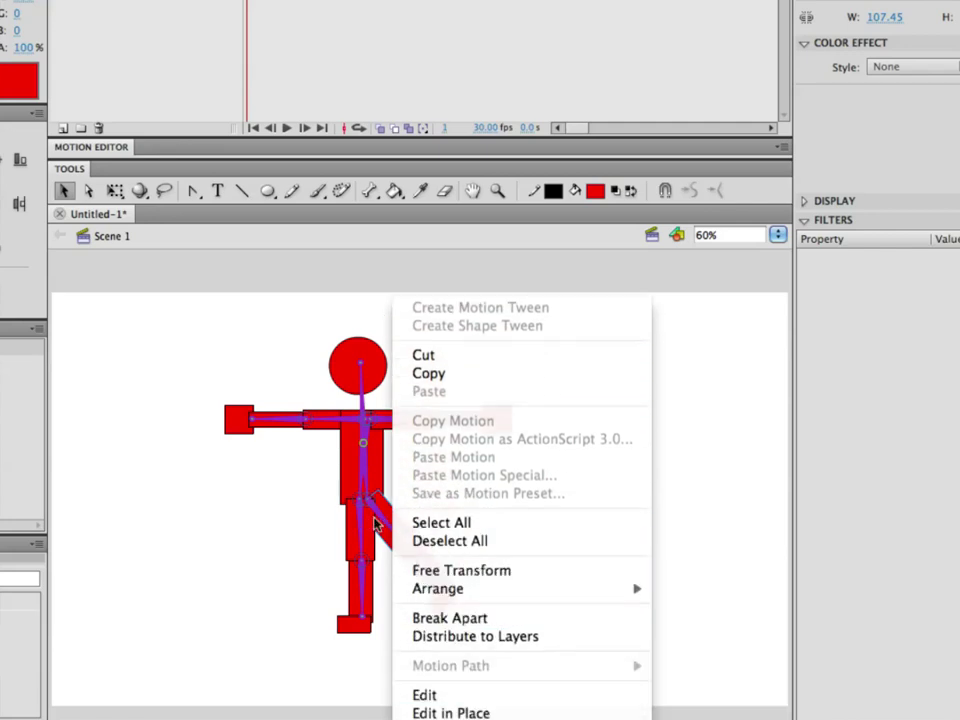
mouse_move(482, 594)
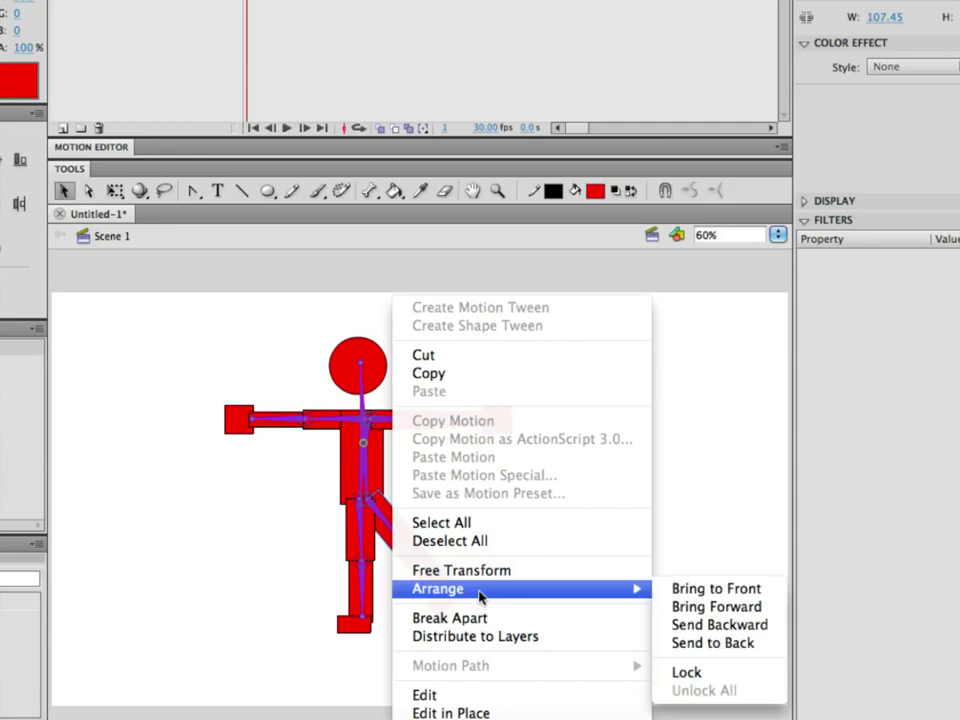
left_click(711, 626)
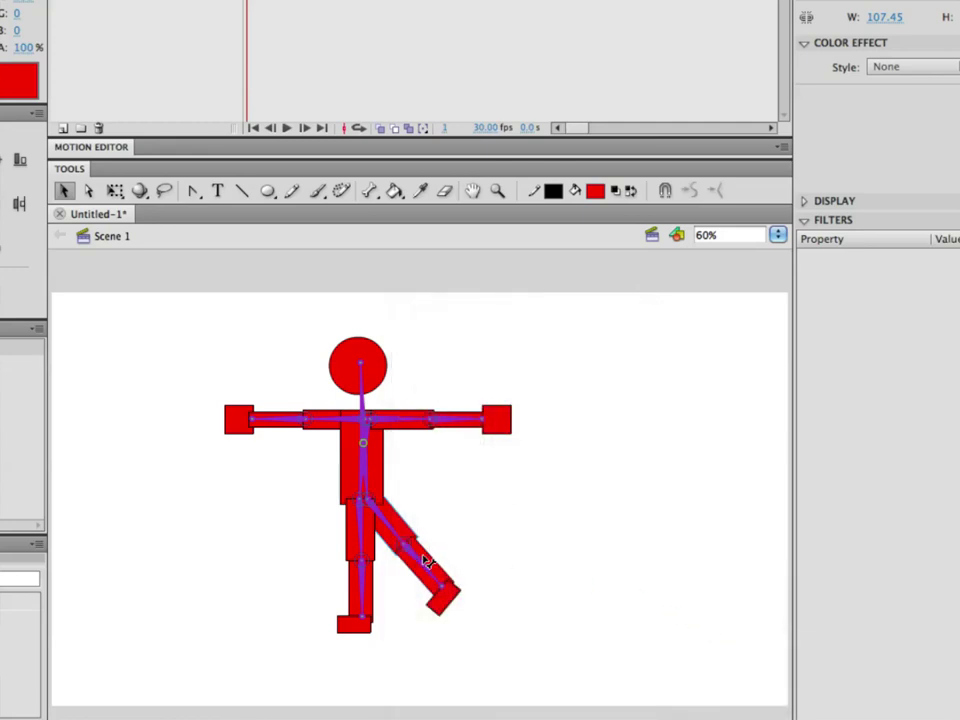
Send the remaining kicking-leg piece and its foot backward, then deselect.
right_click(428, 561)
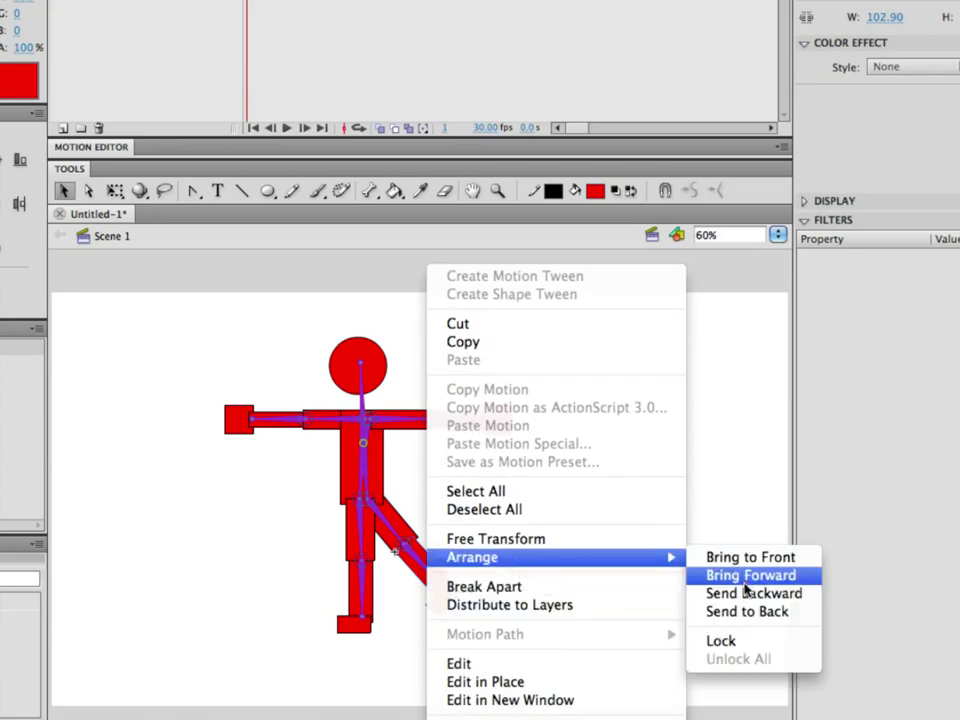
left_click(745, 593)
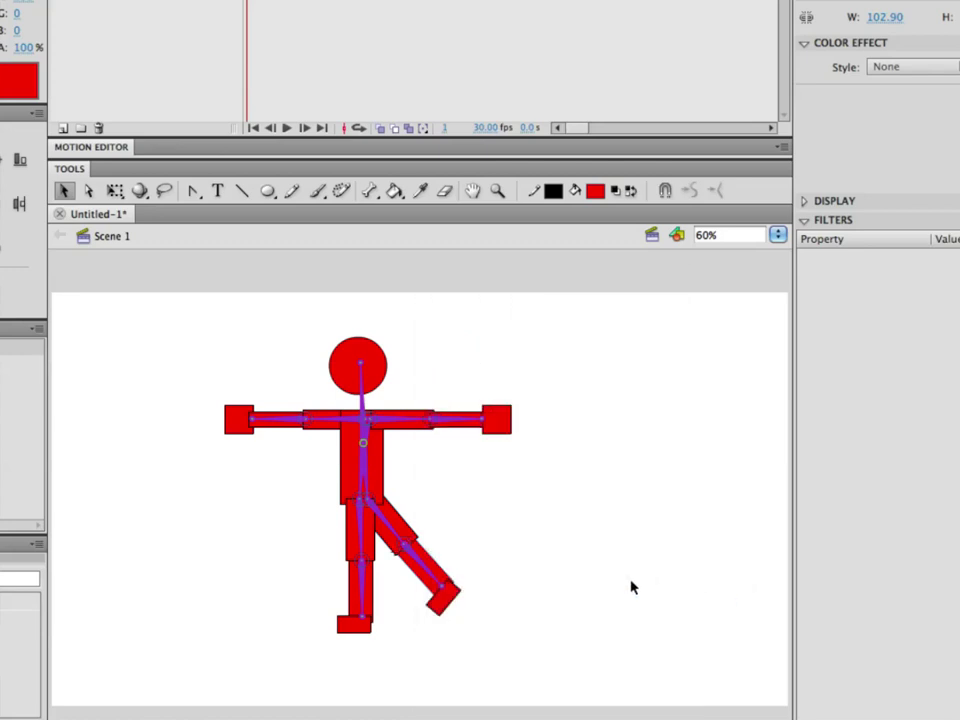
left_click(446, 601)
right_click(441, 601)
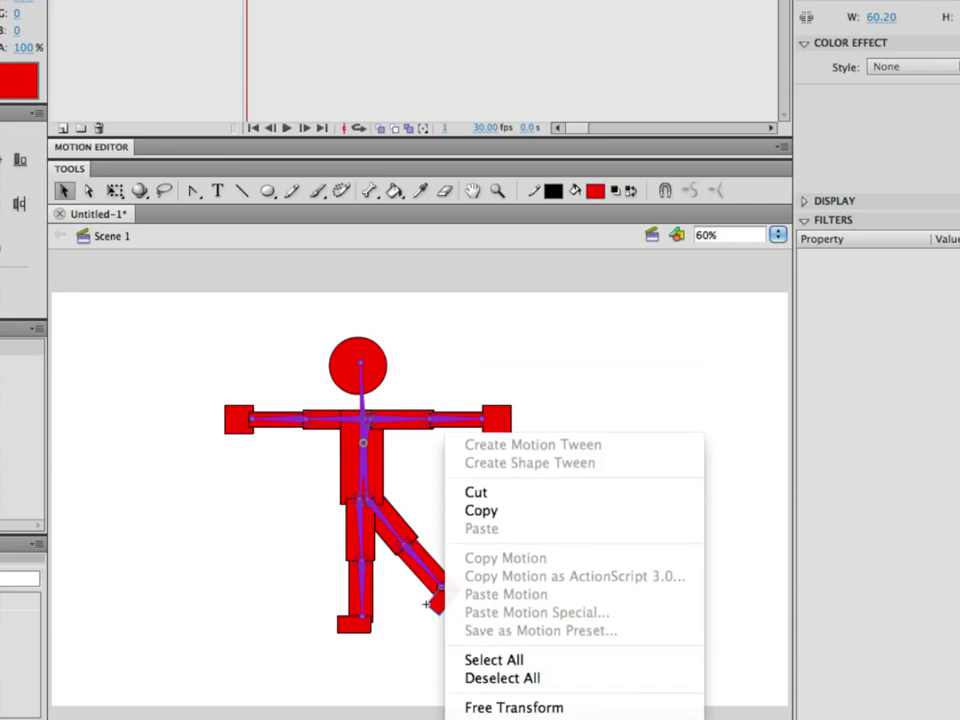
mouse_move(561, 435)
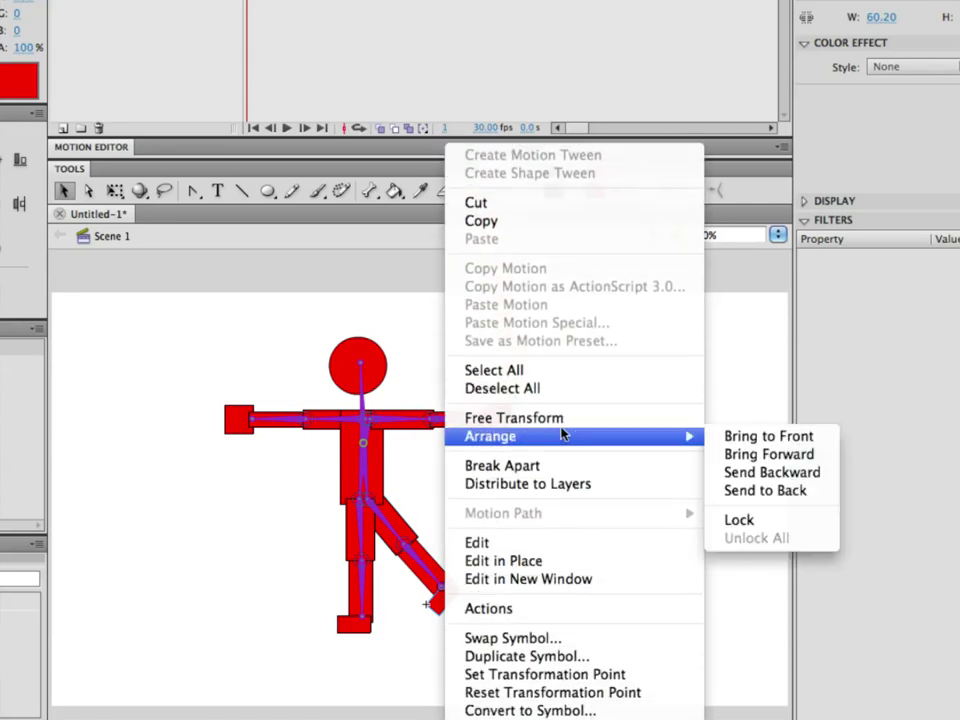
left_click(776, 478)
left_click(640, 595)
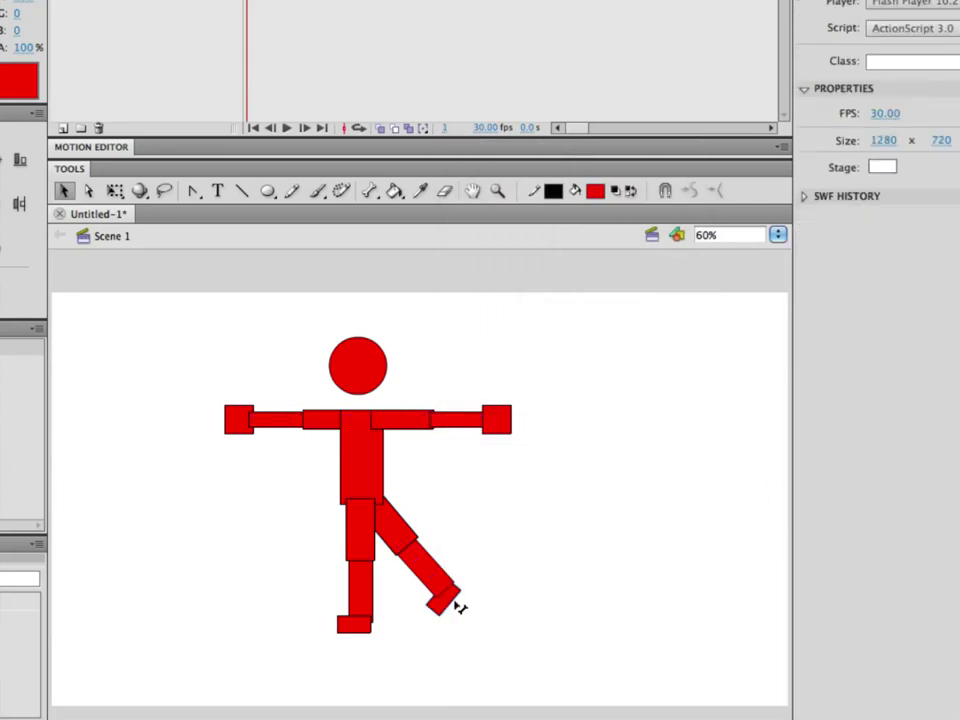
left_click(452, 604)
Pull the kicking leg back under the body and return the right arm to horizontal.
left_click_drag(452, 604, 432, 587)
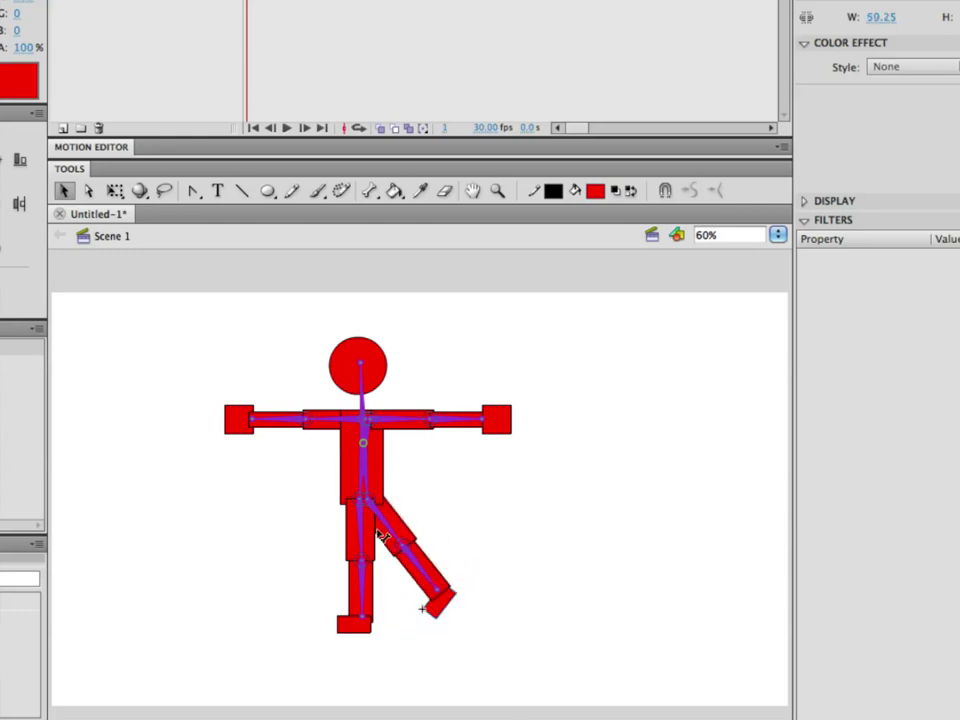
left_click_drag(497, 432, 480, 476)
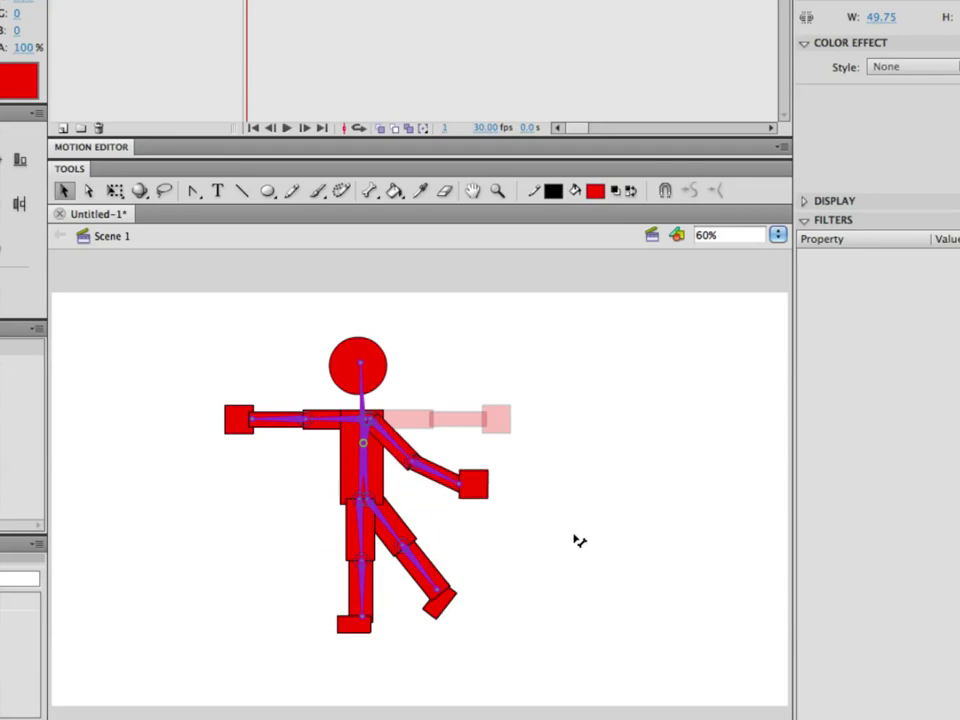
left_click_drag(623, 561, 521, 424)
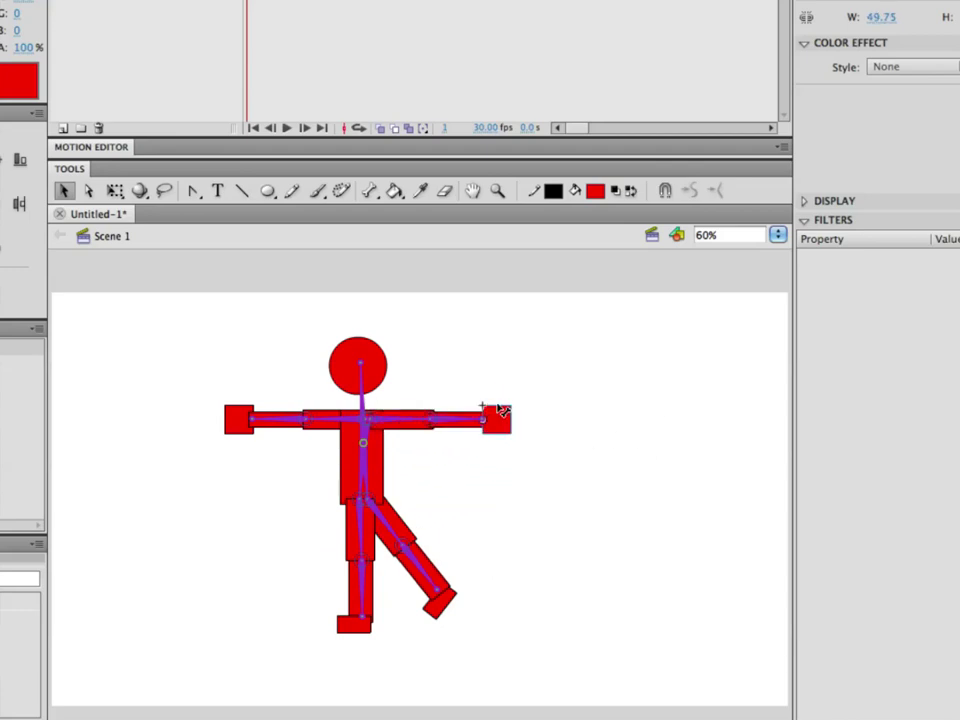
Bring the leg and a right-arm piece to the front of the stacking order.
right_click(400, 429)
mouse_move(503, 714)
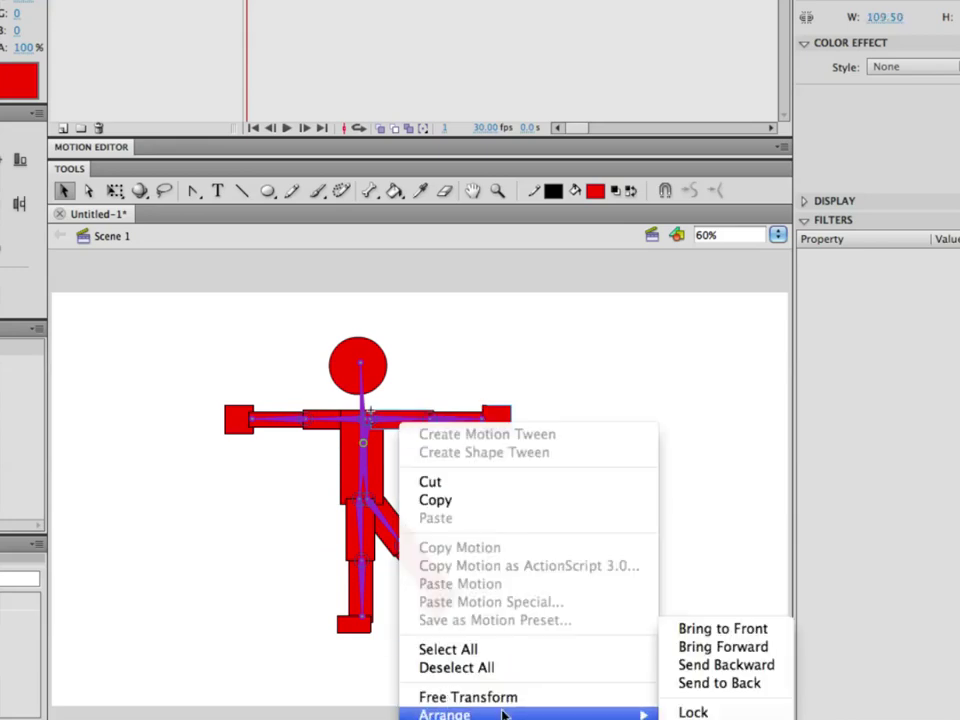
left_click(697, 634)
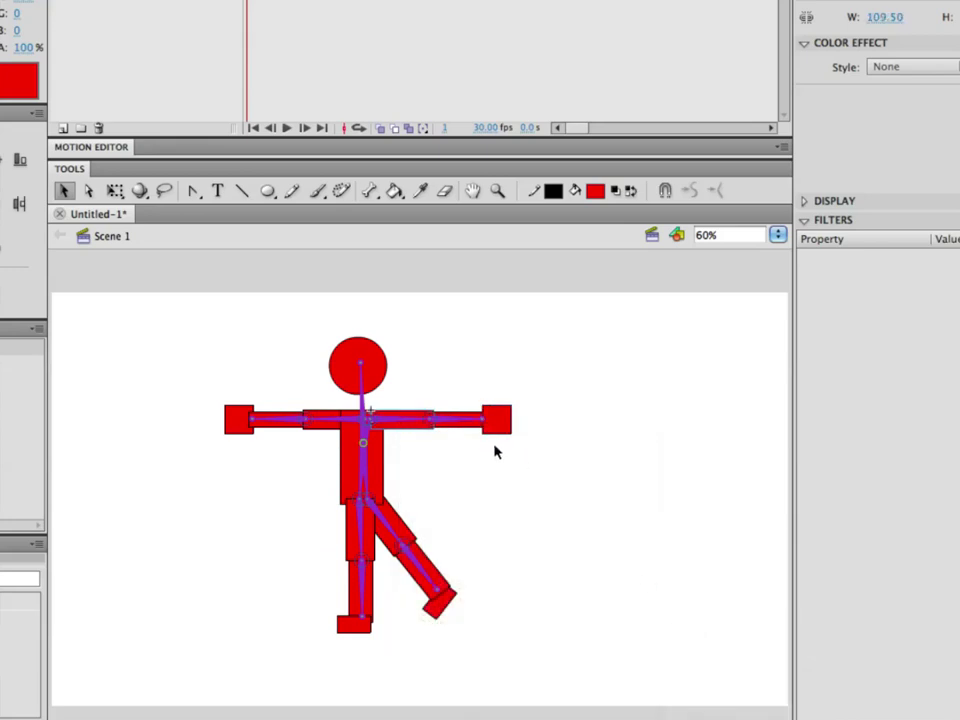
left_click(463, 427)
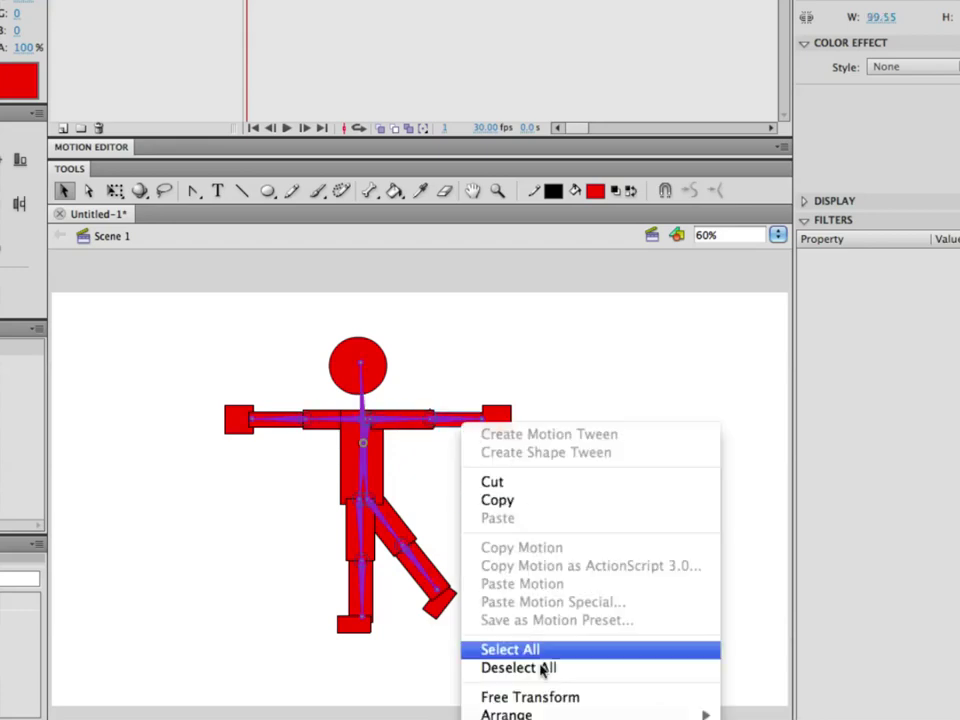
mouse_move(510, 713)
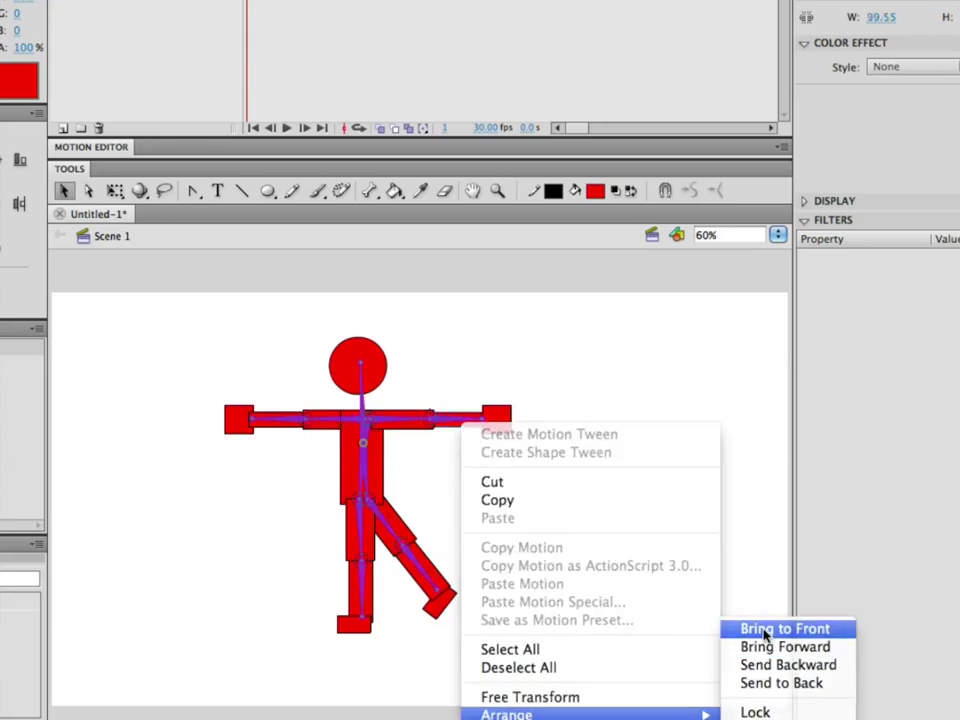
left_click(768, 630)
Bring the right hand square to the front and deselect it.
left_click(506, 420)
right_click(500, 425)
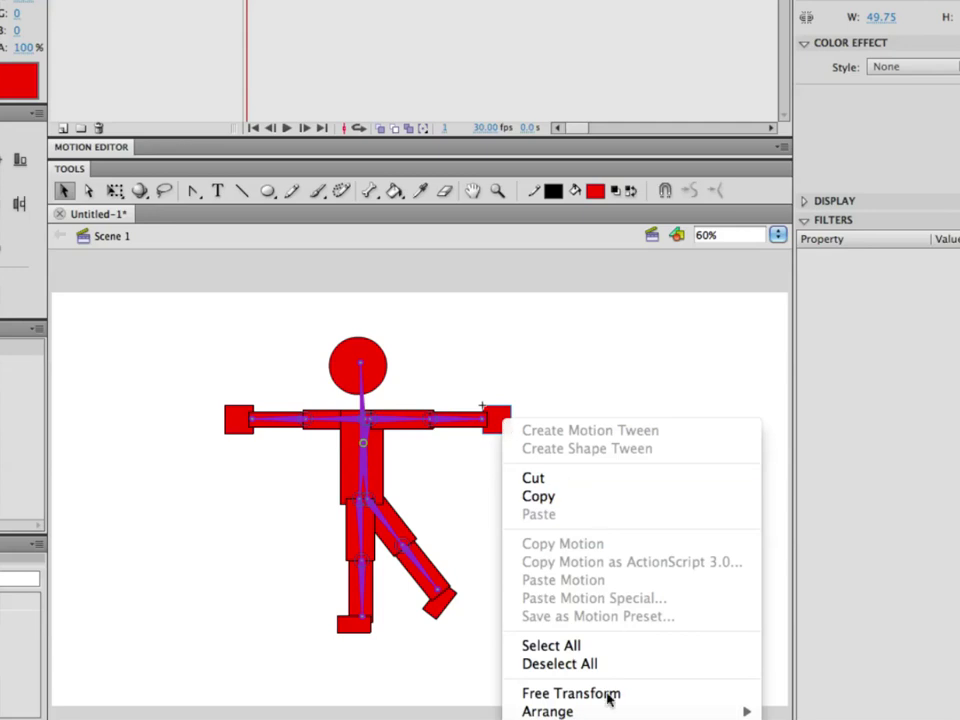
mouse_move(617, 544)
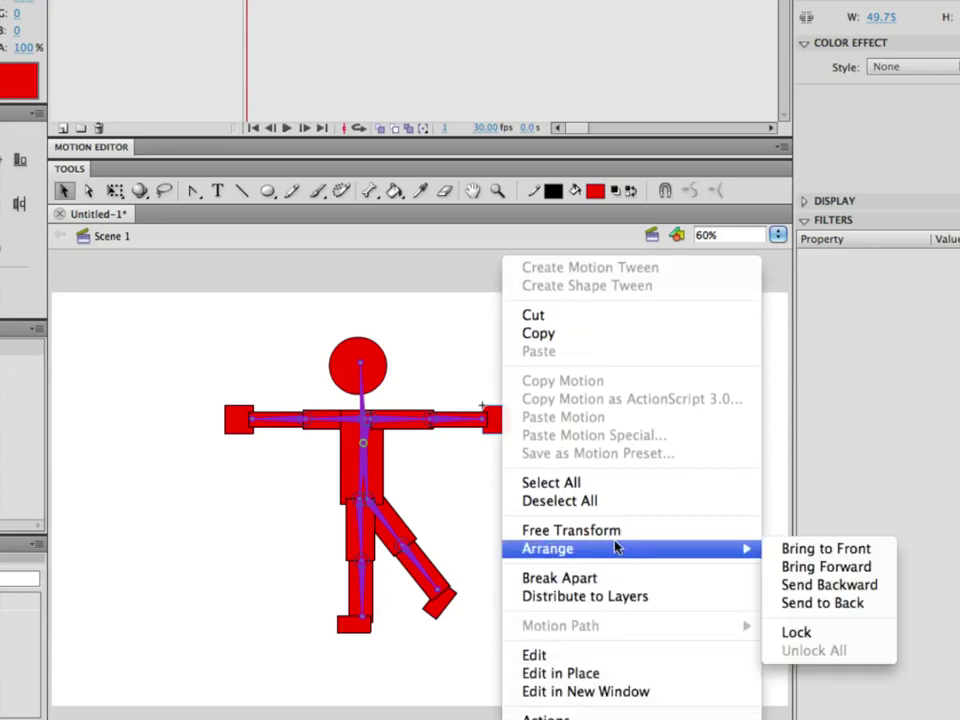
left_click(826, 548)
left_click(555, 431)
Drag the hands and feet to bend both arms at the elbows and legs into a stride.
left_click_drag(500, 437, 560, 418)
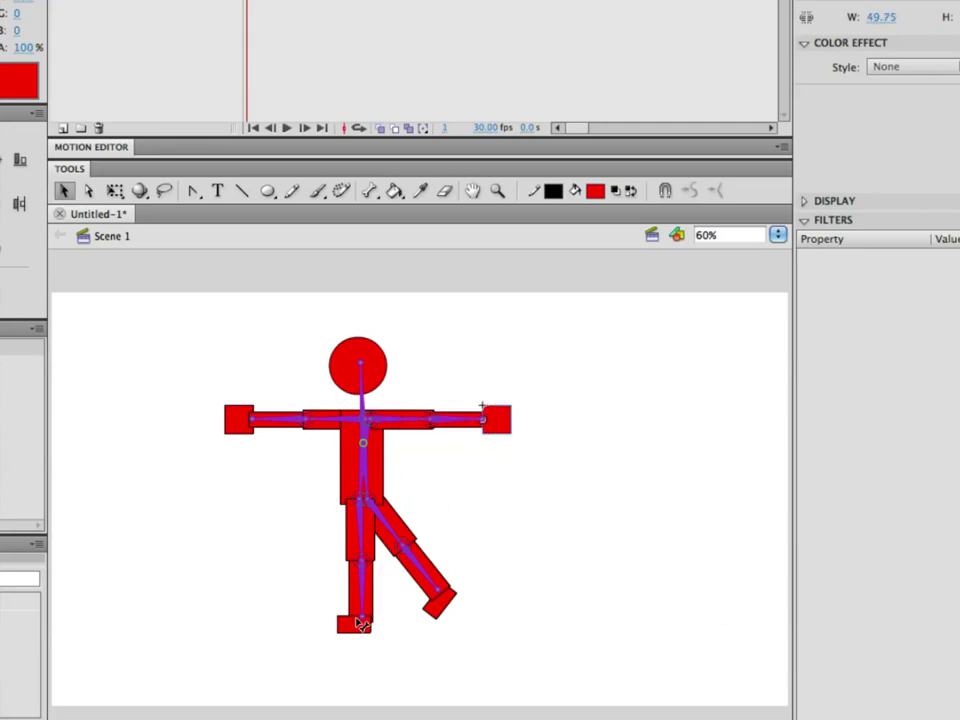
left_click_drag(249, 426, 268, 468)
left_click_drag(354, 622, 279, 426)
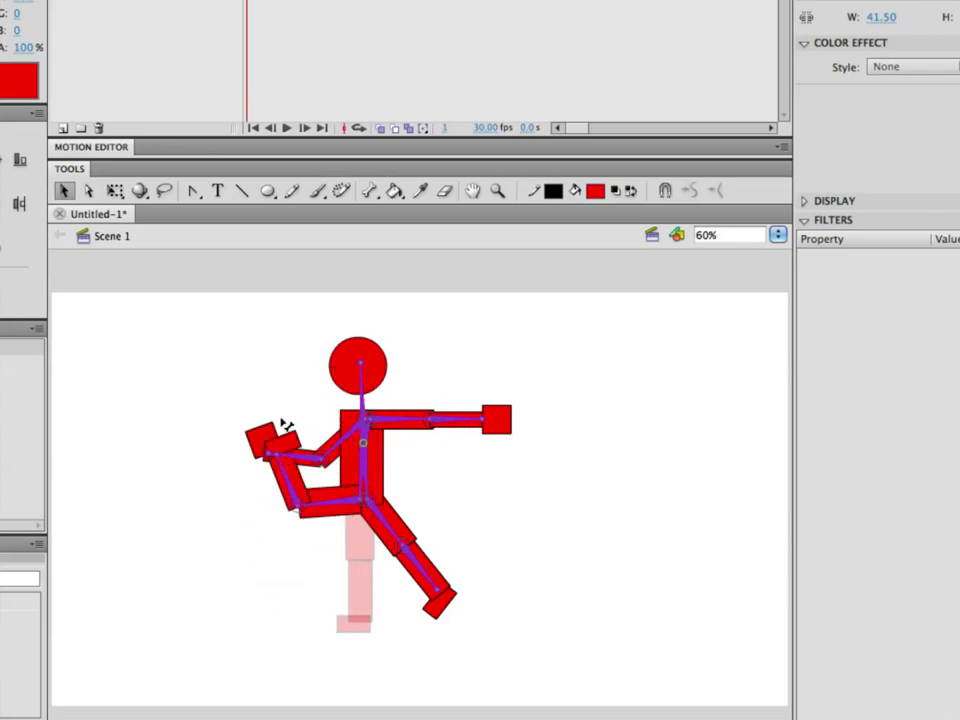
left_click_drag(237, 532, 329, 572)
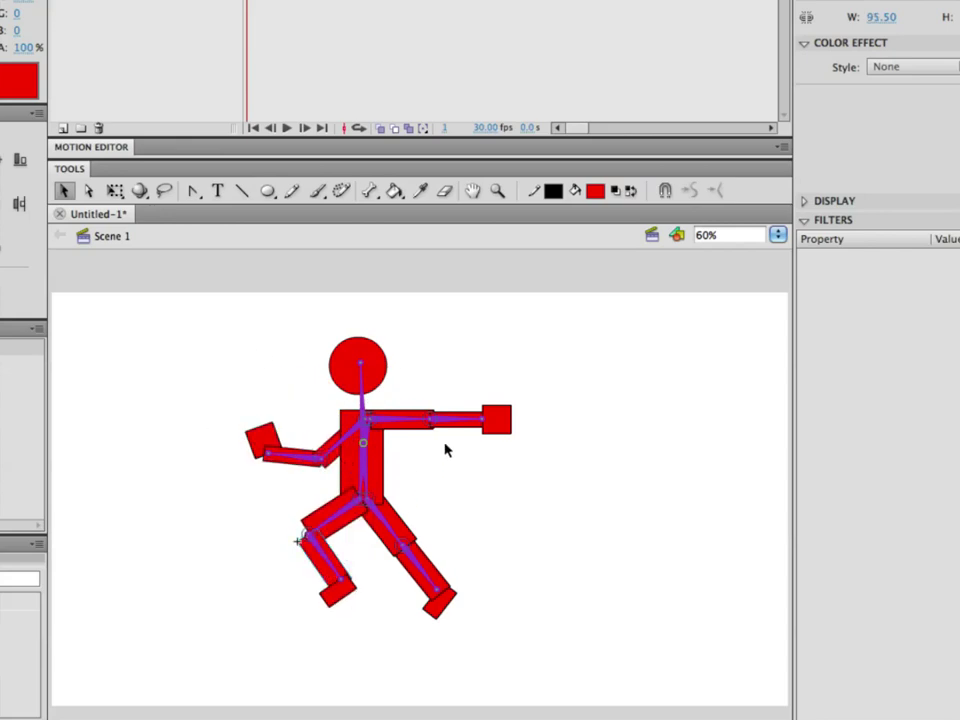
left_click_drag(506, 426, 452, 510)
left_click_drag(443, 600, 455, 572)
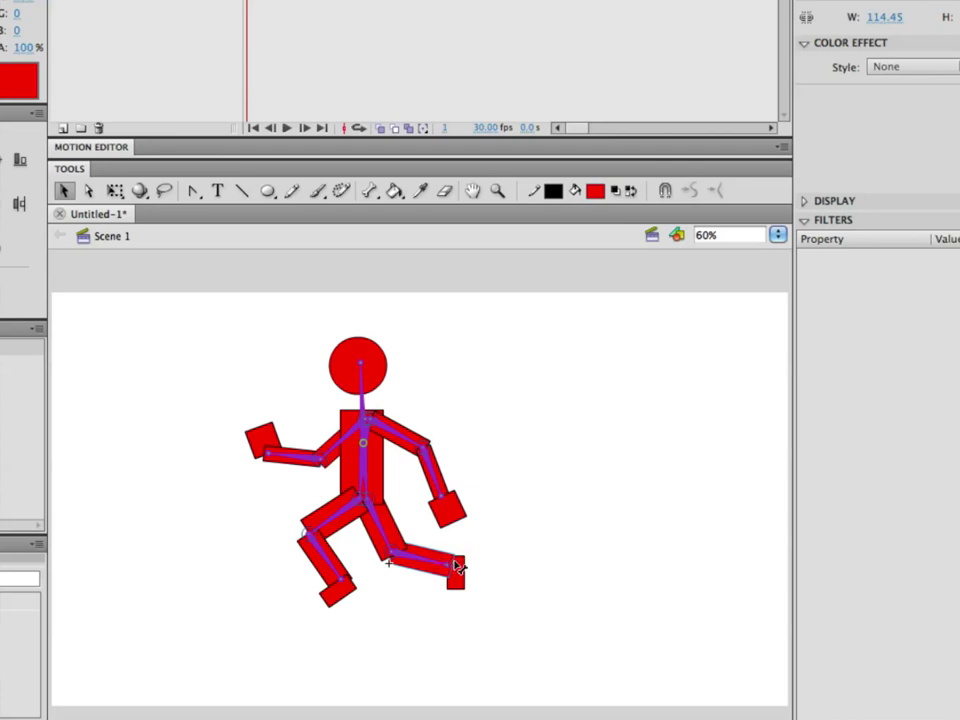
mouse_move(440, 561)
left_mouse_down()
mouse_move(408, 545)
mouse_move(436, 568)
mouse_move(420, 535)
mouse_move(428, 568)
mouse_move(435, 555)
left_mouse_up()
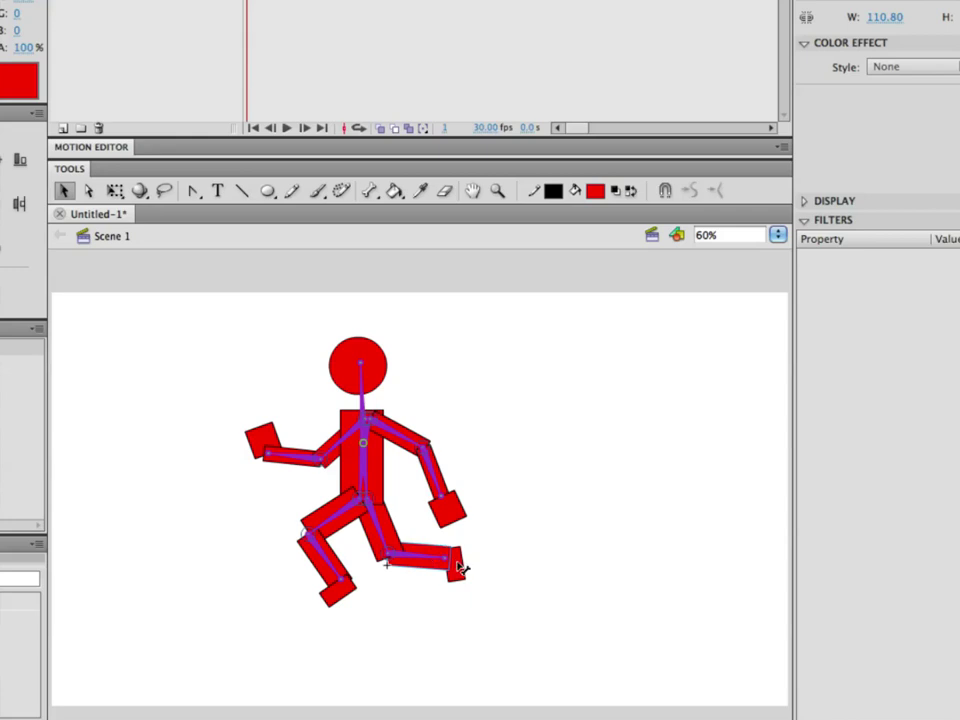
mouse_move(467, 566)
left_mouse_down()
mouse_move(453, 574)
mouse_move(470, 578)
left_mouse_up()
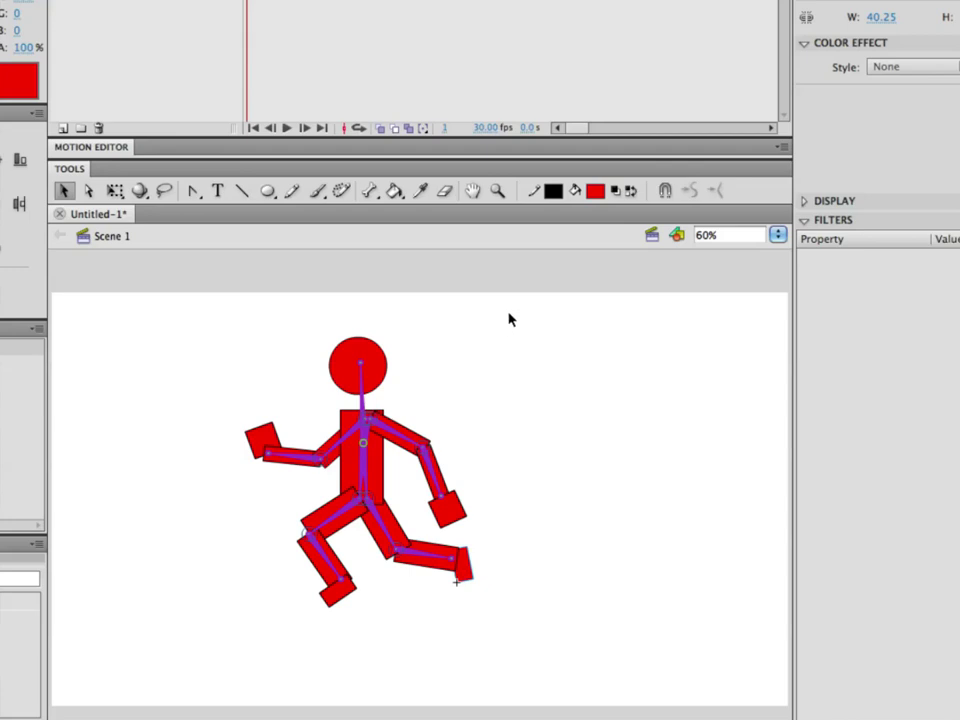
Try drawing with the Oval tool and dismiss the armature-layer drawing warning.
left_click(267, 191)
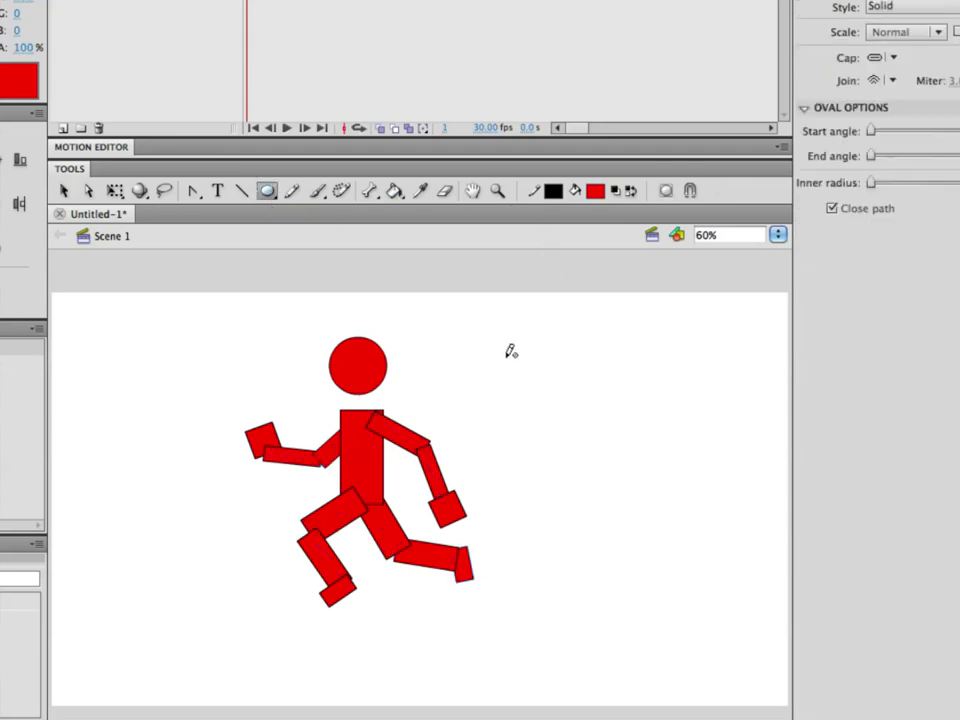
left_click(534, 484)
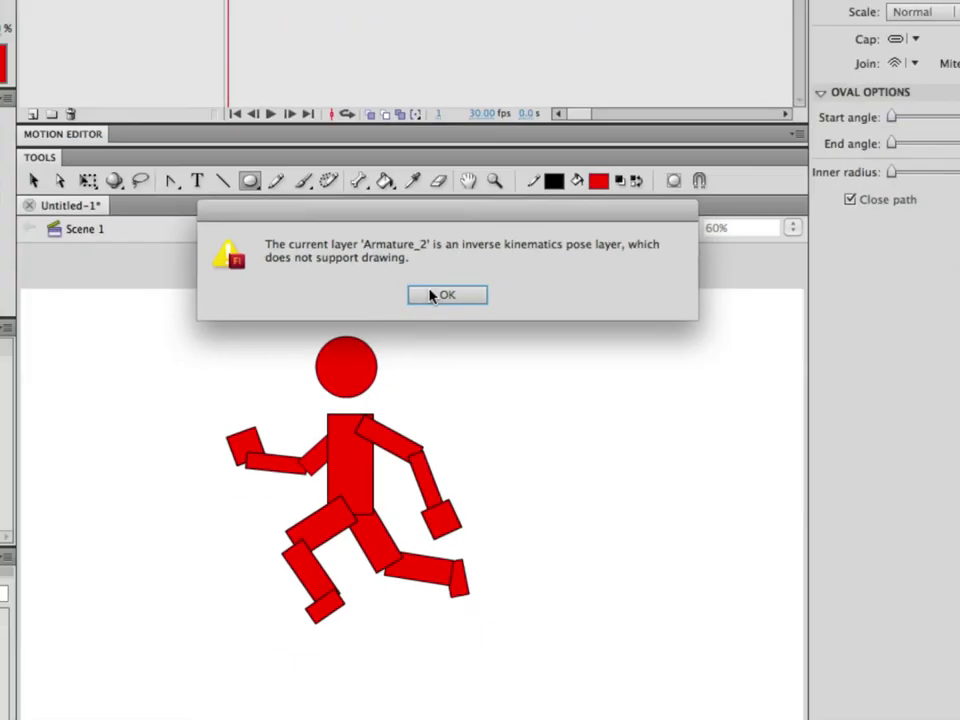
left_click(450, 300)
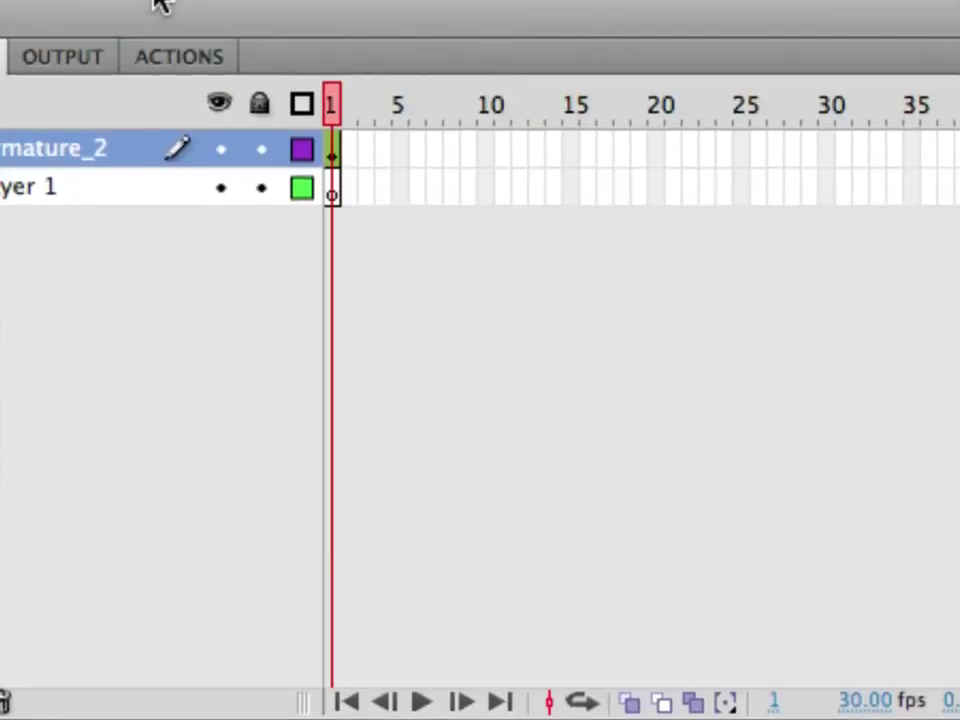
Draw a small red circle on Layer 1 beside the figure and select it.
left_click(99, 190)
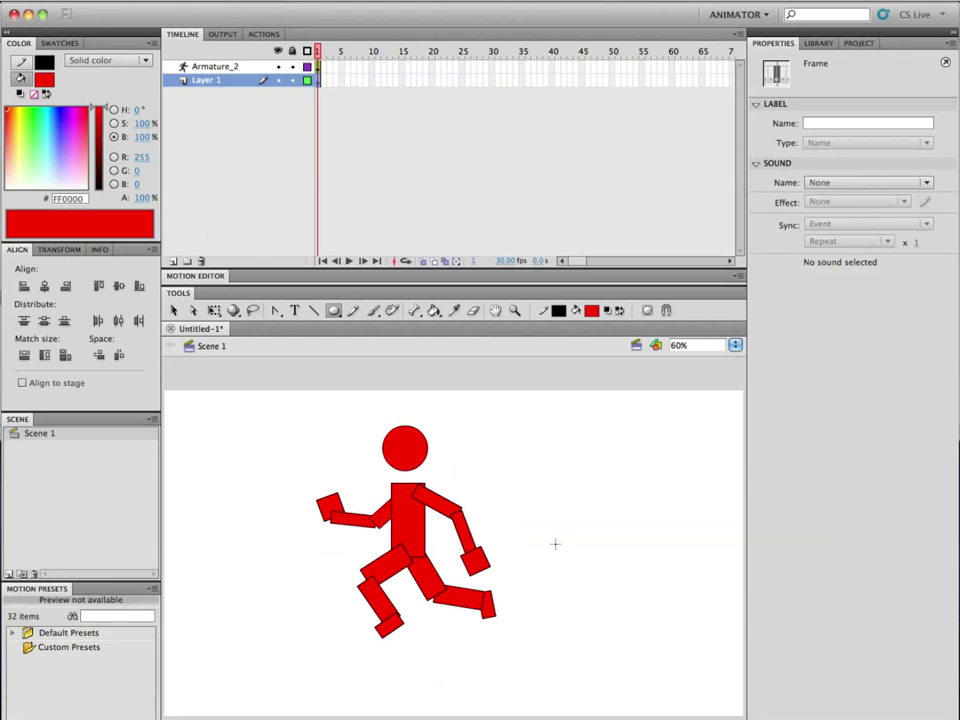
mouse_move(555, 544)
left_mouse_down()
mouse_move(591, 574)
mouse_move(583, 576)
left_mouse_up()
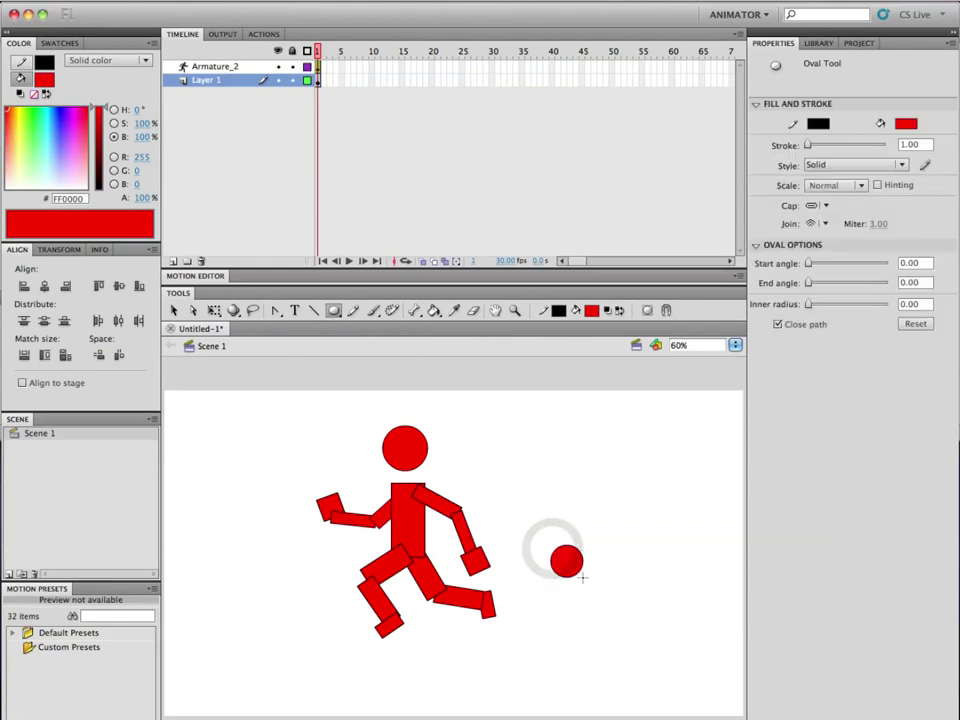
key("v")
left_click_drag(540, 540, 604, 598)
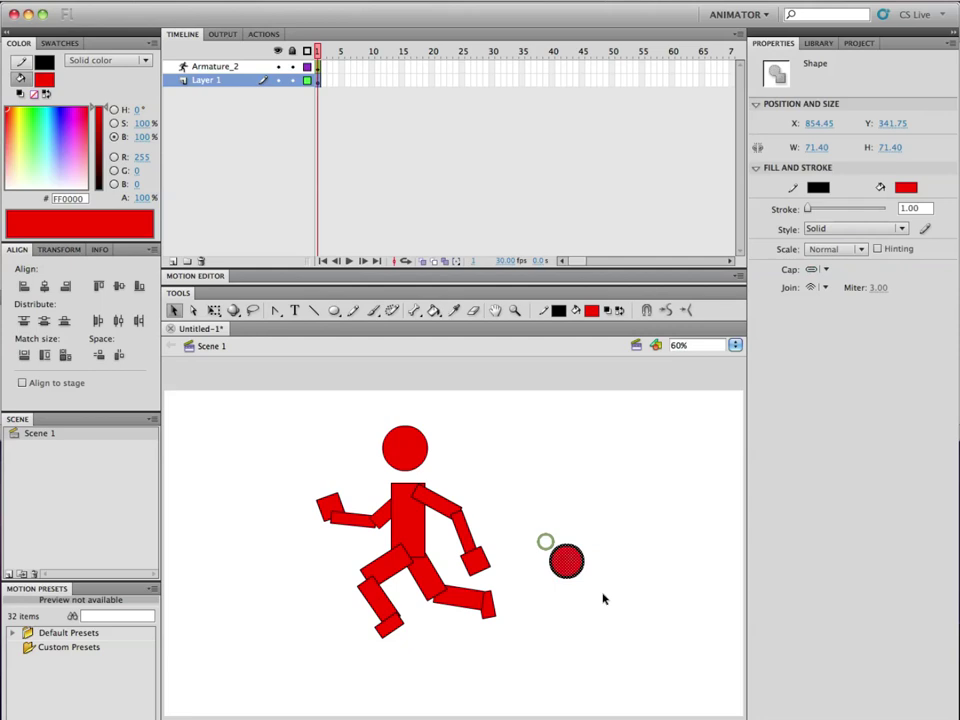
Convert the circle into a movie clip symbol named helperObject.
right_click(568, 560)
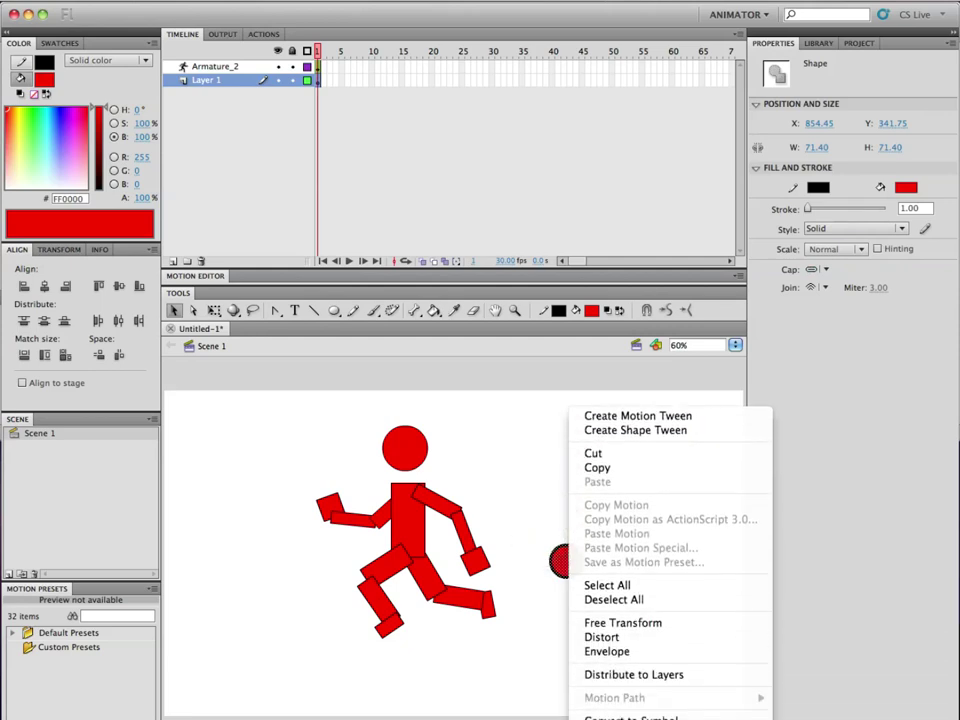
left_click(640, 716)
type("b")
type("elperObject")
key("Return")
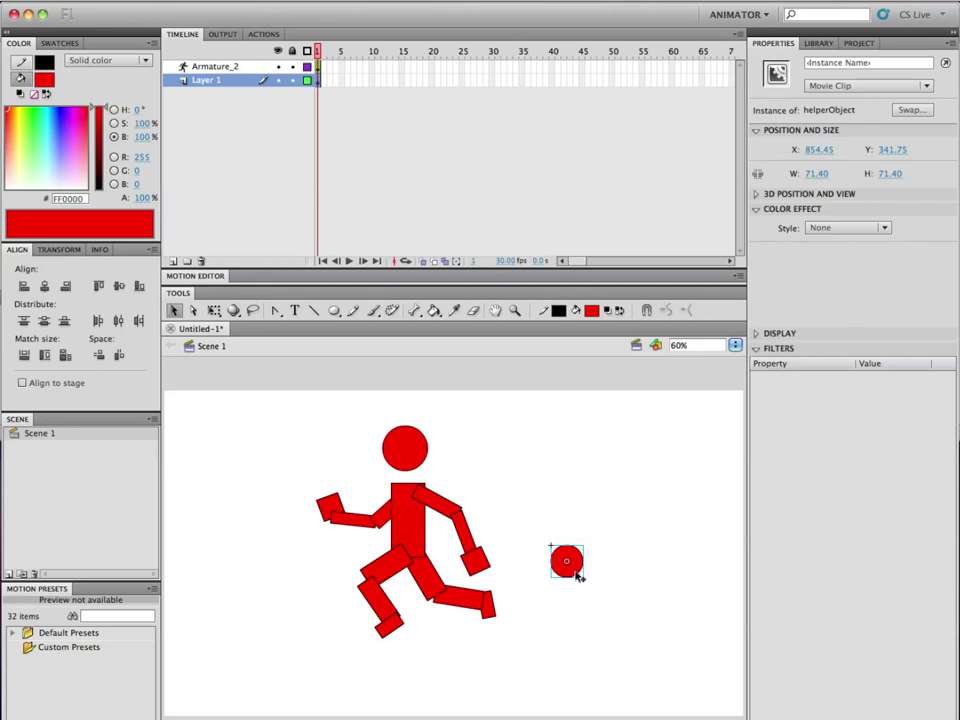
Alt-drag helperObject copies left, above the head, below the rear foot and by the front hand and foot.
left_click_drag(575, 575, 266, 484)
left_click_drag(581, 570, 406, 378)
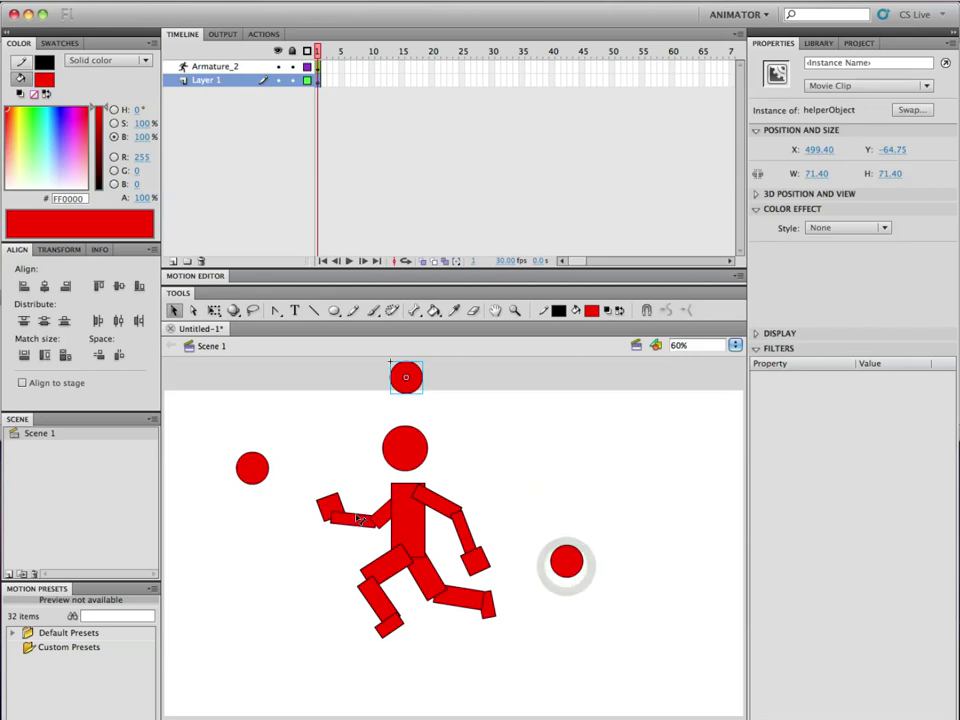
left_click_drag(255, 472, 322, 661)
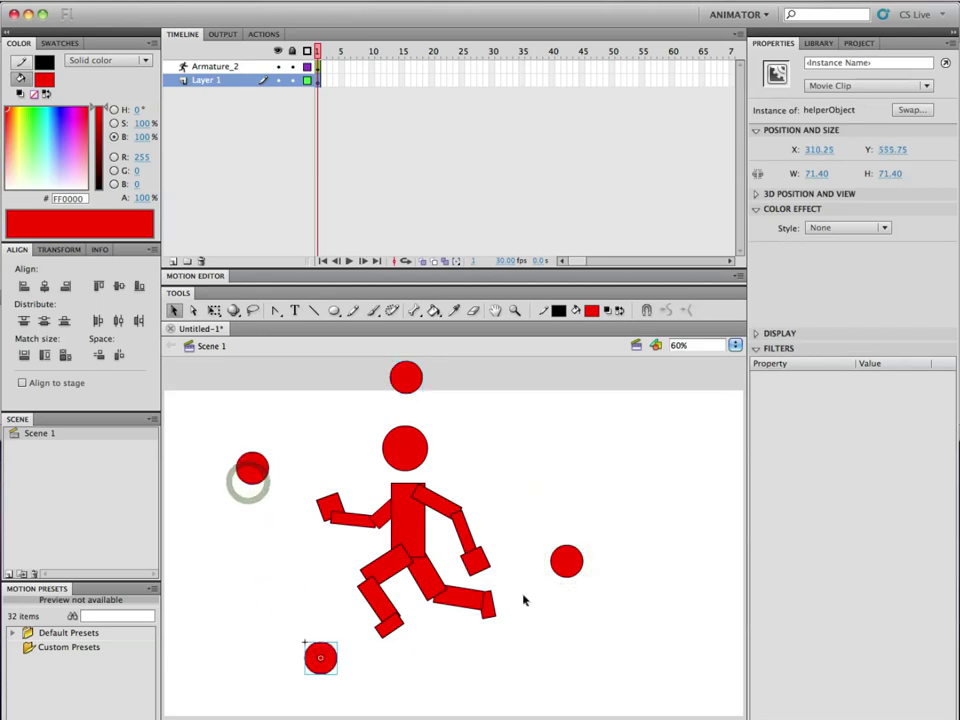
left_click_drag(563, 570, 499, 667)
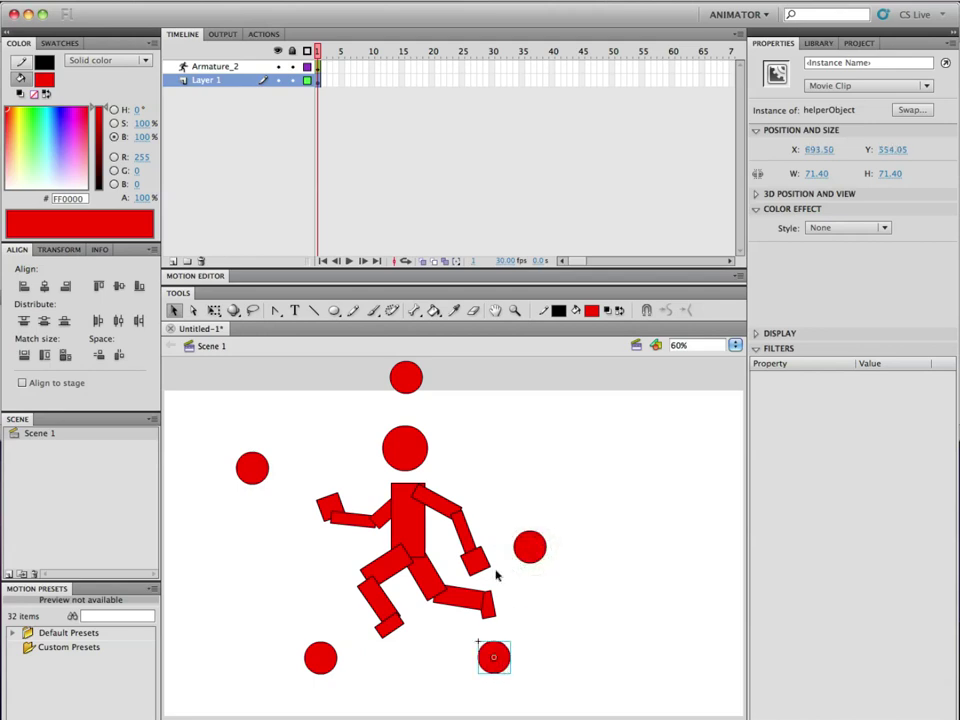
left_click(478, 612)
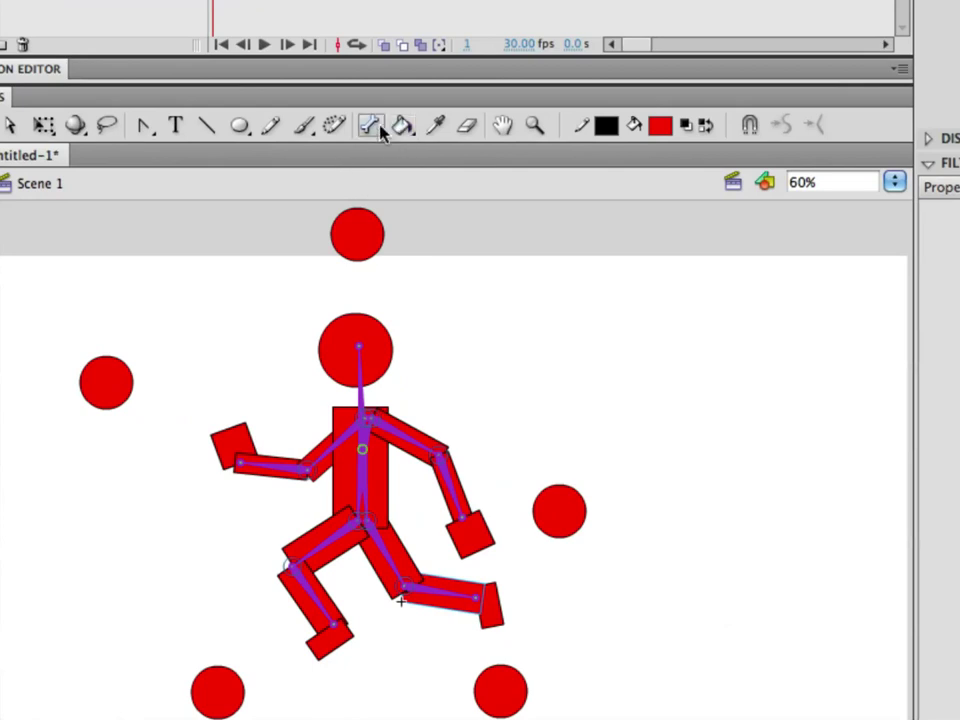
Try boning the front leg to the lower helper ball while zoomed in, then undo it.
left_click(378, 128)
left_click_drag(482, 602, 499, 681)
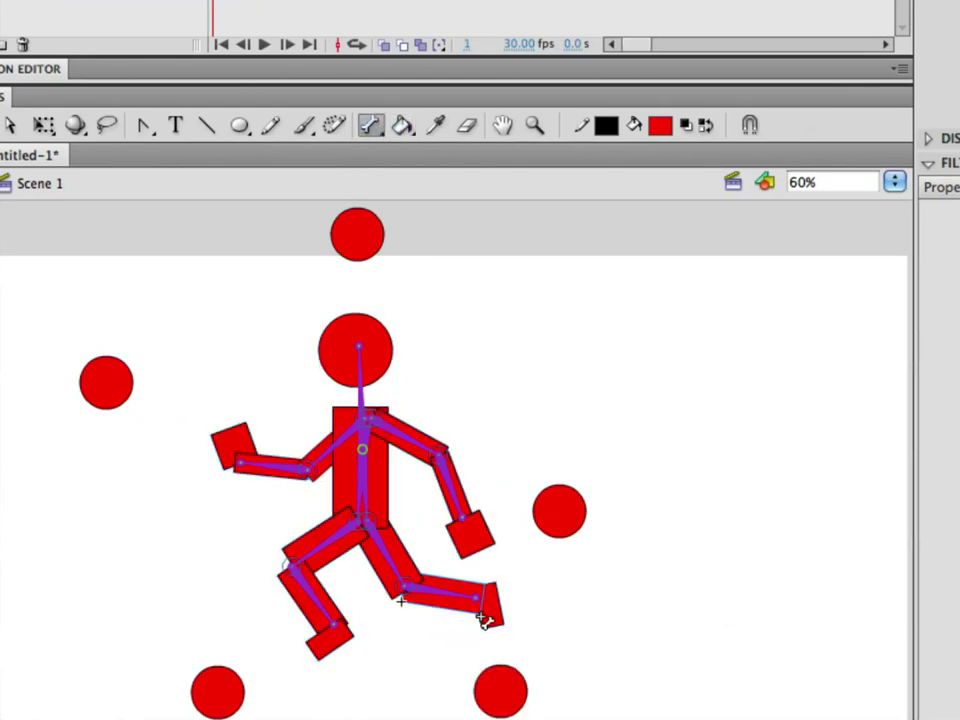
left_click_drag(488, 617, 489, 668)
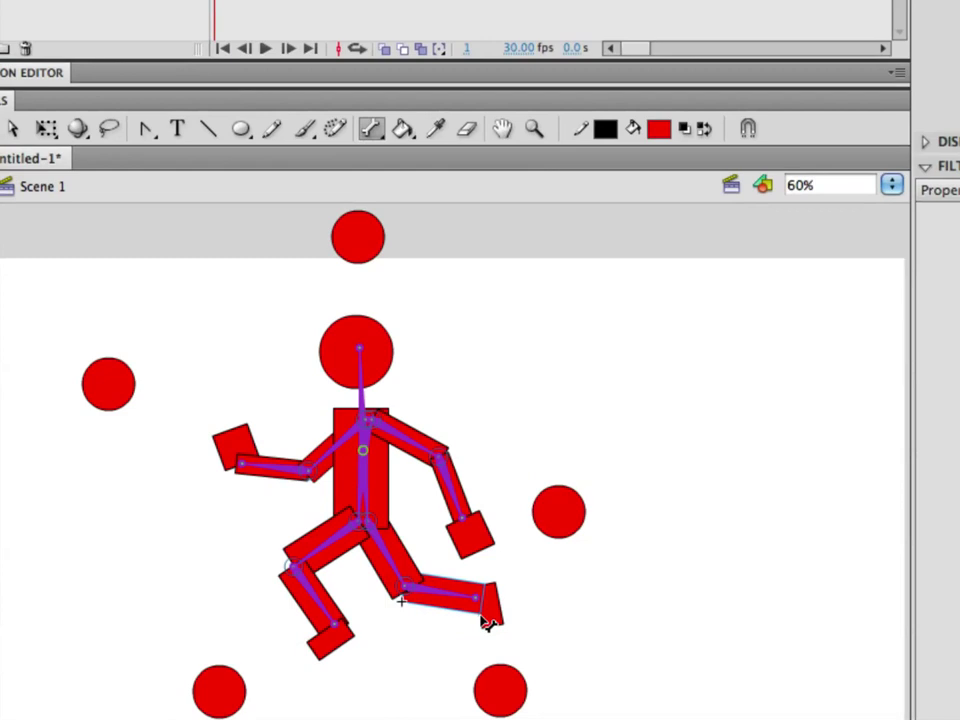
key("ctrl+equal")
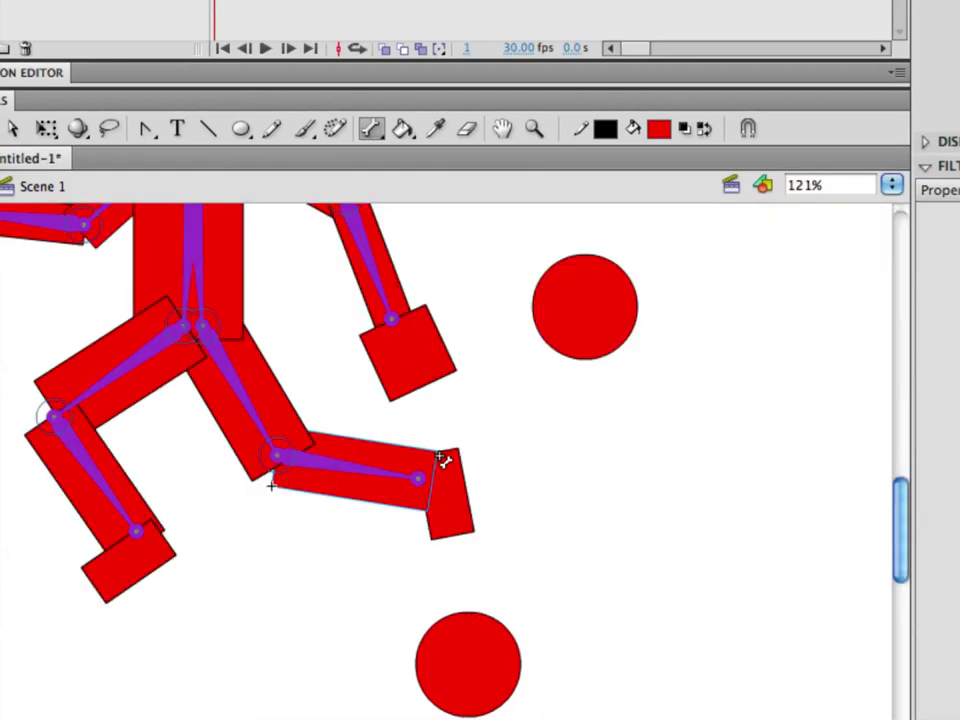
left_click_drag(435, 521, 466, 643)
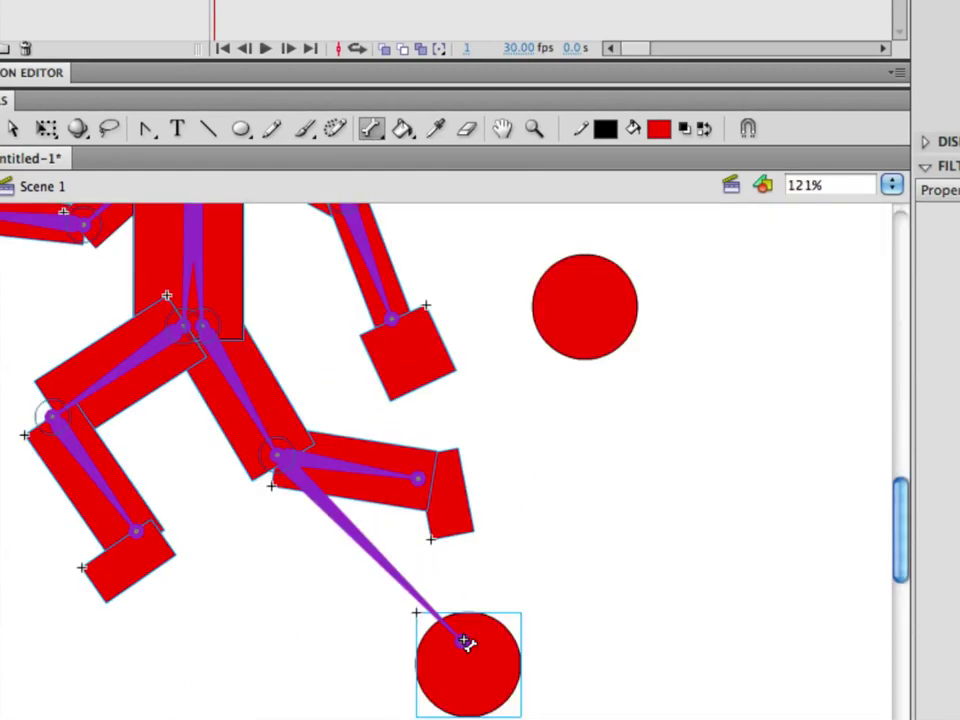
key("ctrl+z")
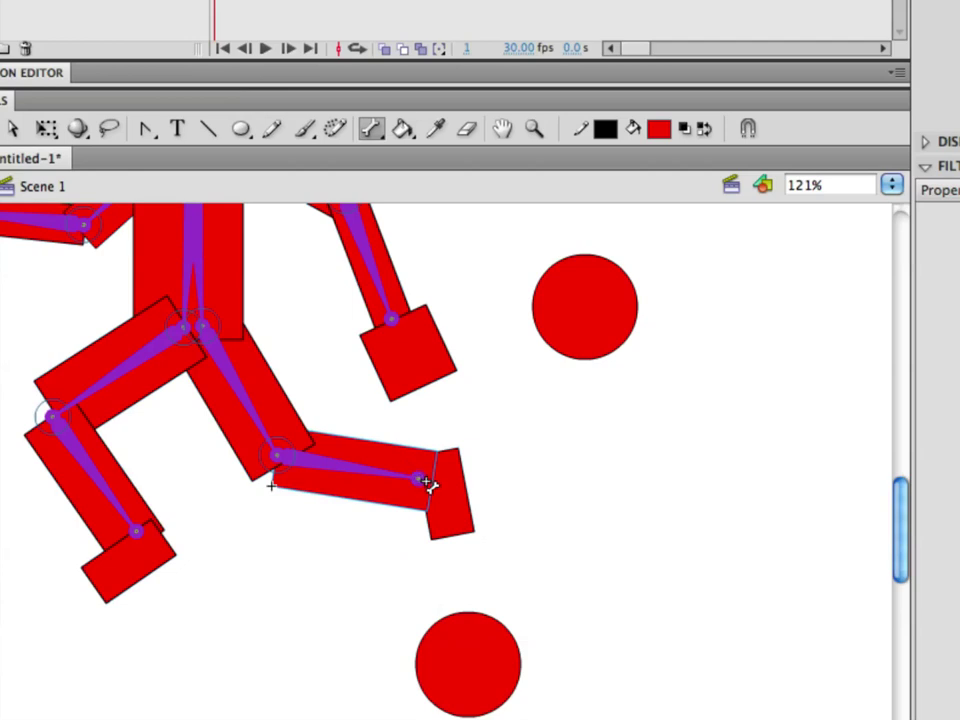
Move the front foot piece off the shin's end and re-pose the lower leg.
key("q")
left_click(428, 484)
left_click(493, 514)
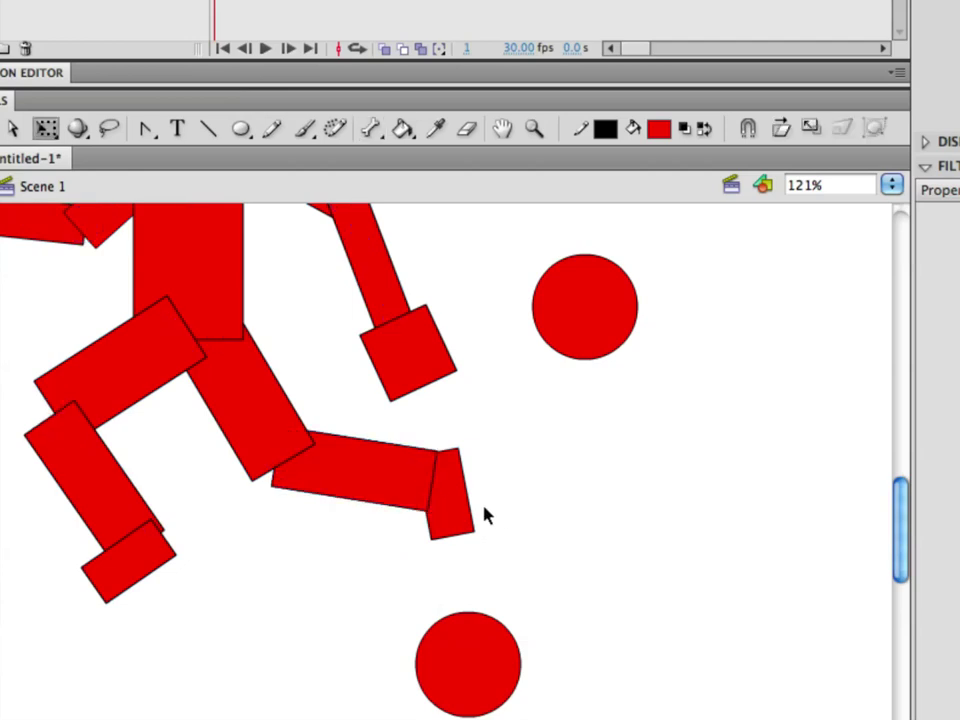
left_click(459, 504)
left_click_drag(461, 513, 508, 512)
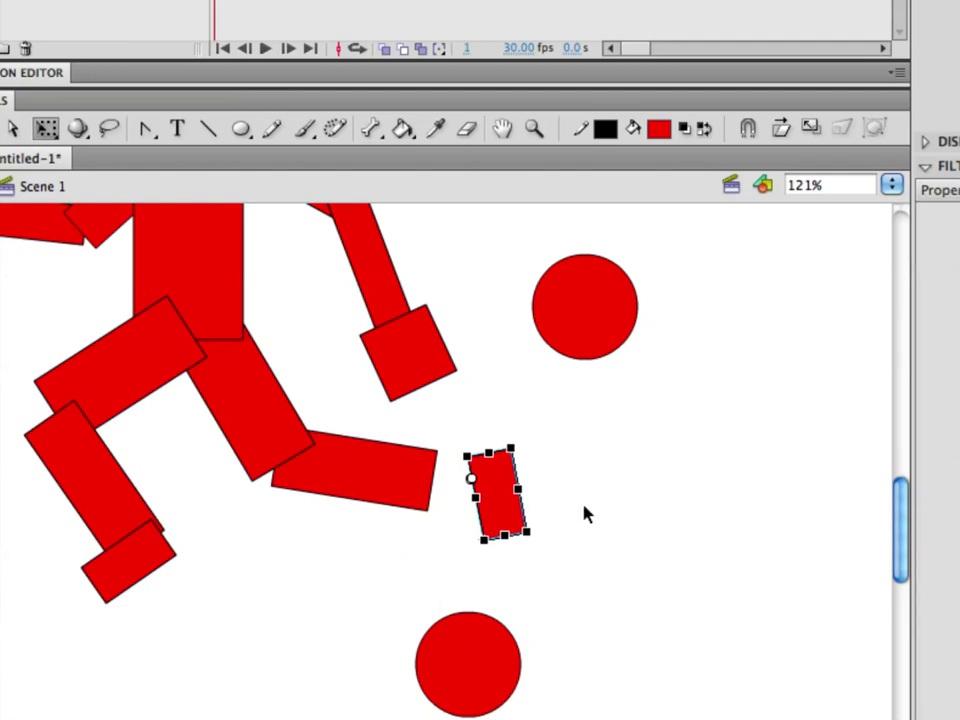
key("v")
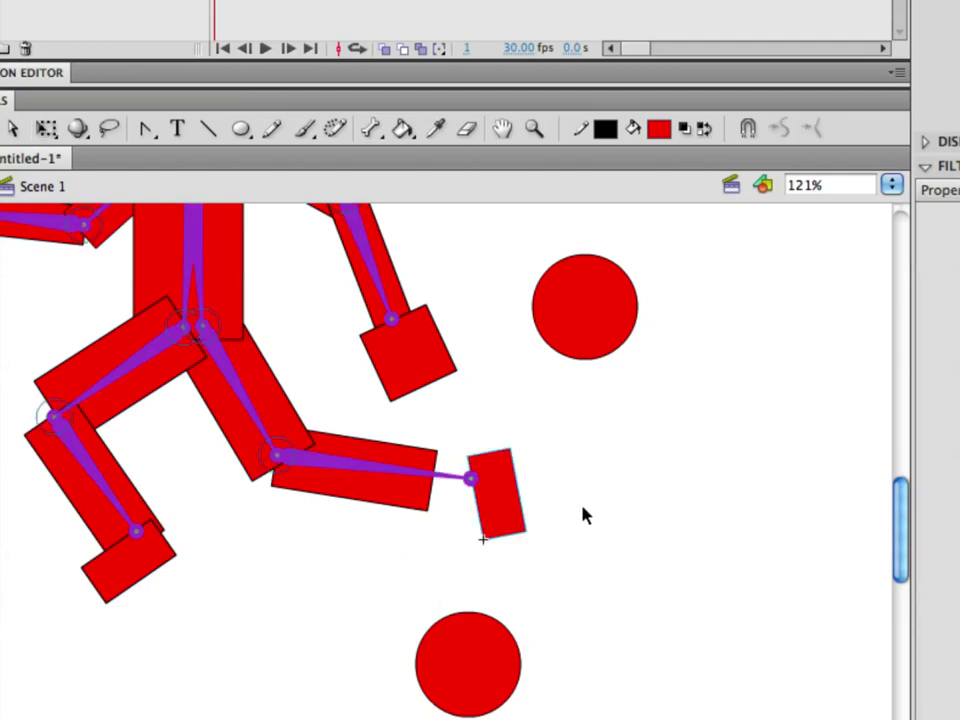
mouse_move(473, 481)
left_mouse_down()
mouse_move(476, 604)
mouse_move(457, 487)
left_mouse_up()
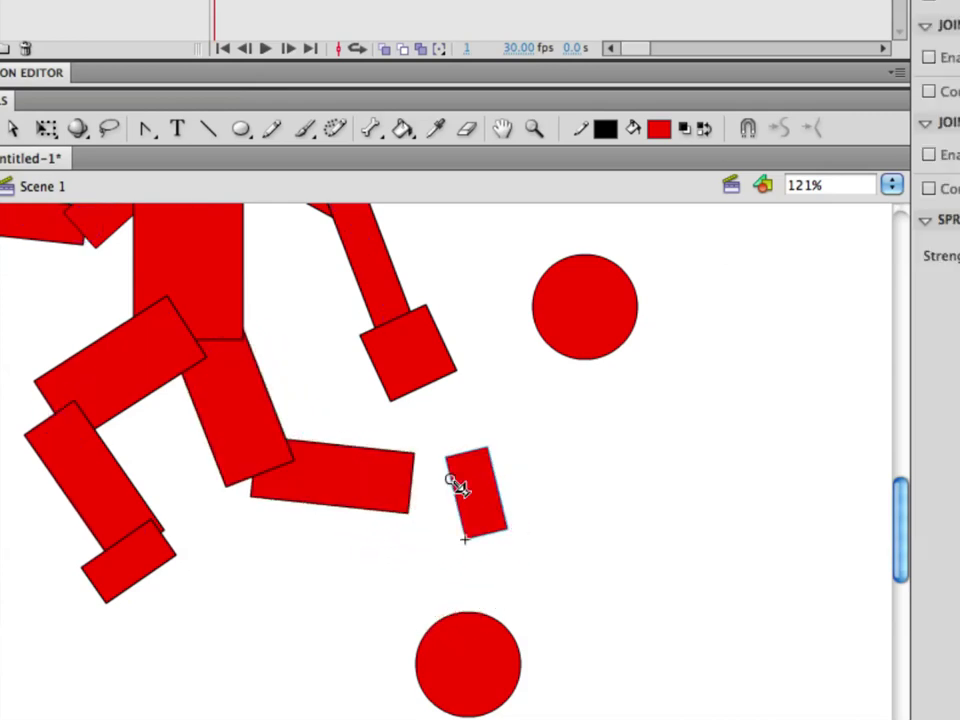
Draw bones from both foot joints and the right hand joint to their helper circles.
left_click(373, 132)
left_click_drag(454, 480, 467, 662)
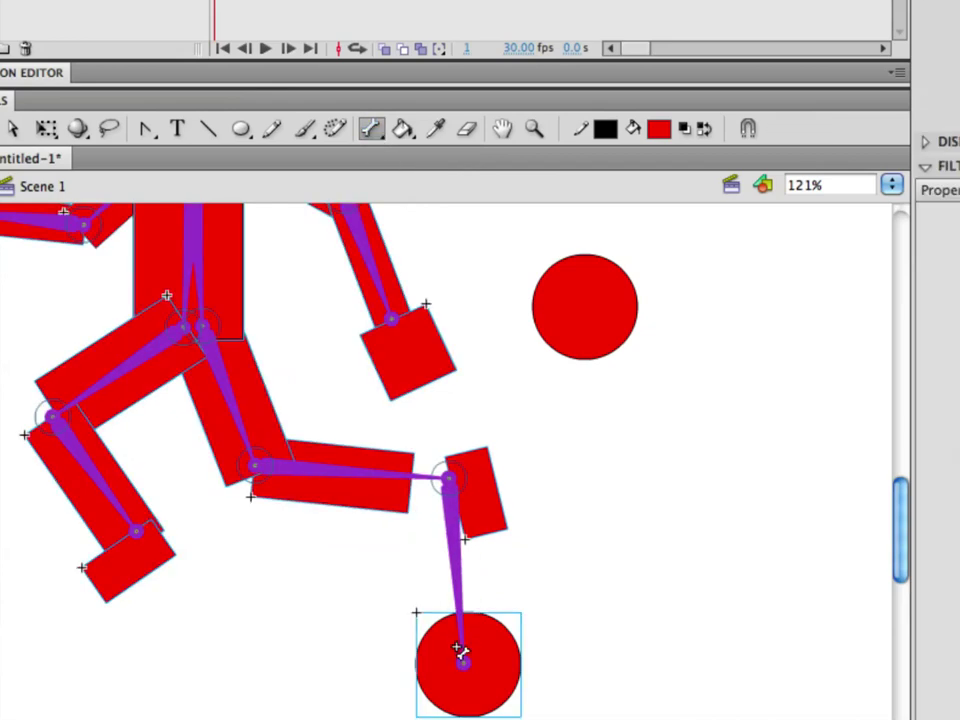
left_click_drag(300, 620, 577, 562)
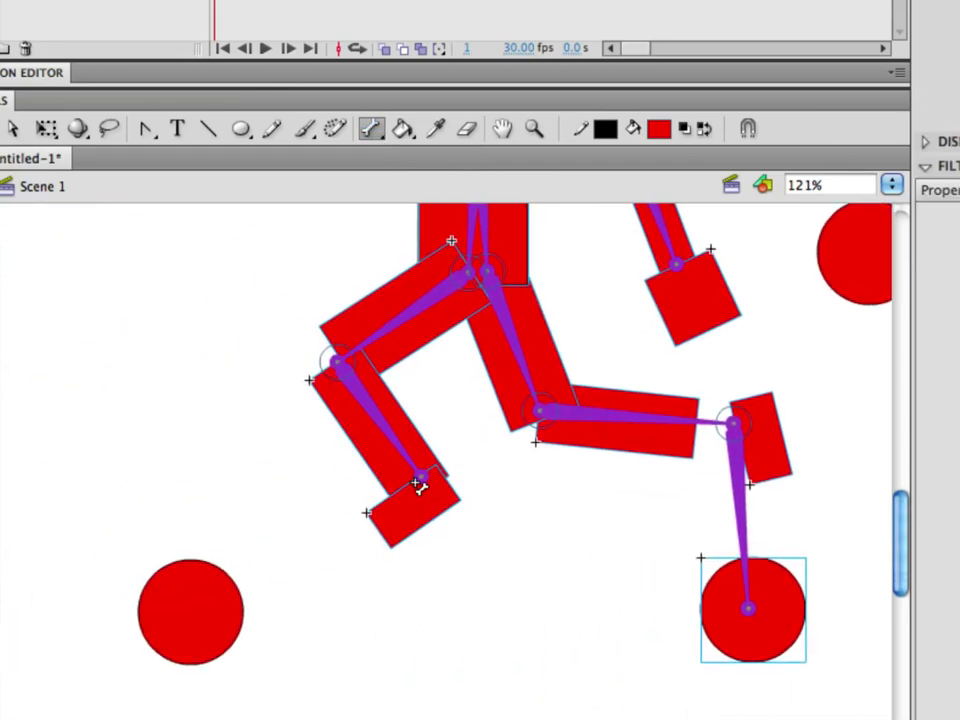
left_click_drag(420, 478, 194, 612)
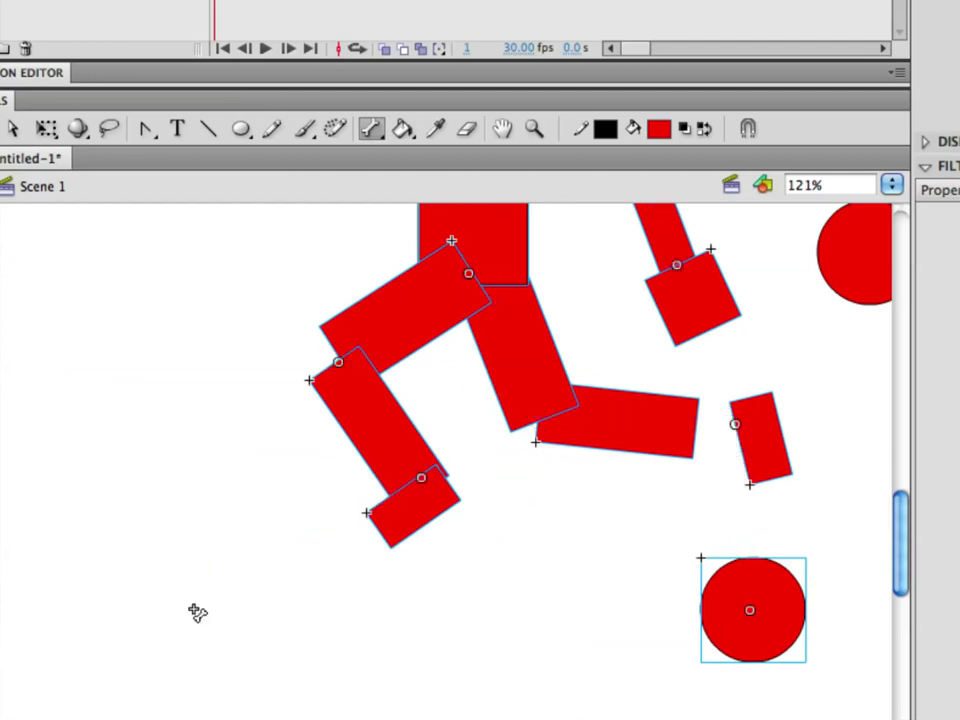
left_click_drag(596, 523, 399, 624)
left_click_drag(481, 372, 671, 373)
Move the spare circle up beside the left hand, undoing a trial bone to it.
left_click_drag(244, 361, 545, 430)
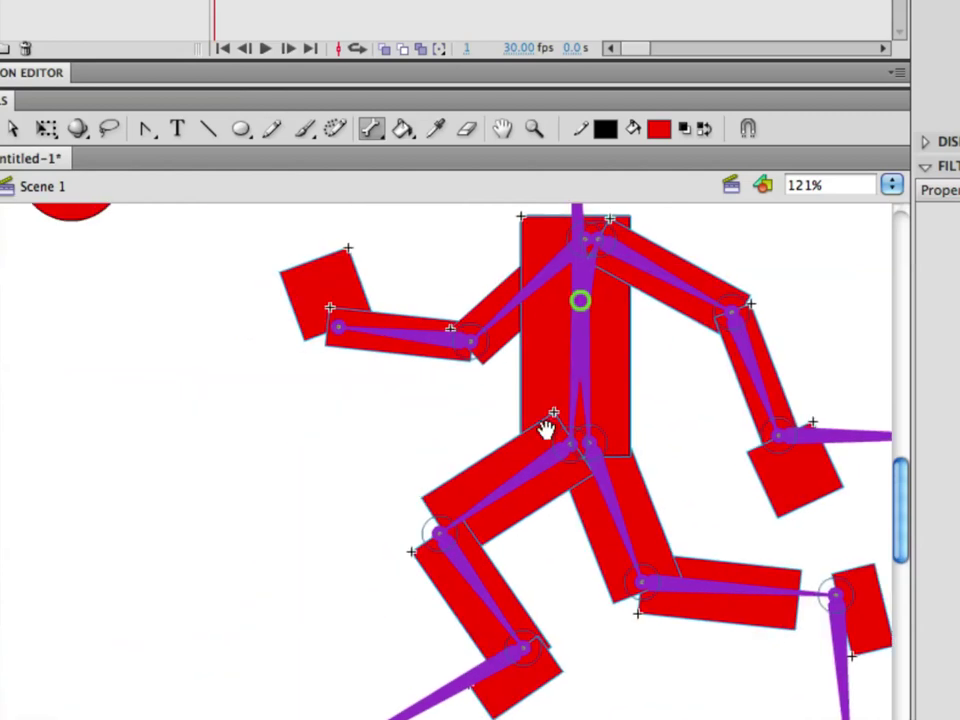
scroll(545, 430, "up", 5)
scroll(545, 430, "left", 3)
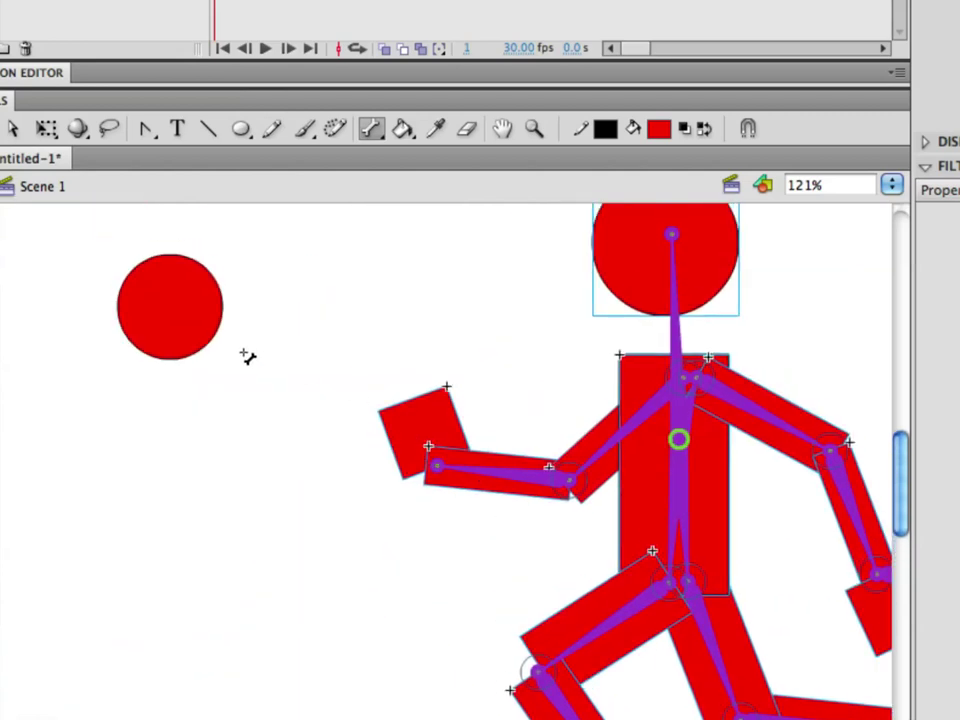
key("v")
left_click_drag(182, 321, 363, 304)
left_click(437, 447)
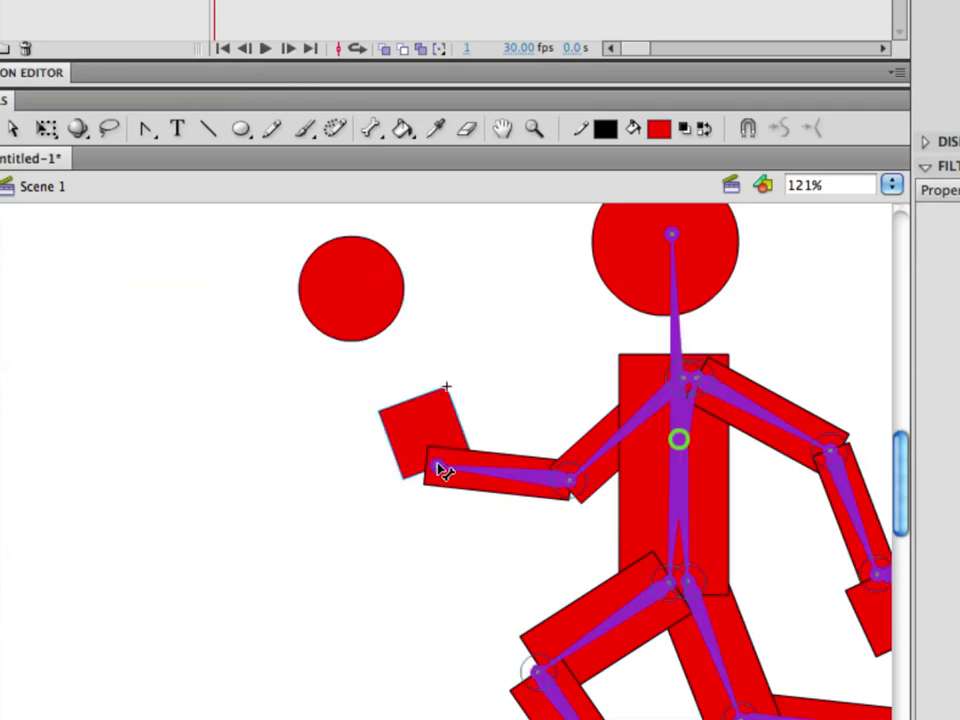
key("x")
left_click_drag(439, 466, 358, 329)
key("ctrl+z")
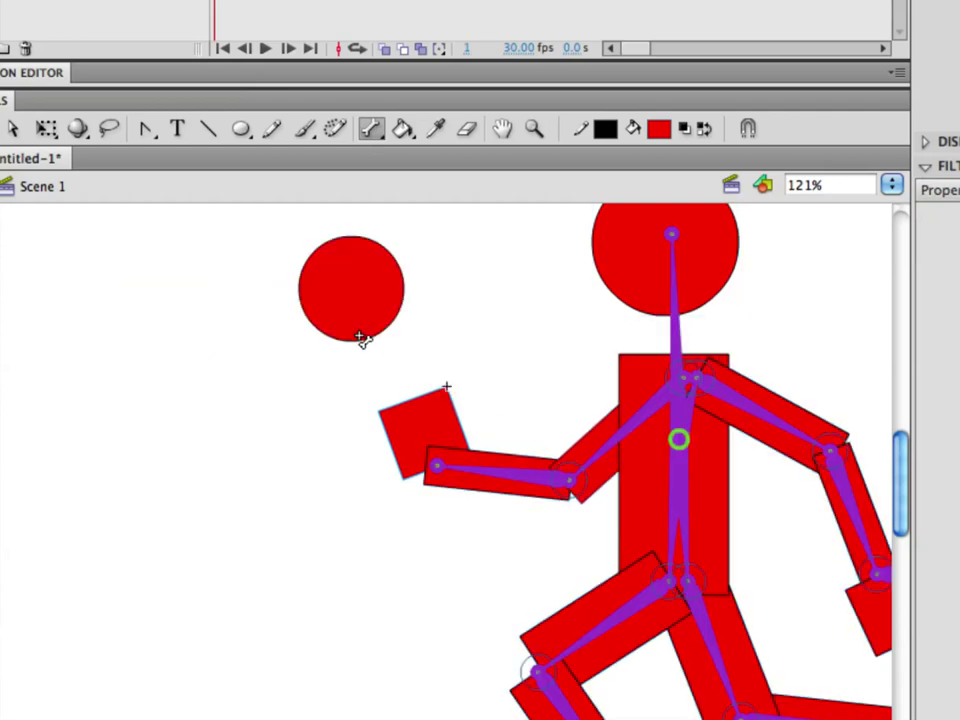
Bring the left hand piece forward in the stacking order.
key("q")
right_click(421, 434)
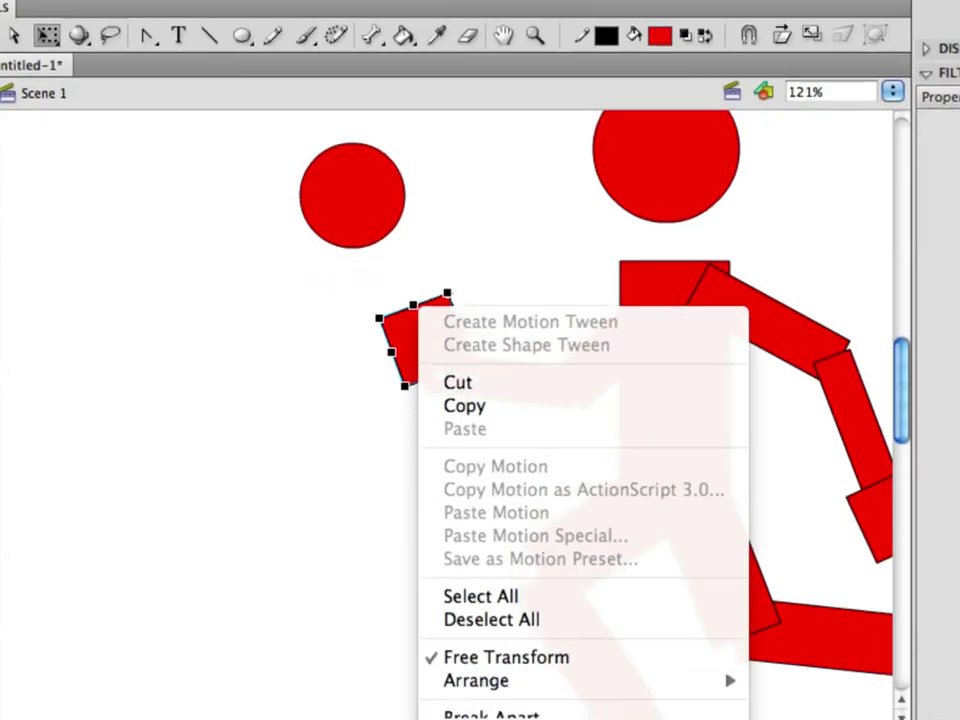
mouse_move(740, 567)
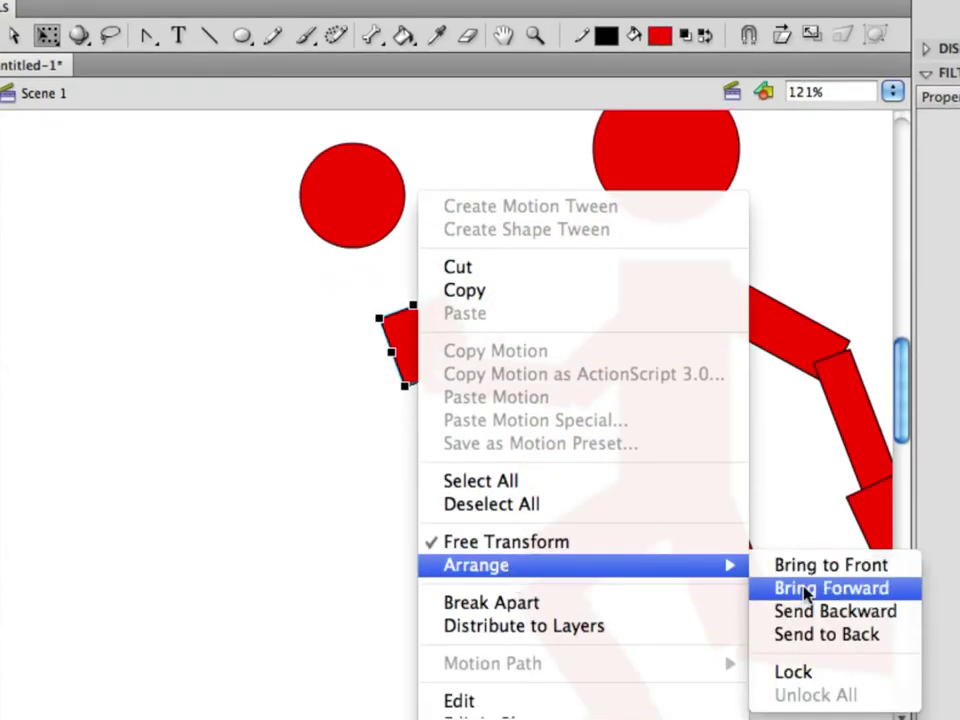
left_click(782, 587)
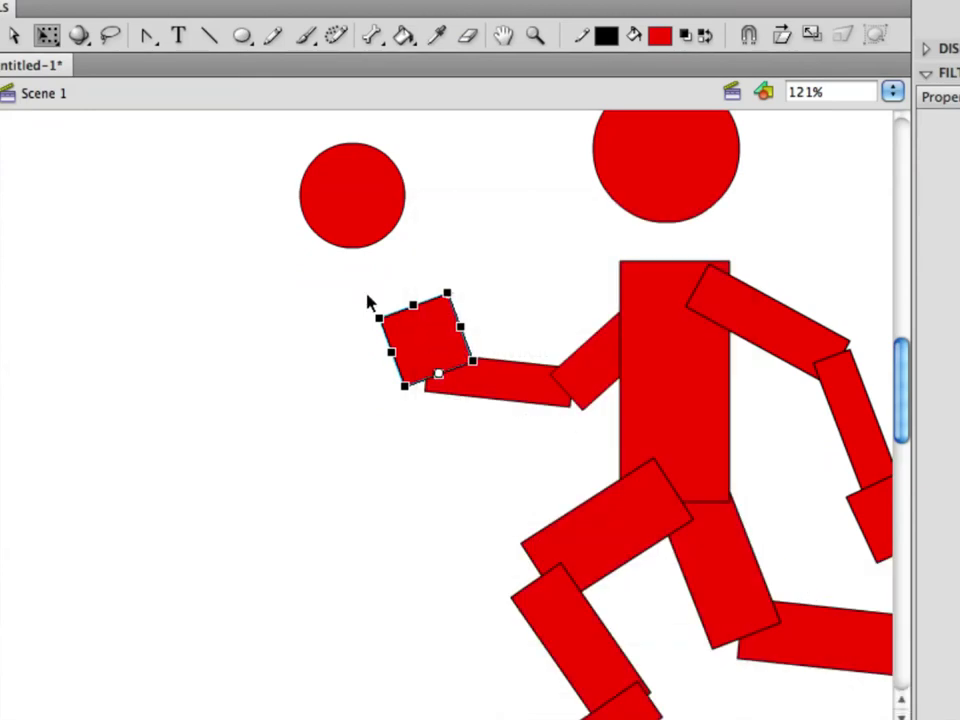
key("v")
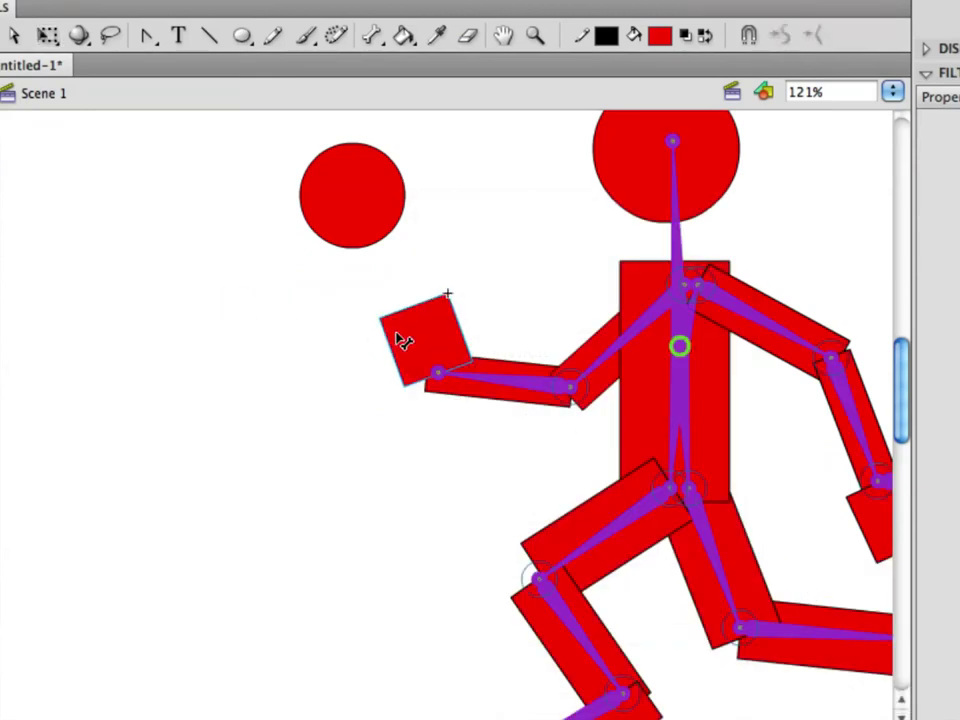
Draw bones from the hand joint and the head joint to their helper circles.
key("x")
left_click_drag(439, 374, 360, 195)
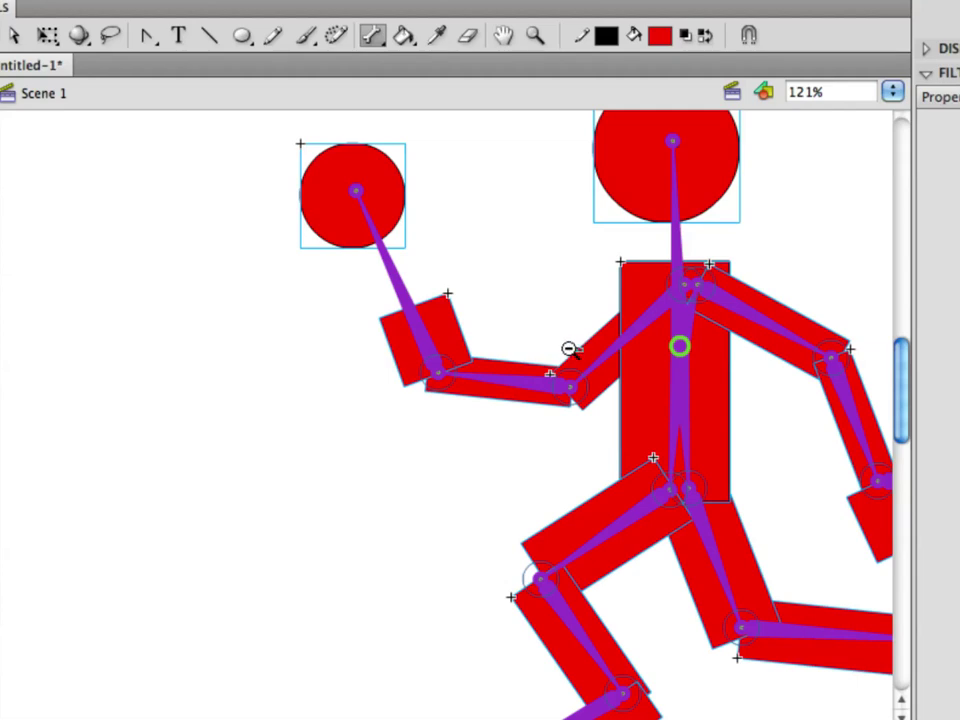
left_click_drag(628, 317, 582, 566)
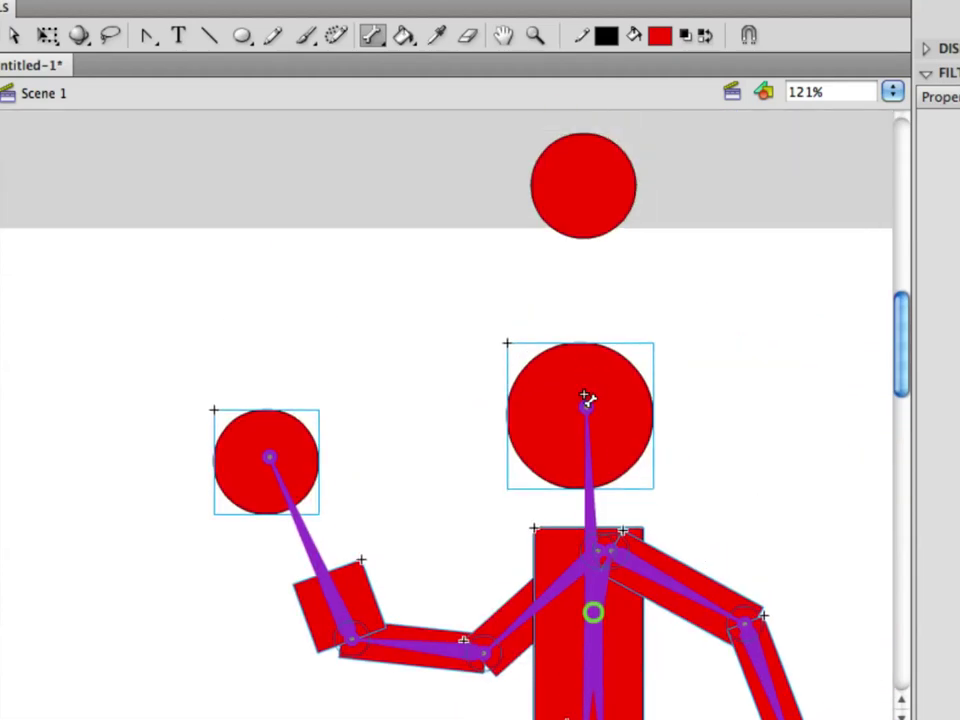
mouse_move(586, 402)
left_mouse_down()
mouse_move(612, 186)
mouse_move(585, 189)
left_mouse_up()
Zoom out to the whole figure and select the left-hand helper circle.
left_click(592, 468, "ctrl+alt")
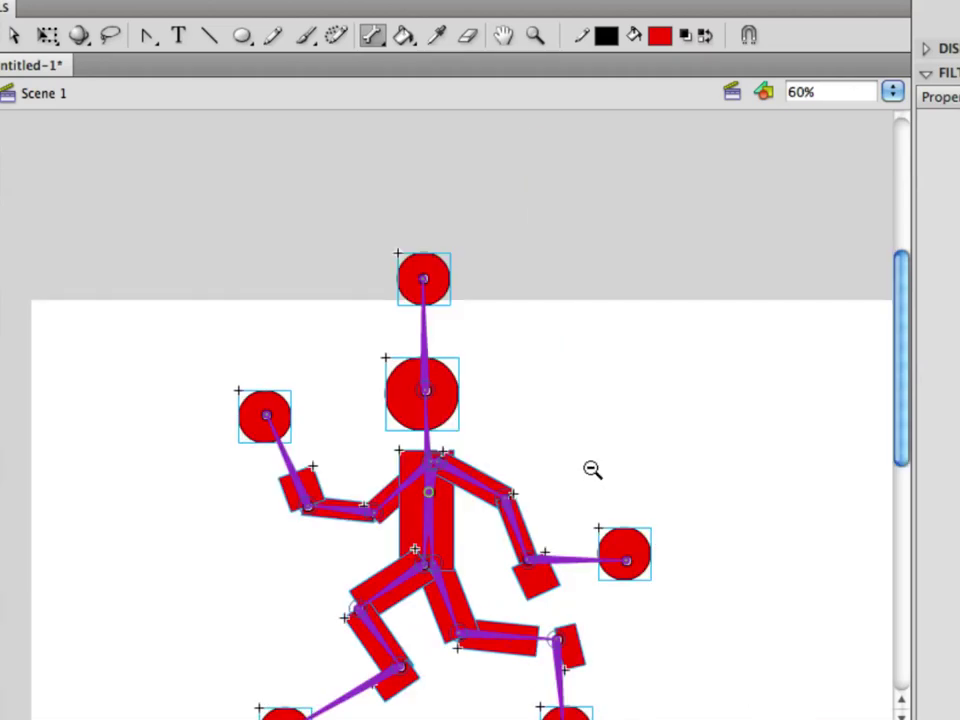
left_click_drag(574, 510, 559, 420)
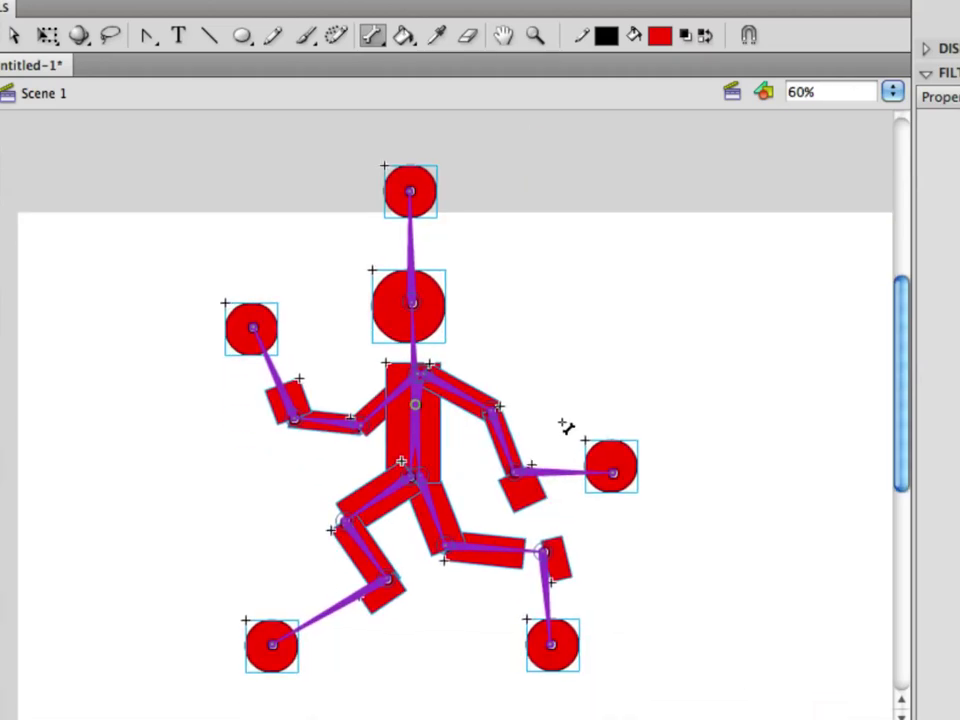
key("v")
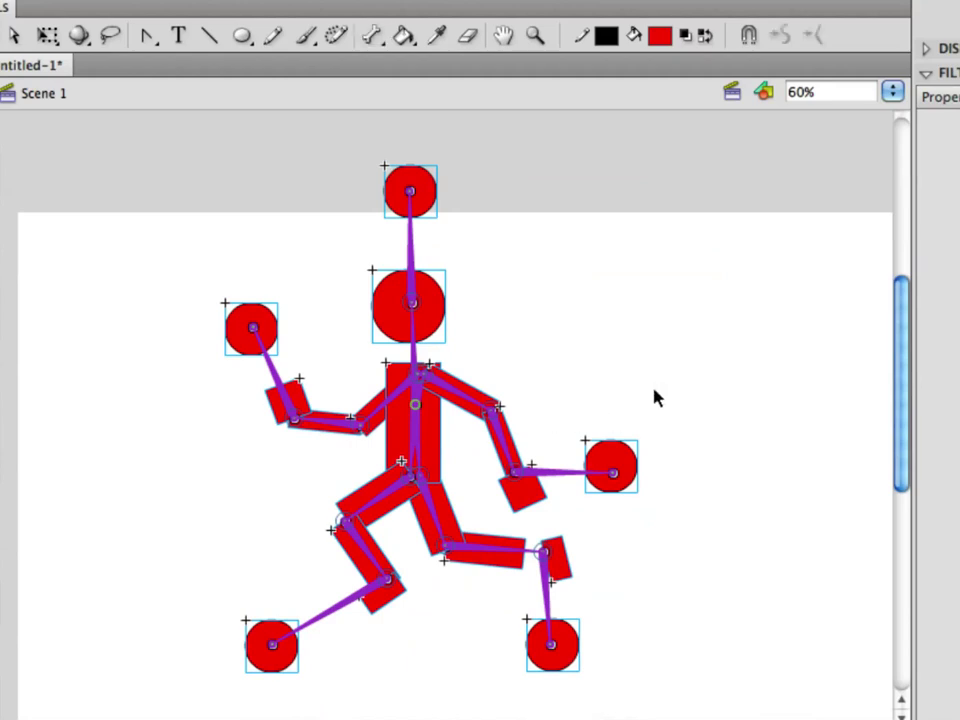
key("Delete")
key("ctrl+z")
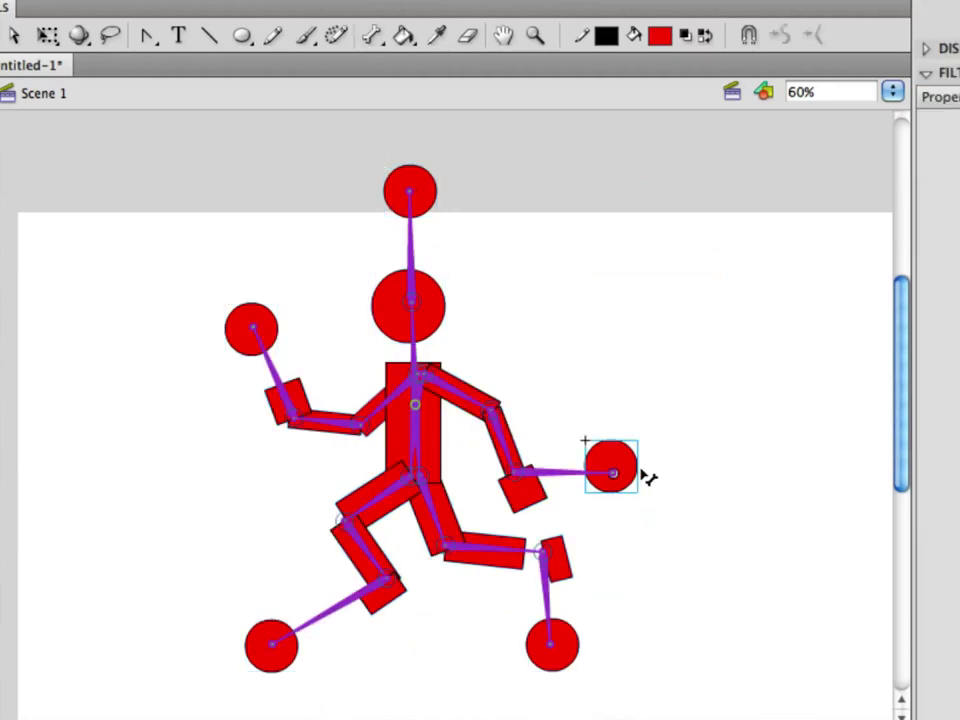
left_click(262, 328, "shift")
Add the head and both foot circles to the selection and set Alpha colour effect to 0%.
left_click(400, 180, "shift")
left_click(290, 658, "shift")
left_click(544, 656, "shift")
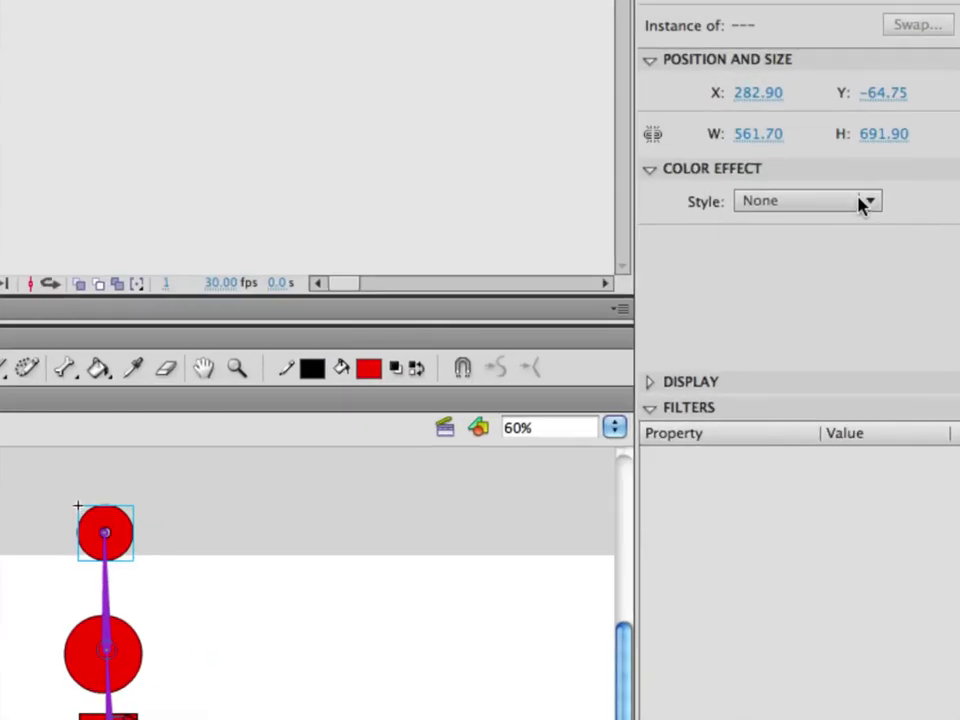
left_click(860, 203)
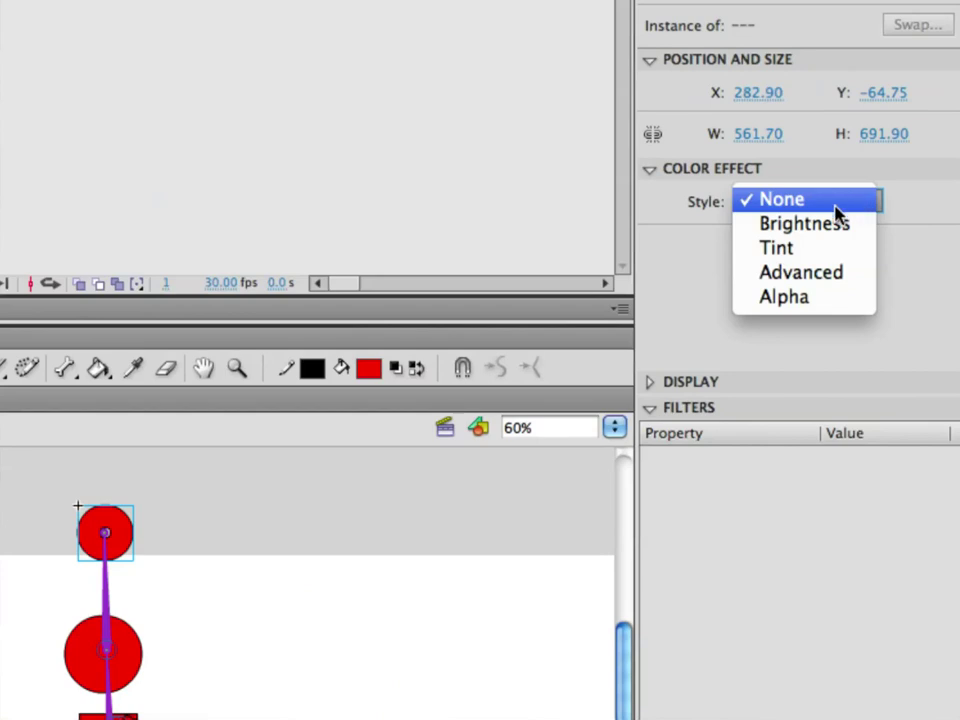
left_click(820, 297)
left_click_drag(739, 242, 681, 249)
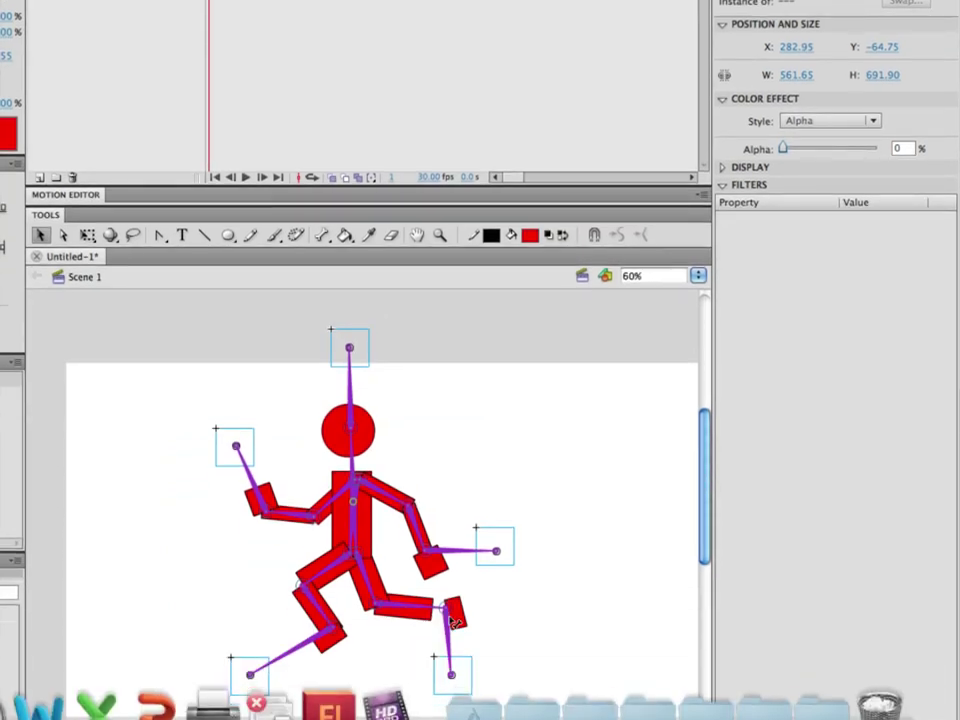
Swing the arm up-right by dragging its invisible hand helper.
left_click(531, 561)
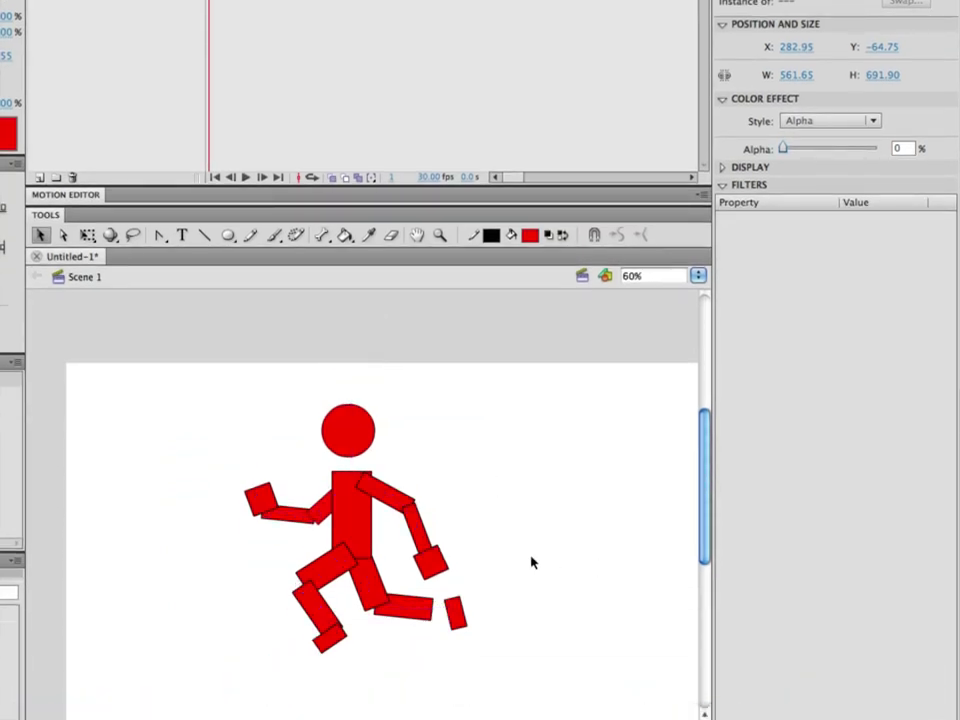
left_click(432, 570)
left_click_drag(497, 572, 518, 477)
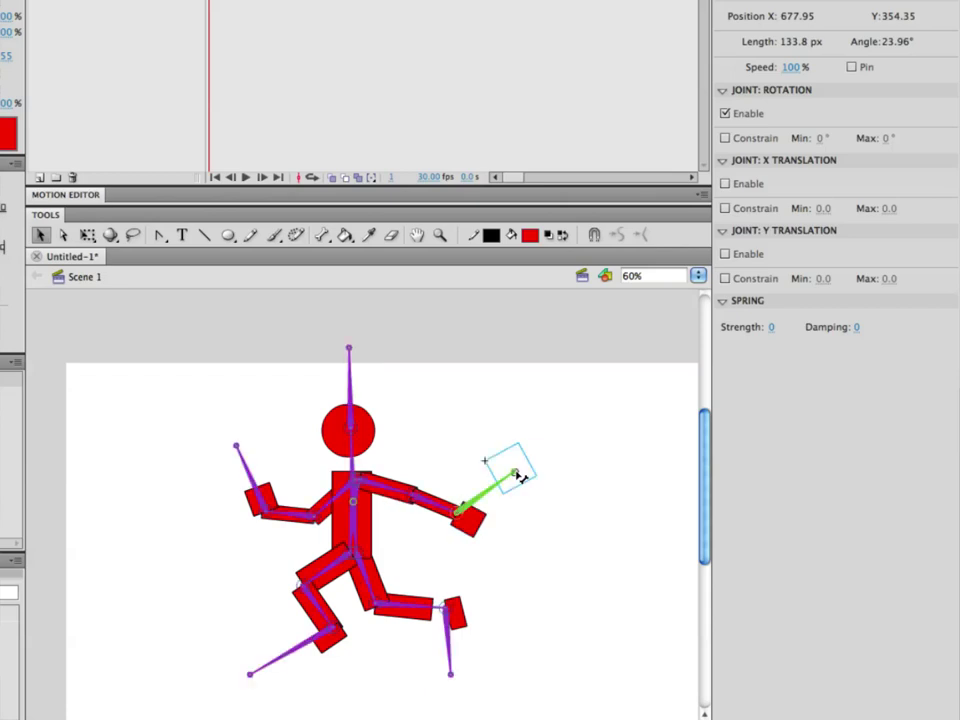
Move the small helper square down-right and the loose right foot onto the leg's end.
key("q")
left_click(516, 476)
left_click(585, 490)
left_click(510, 463)
left_click_drag(510, 463, 526, 537)
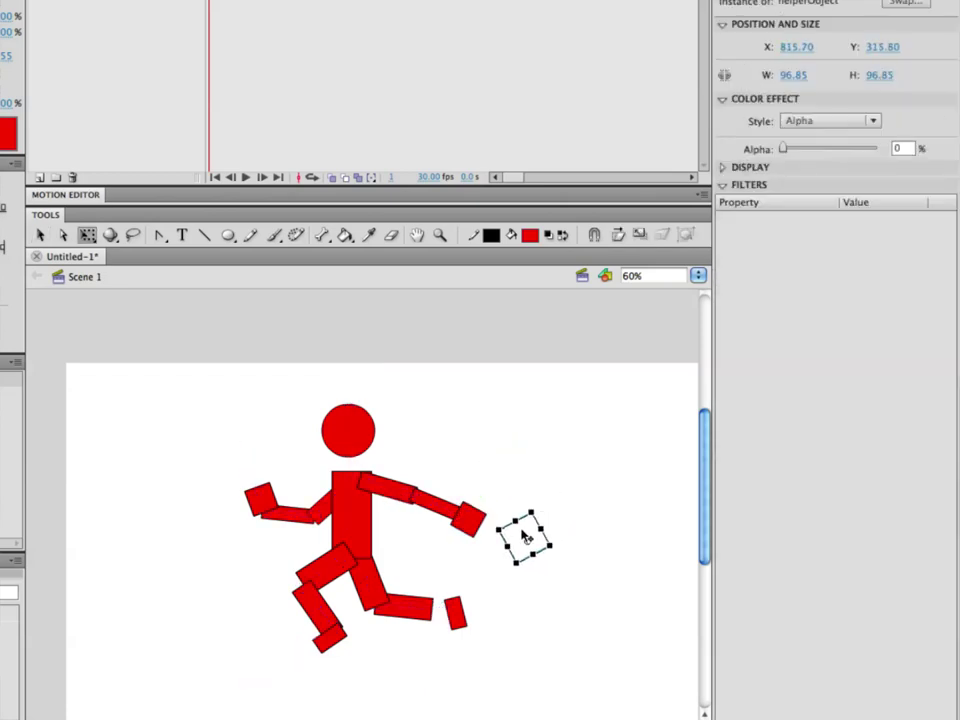
left_click(460, 620)
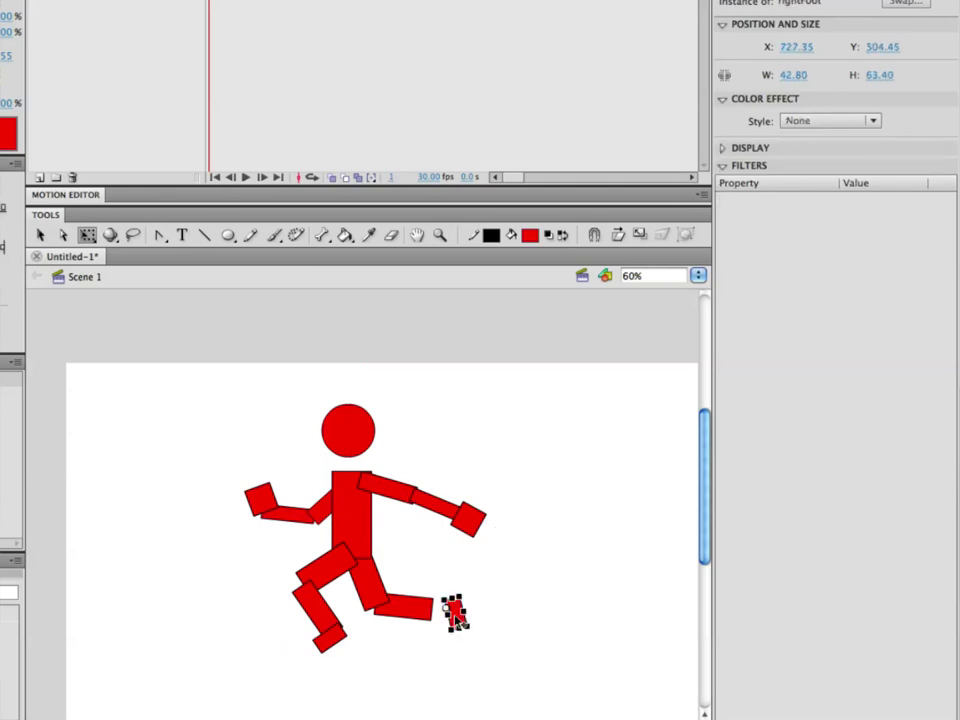
left_click_drag(459, 620, 441, 623)
left_click(465, 660)
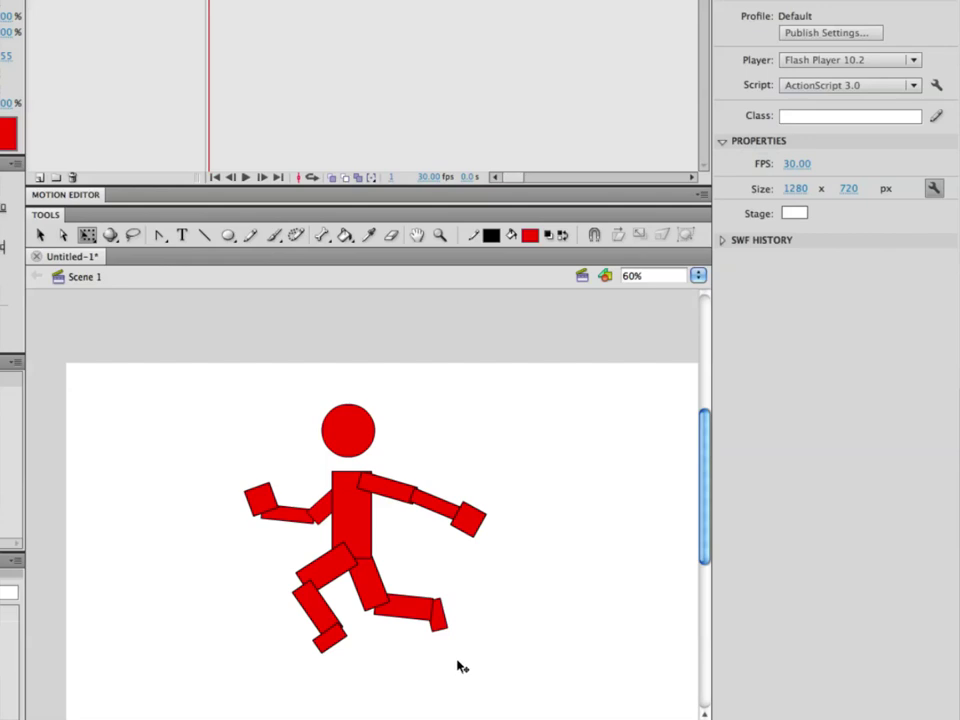
Straighten the leg and swing the head using their invisible helper handles.
left_click(431, 612)
left_click_drag(483, 657, 413, 688)
left_click_drag(355, 342, 284, 326)
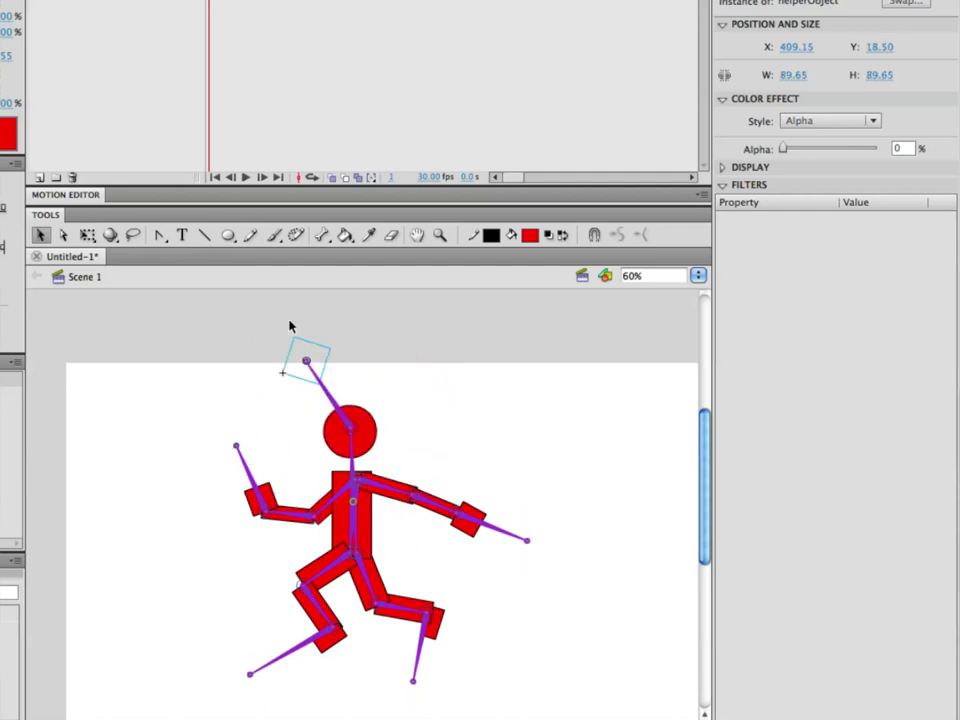
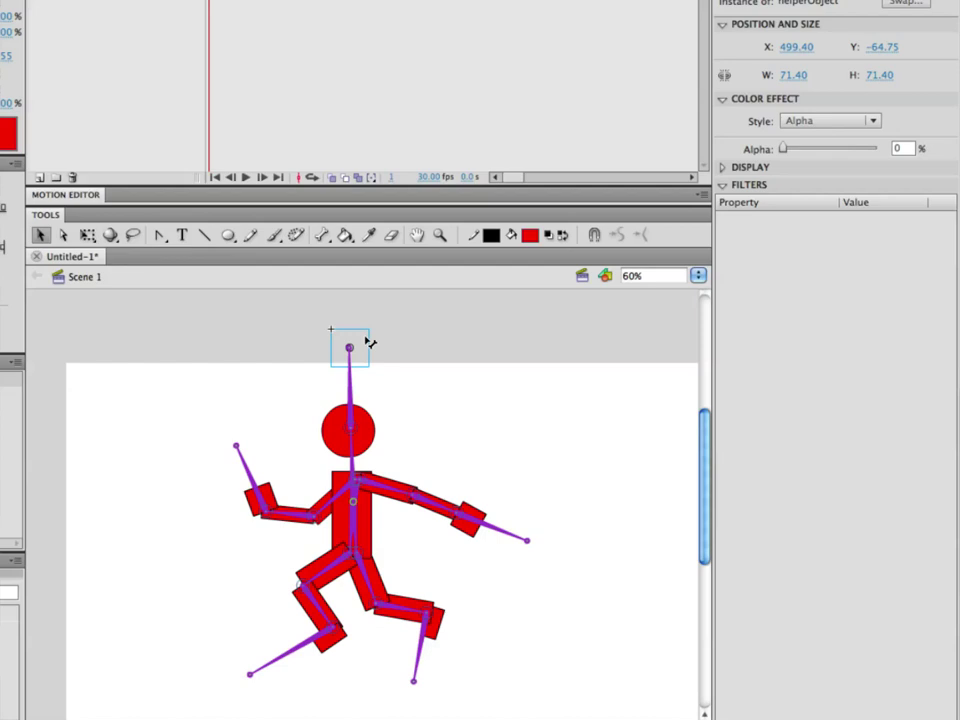
Delete the old neck and head bones and raise the head circle above the torso.
left_click(354, 458)
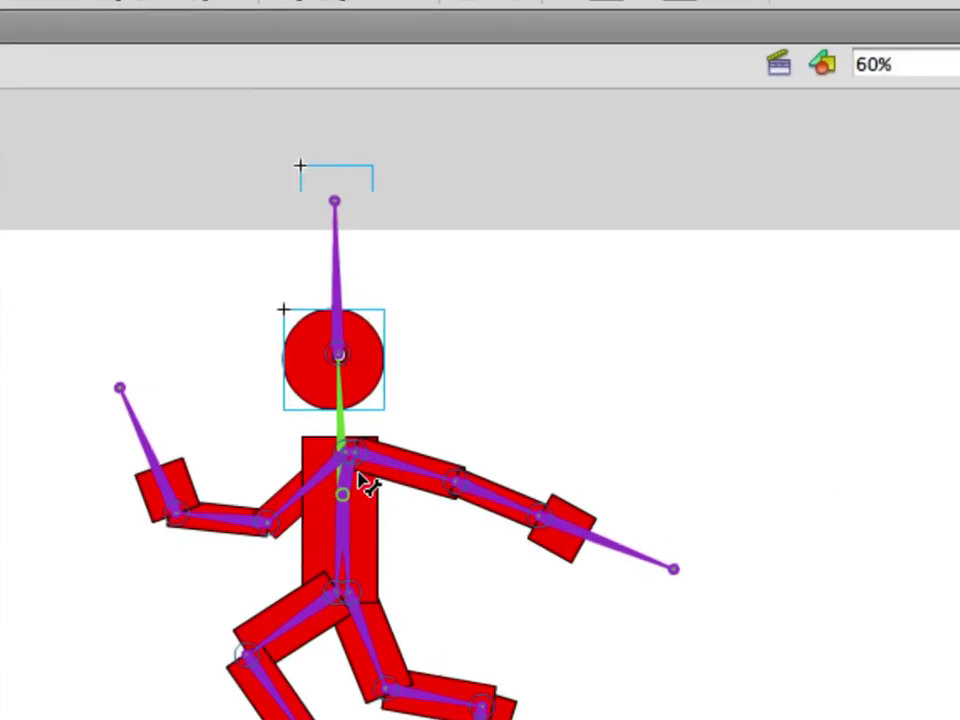
key("Delete")
left_click_drag(379, 381, 355, 342)
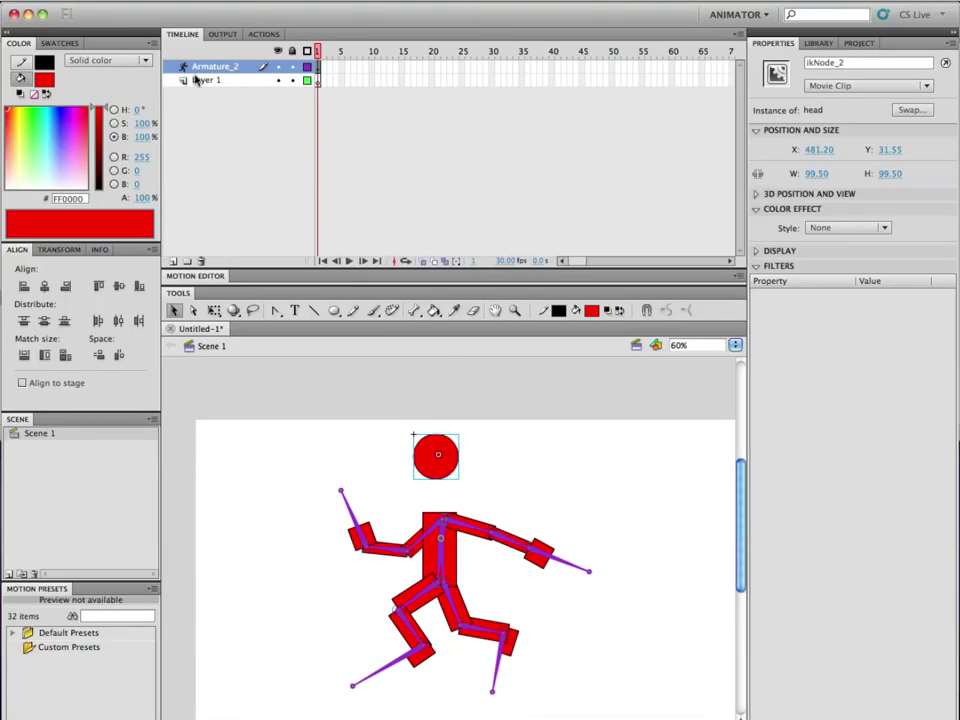
left_click(198, 80)
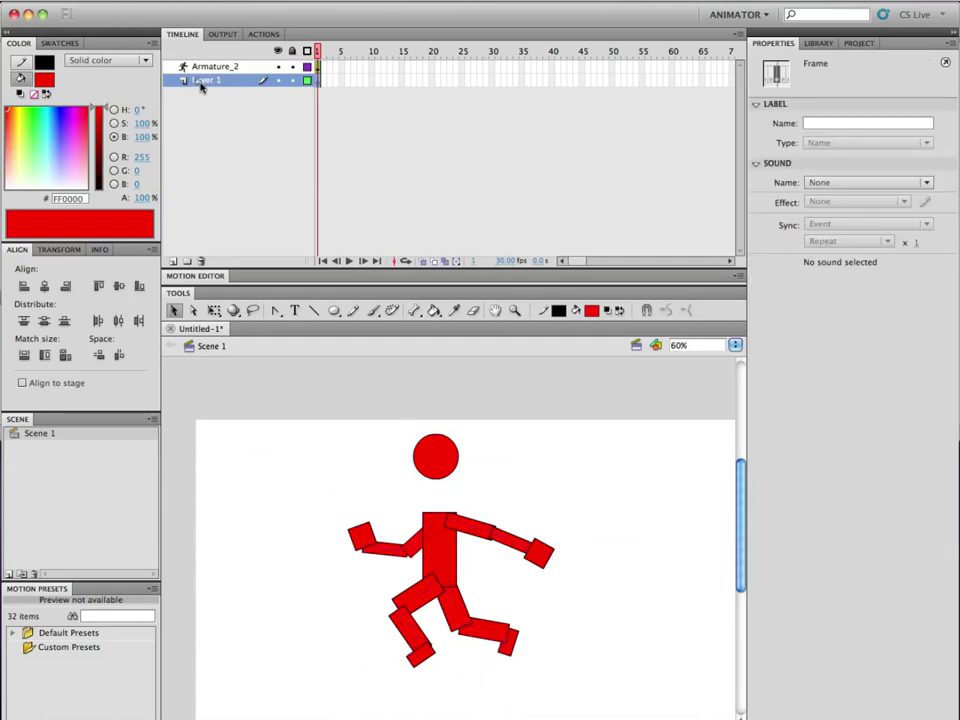
Draw a small red rectangle between the head and torso with the Rectangle tool.
left_click(333, 311)
left_click(391, 311)
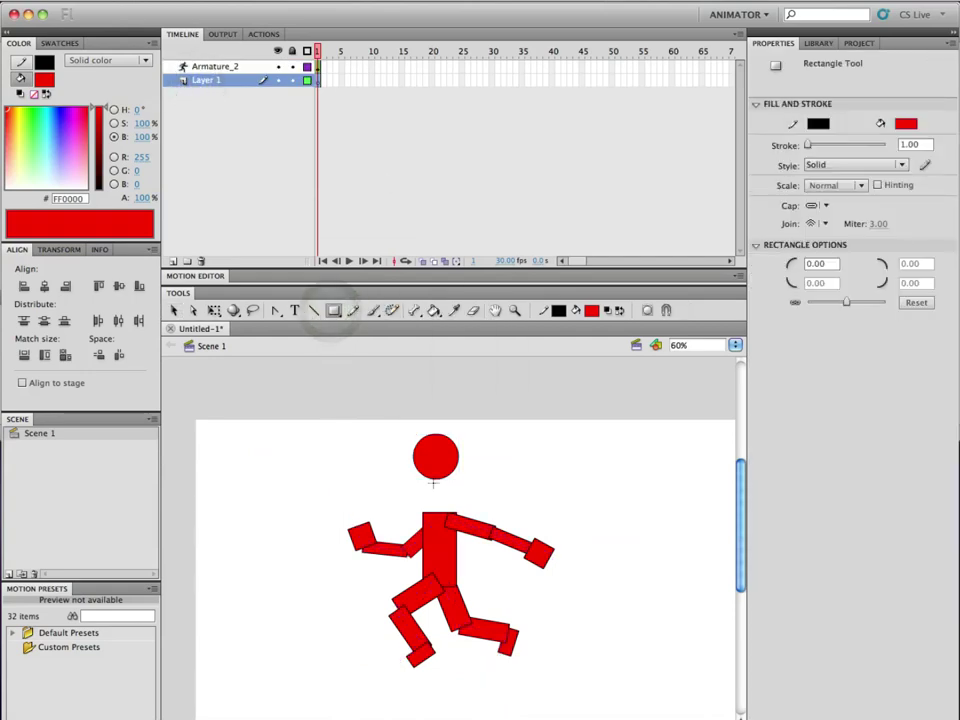
left_click_drag(435, 489, 446, 503)
Convert the rectangle into a movie clip symbol named 'neck'.
key("v")
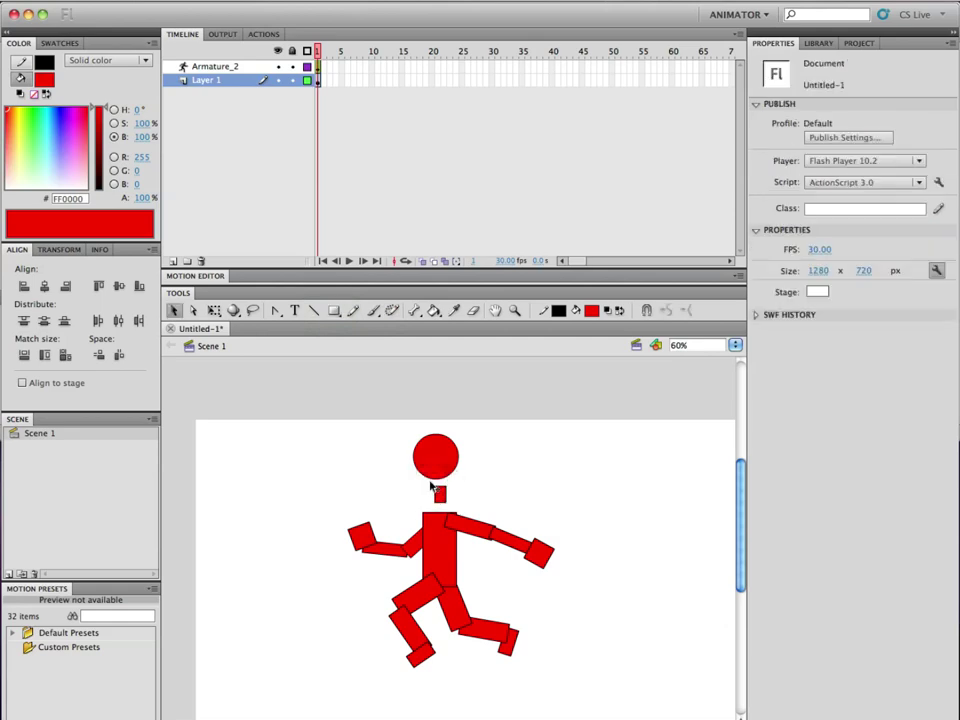
left_click(439, 455)
left_click(432, 485)
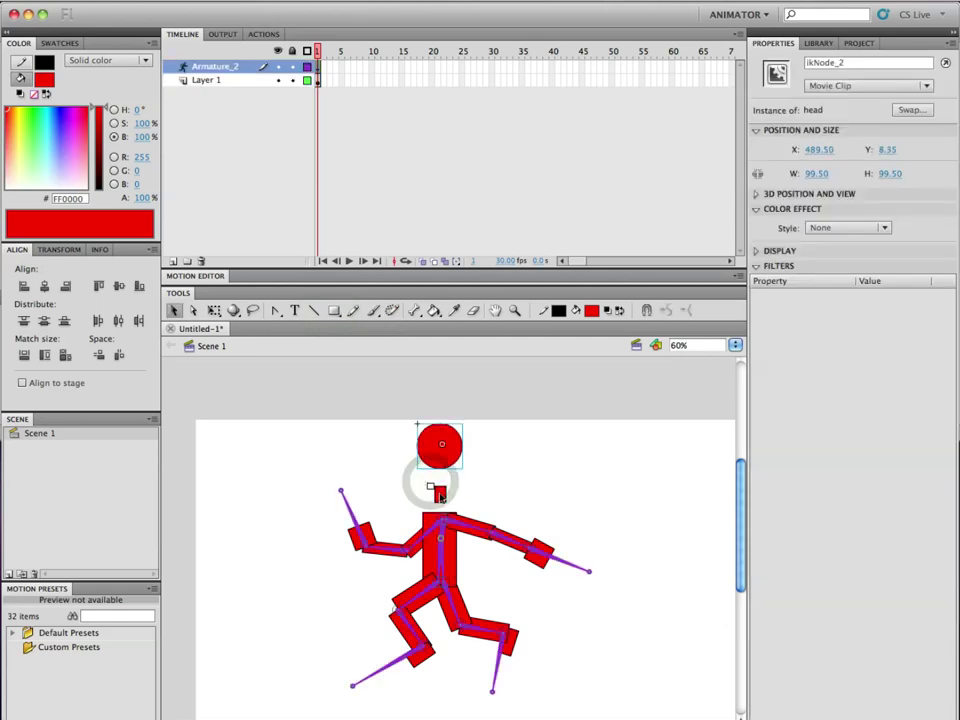
left_click(439, 496)
right_click(440, 494)
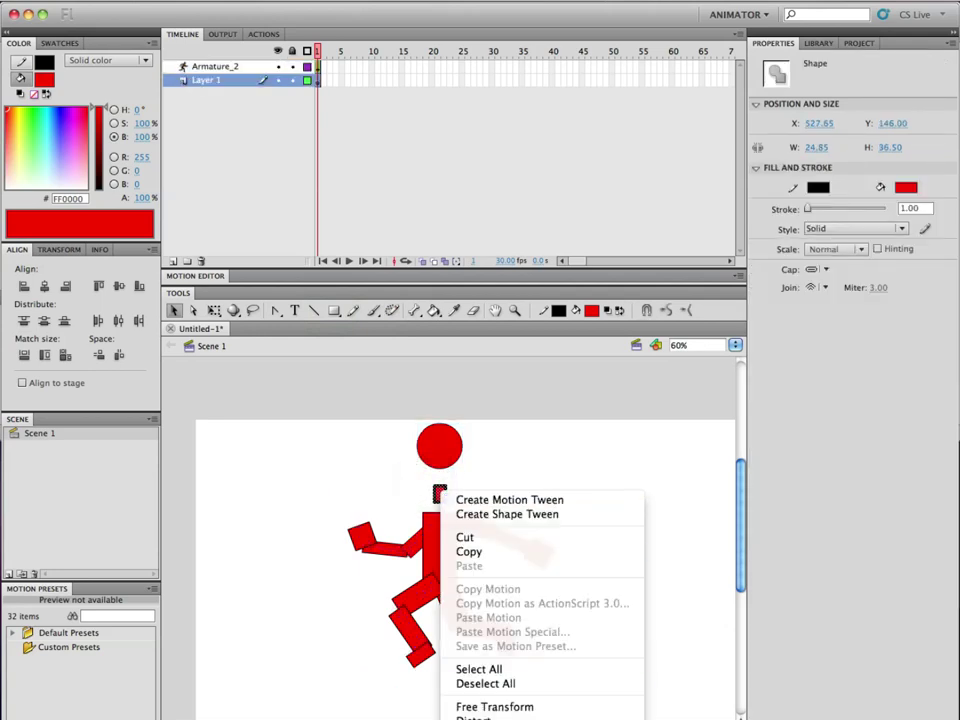
left_click(500, 707)
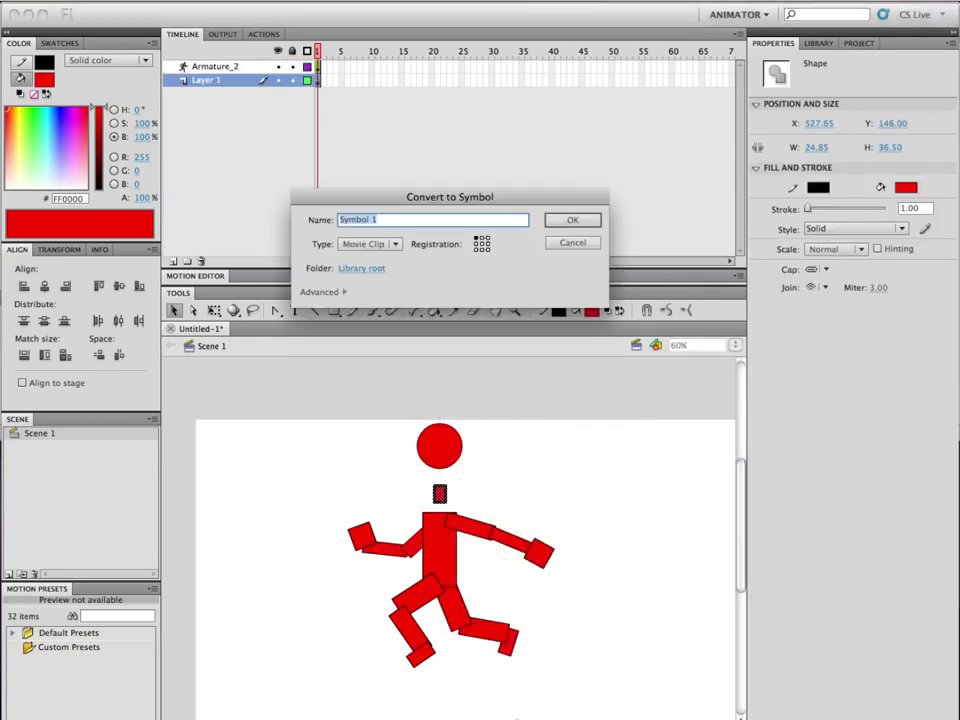
type("neck")
key("Return")
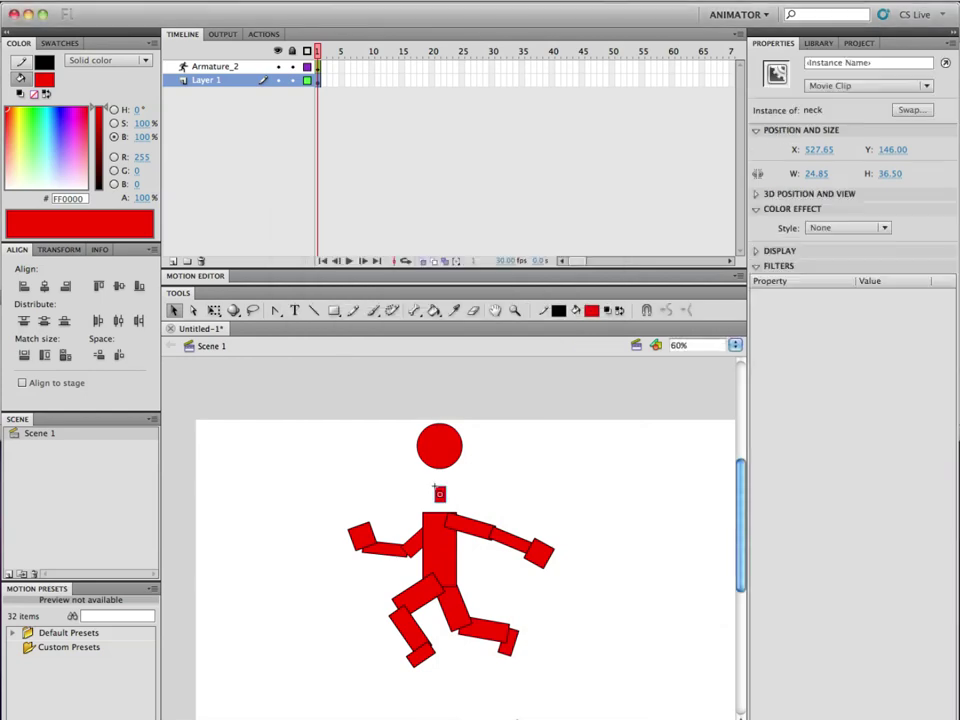
Add a bone from the torso's shoulder joint into the neck rectangle.
left_click(443, 540)
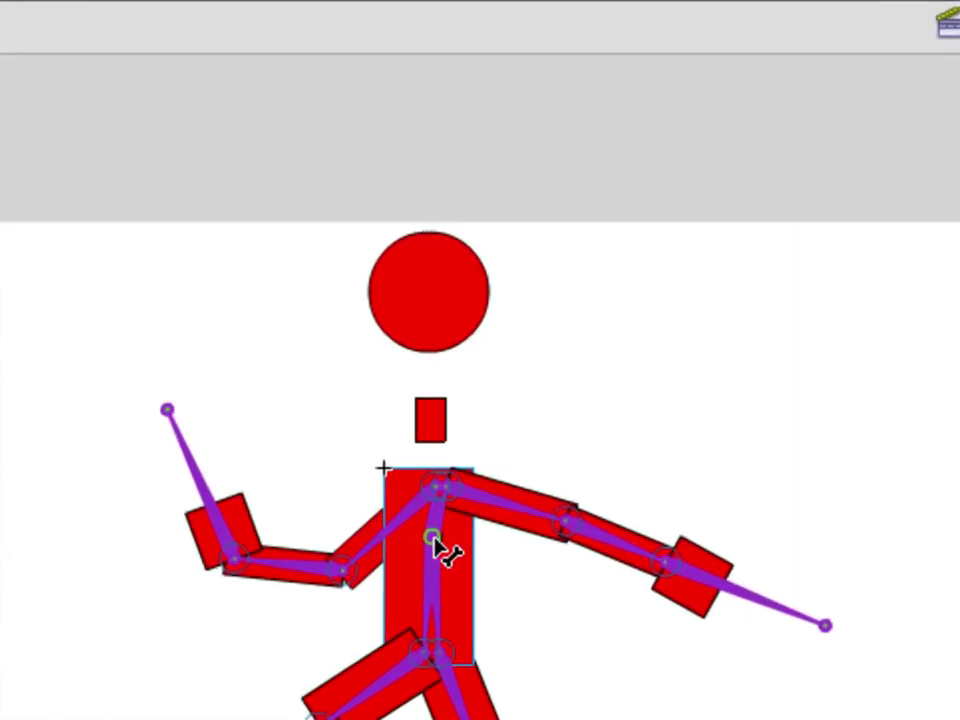
left_click_drag(428, 500, 426, 195)
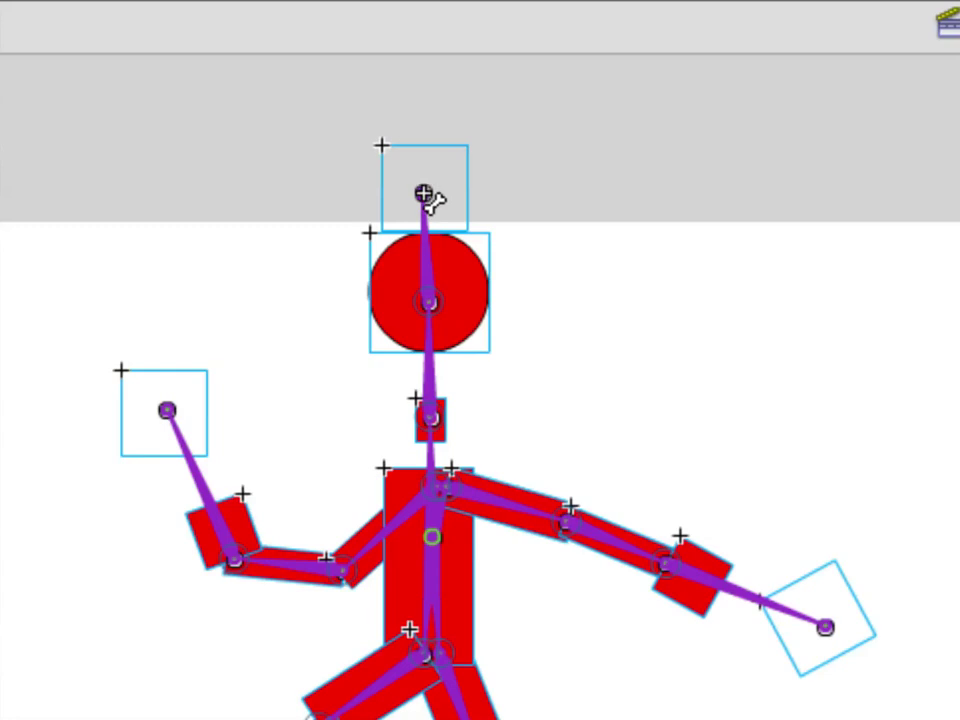
key("q")
left_click(915, 340)
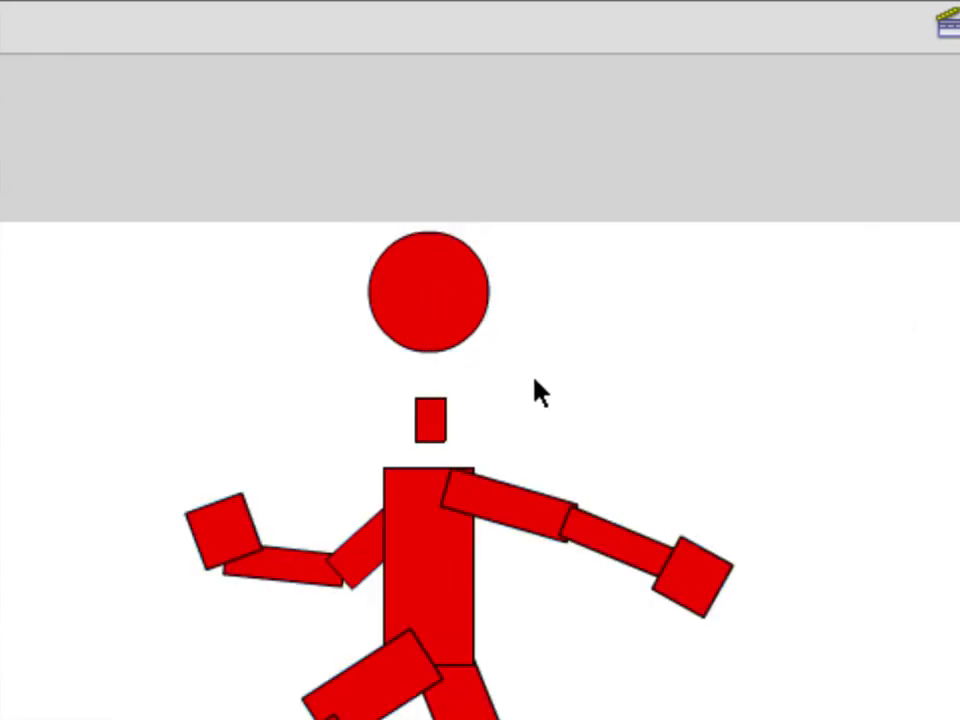
Move the neck's transformation point to its bottom edge and lower the head onto the neck.
left_click(436, 428)
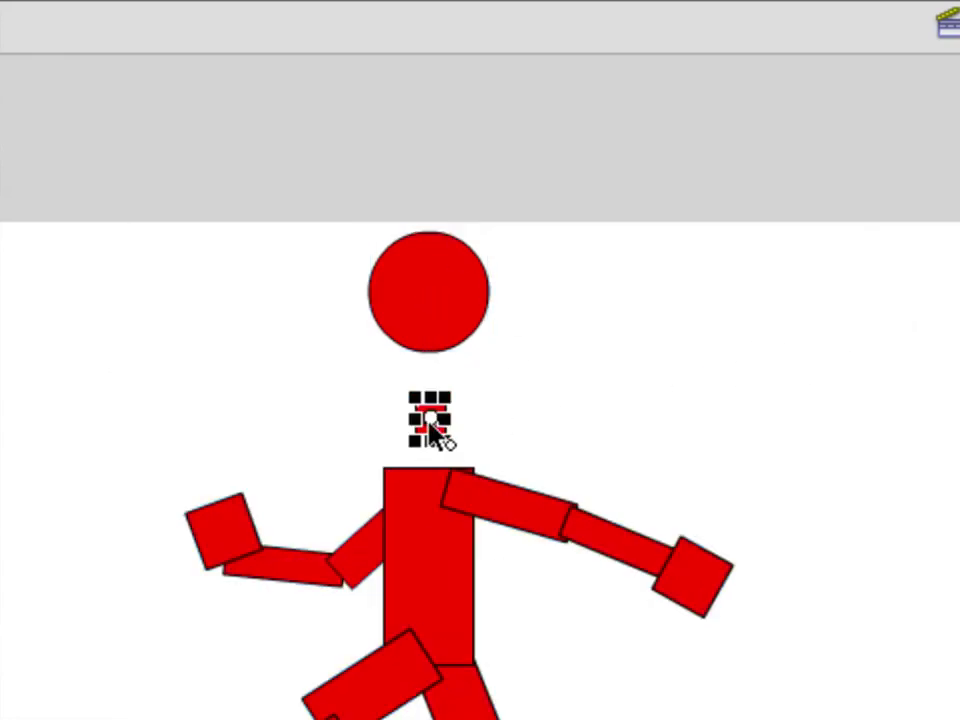
left_click_drag(431, 430, 428, 462)
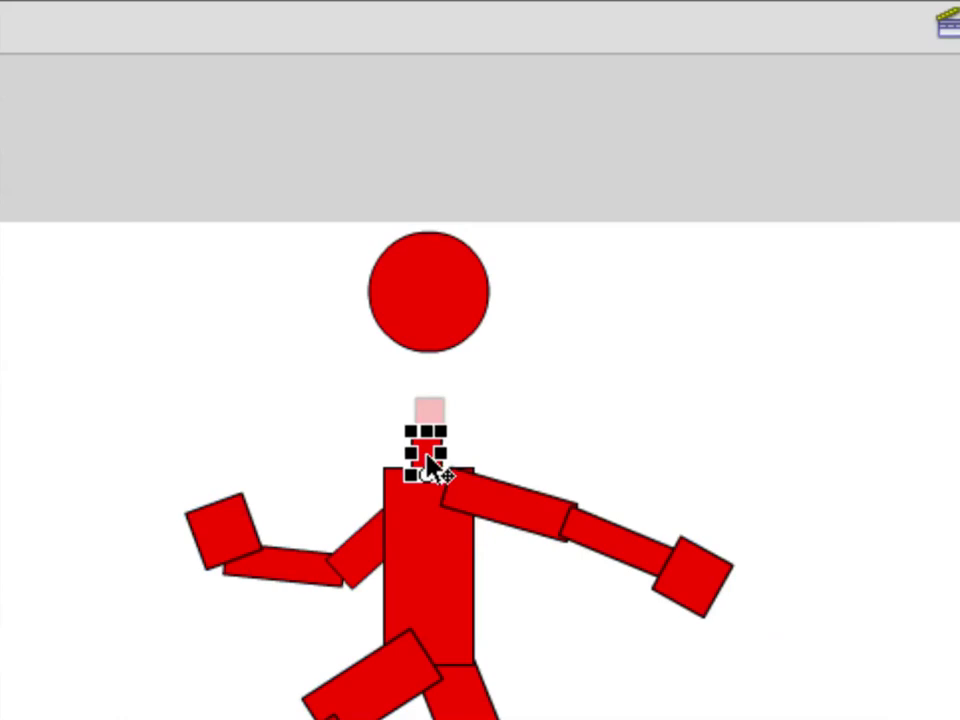
left_click(446, 336)
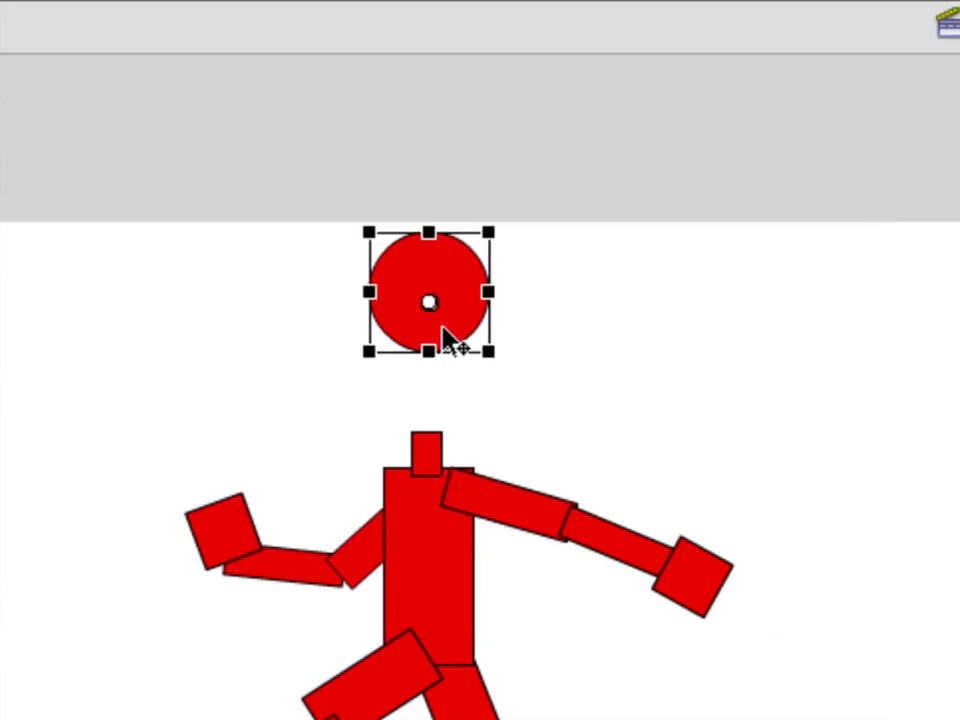
left_click_drag(454, 326, 426, 474)
left_click(428, 466)
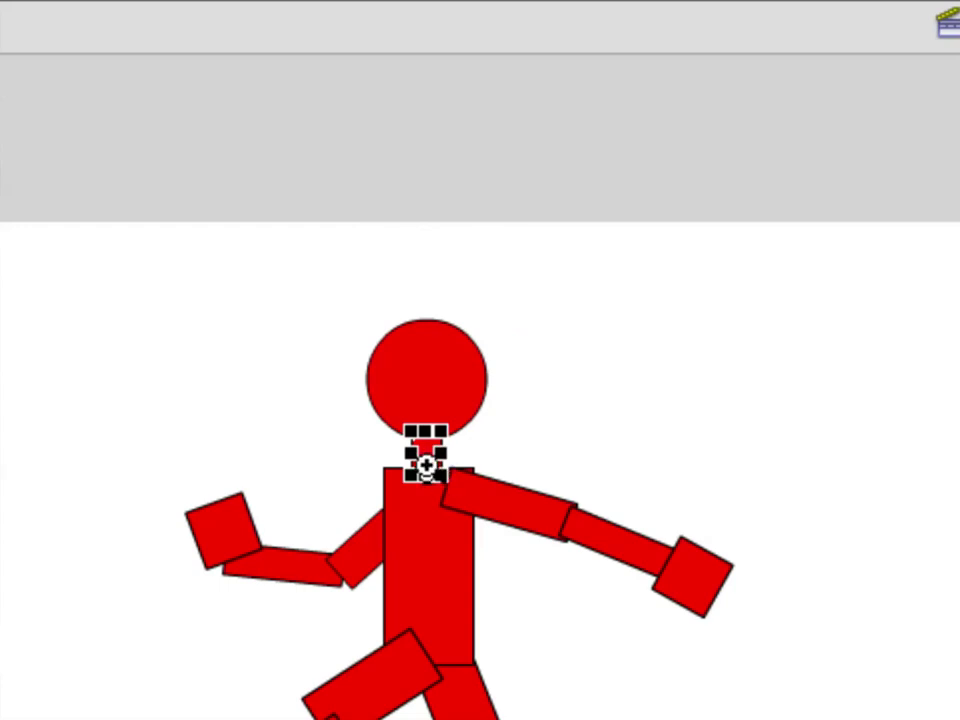
key("F4")
right_click(455, 555)
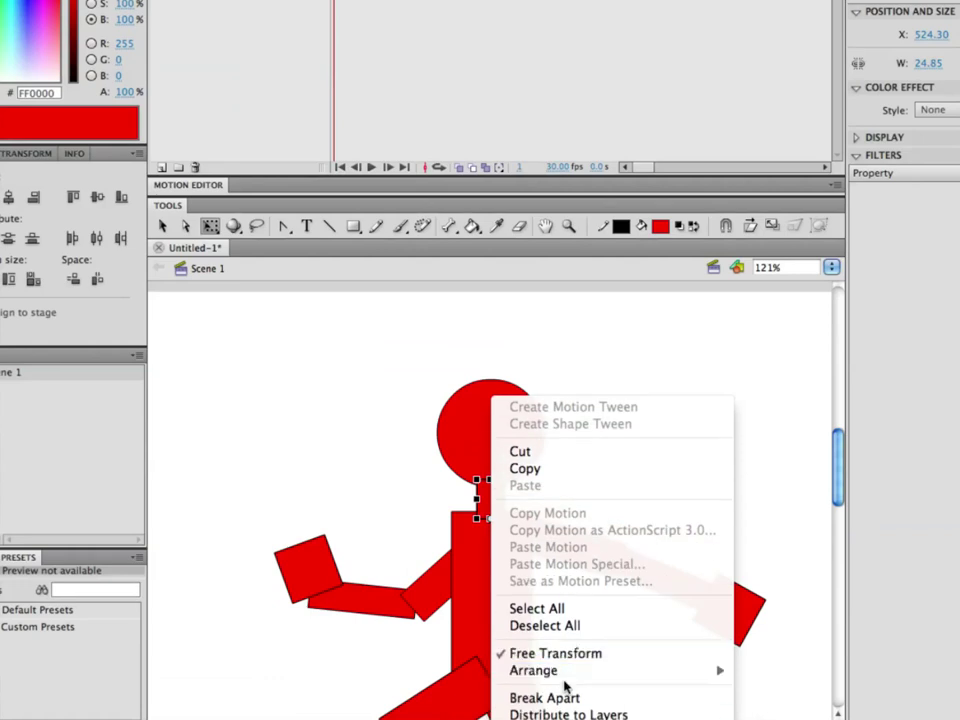
Send the neck piece backward three times so the head overlaps its top.
mouse_move(510, 677)
left_click(765, 671)
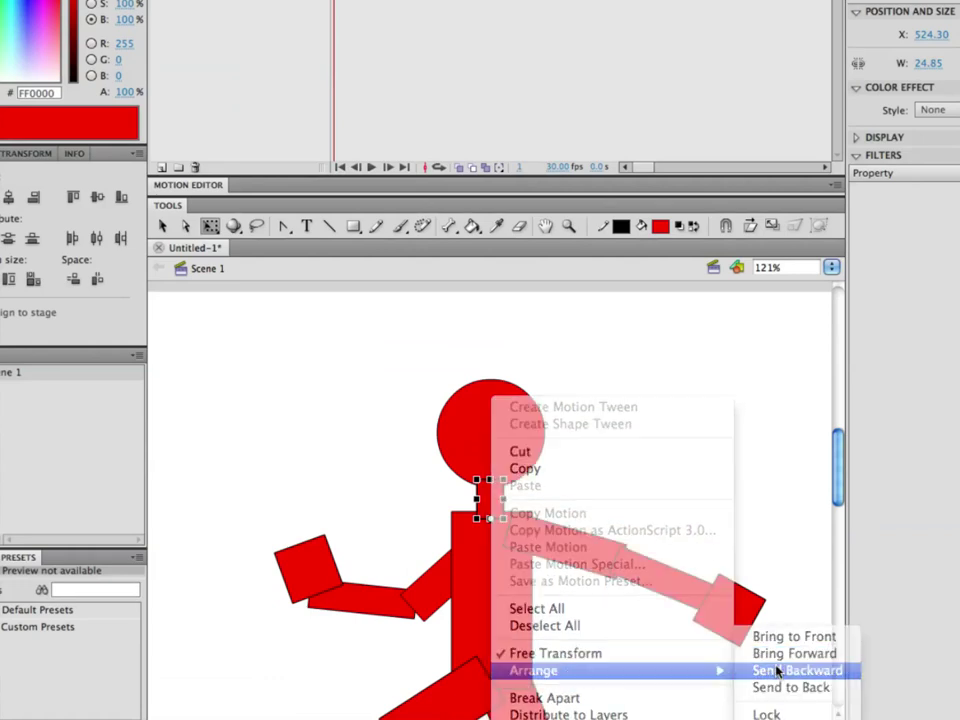
right_click(489, 510)
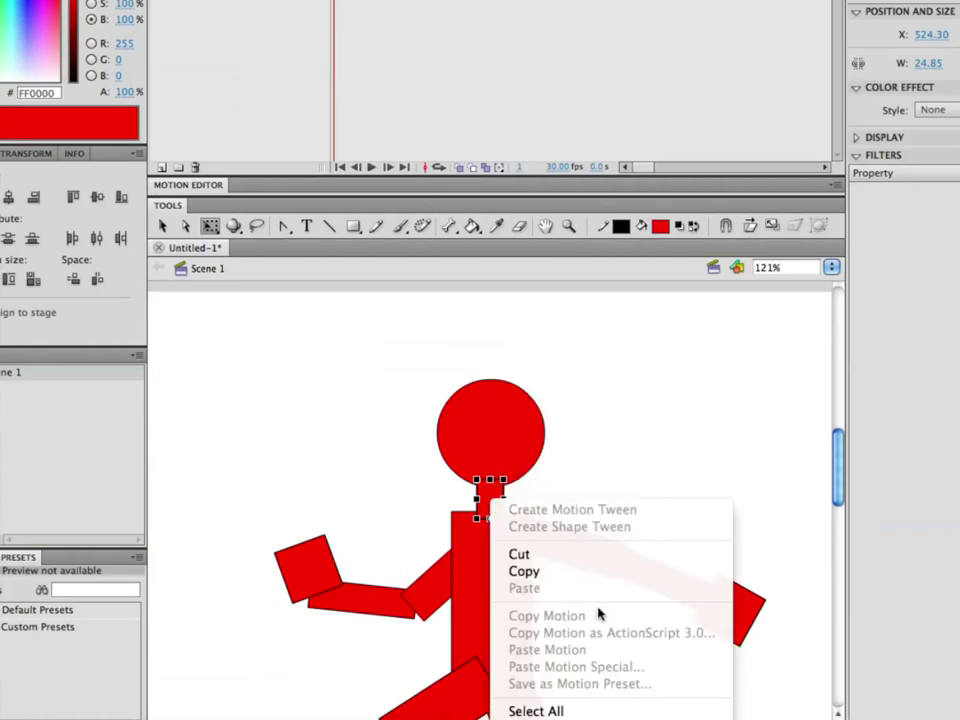
mouse_move(690, 588)
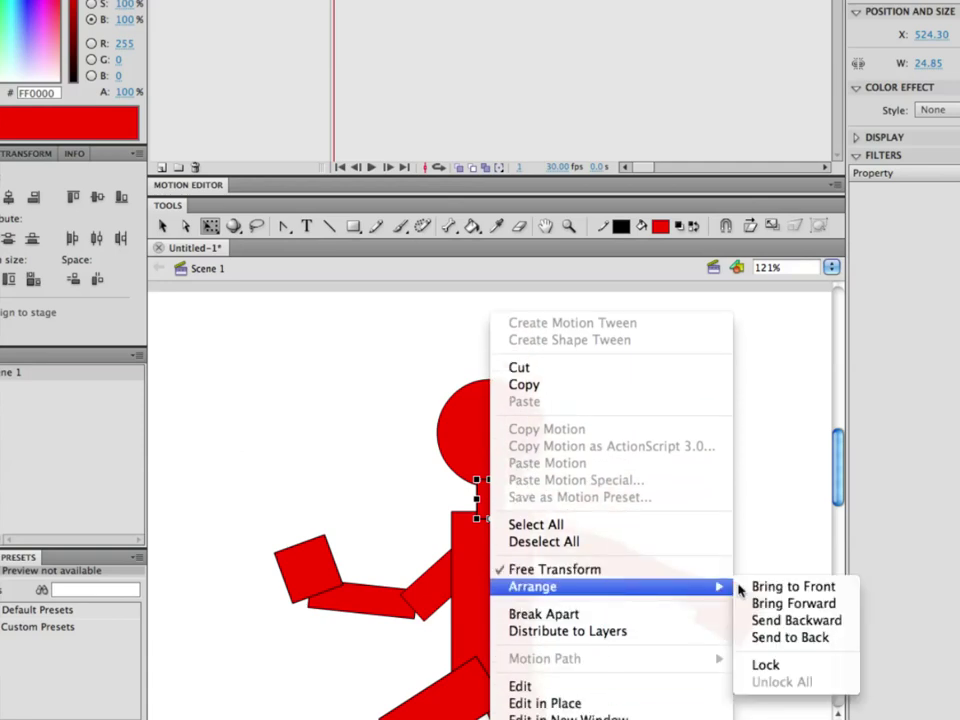
left_click(808, 622)
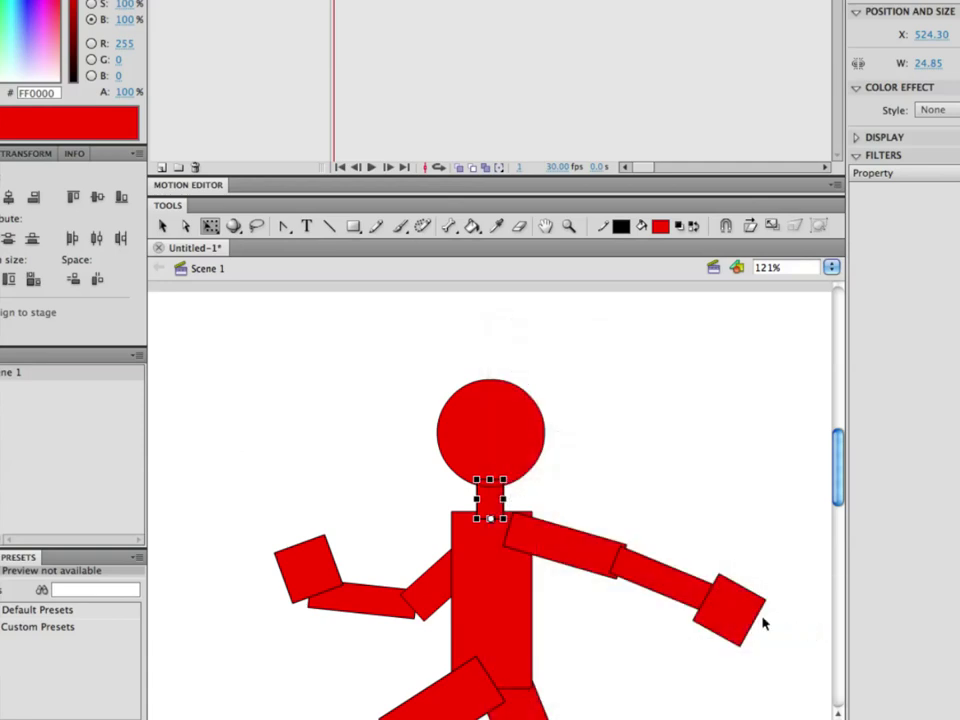
right_click(491, 505)
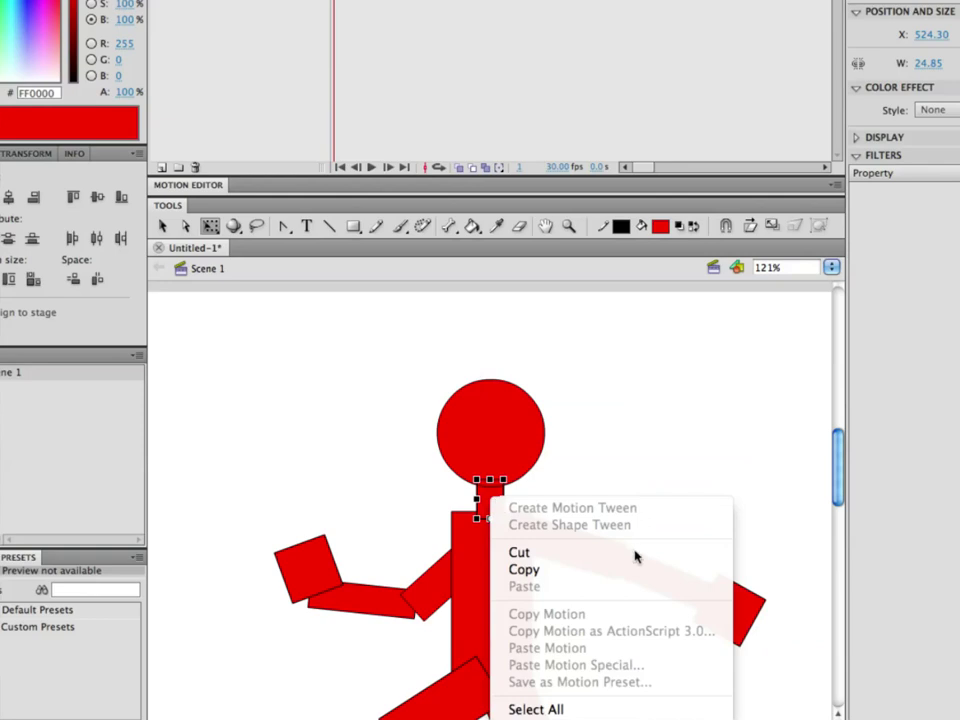
mouse_move(613, 622)
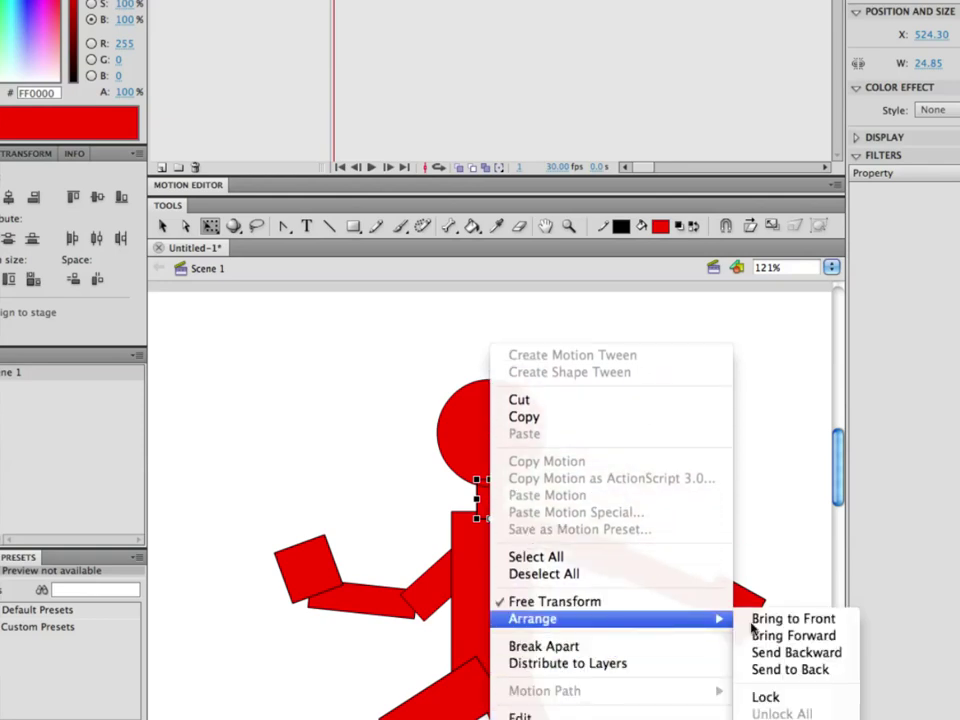
left_click(778, 653)
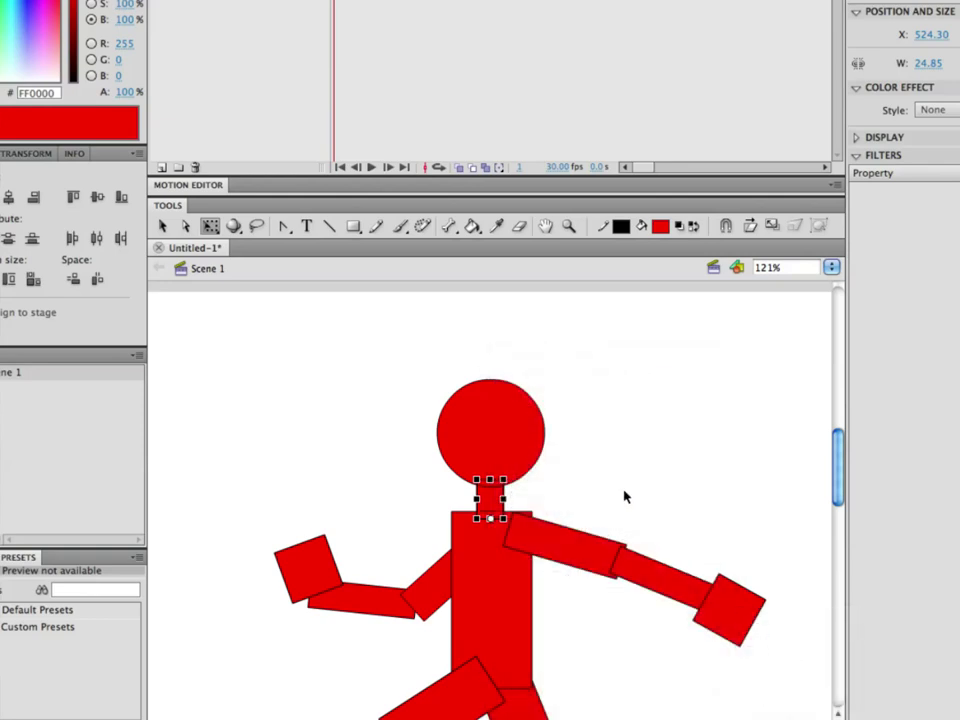
left_click(540, 437)
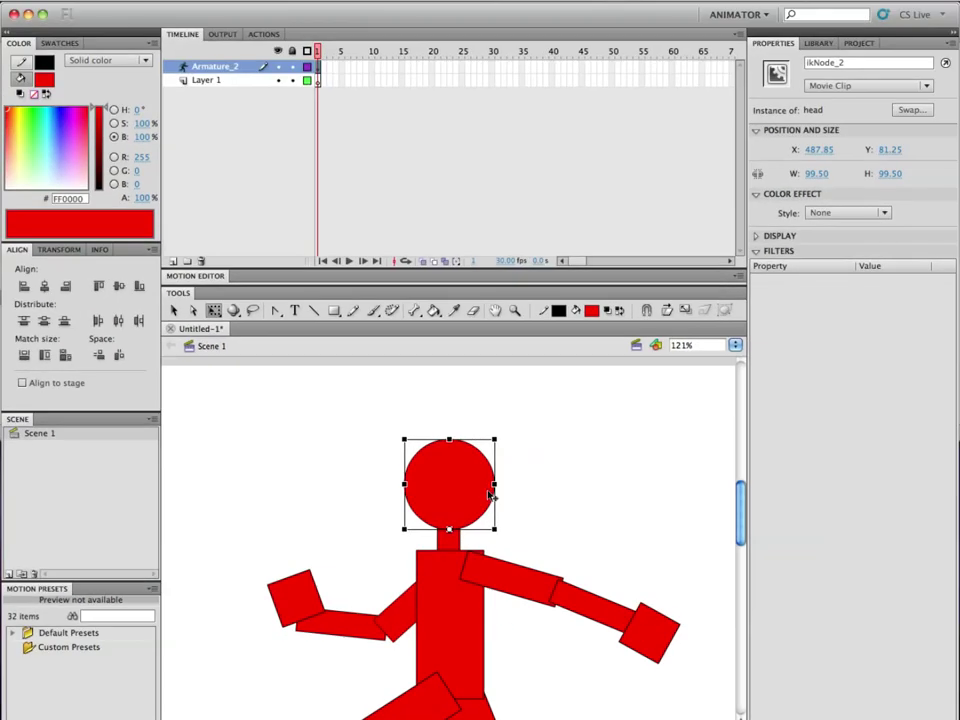
Zoom out and swing the head bone to confirm the head pivots on the neck.
key("v")
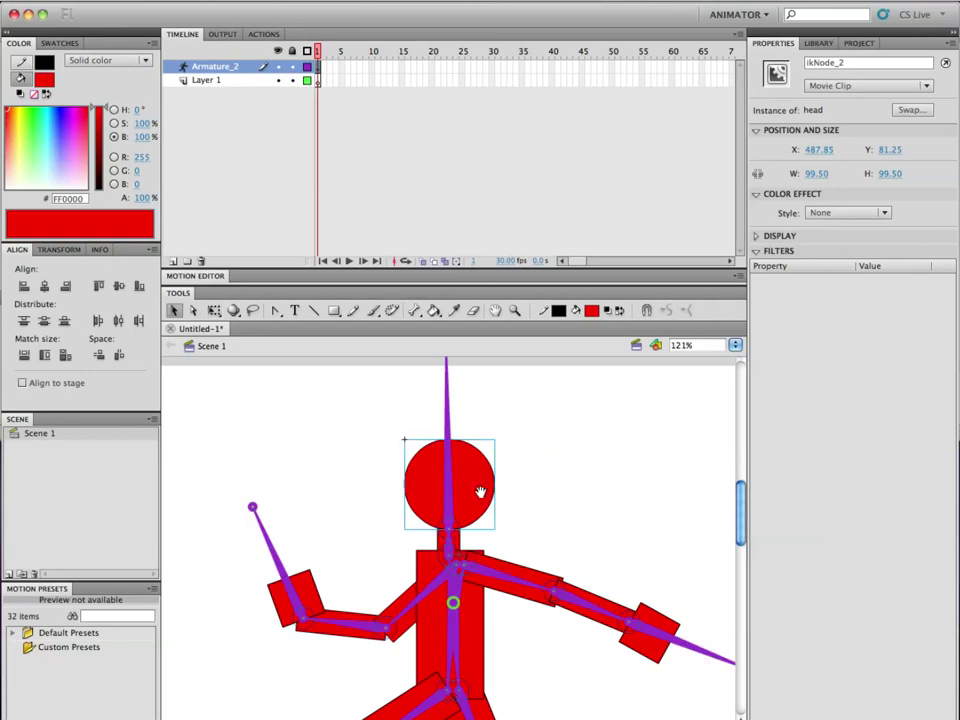
left_click(476, 494)
scroll(476, 496, "down", 5)
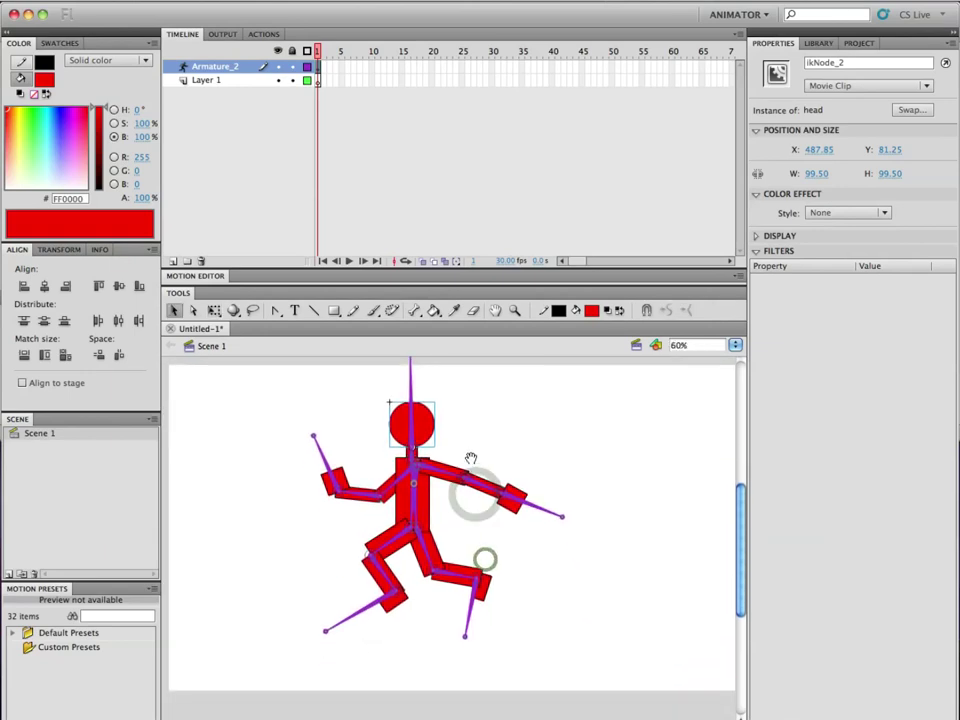
scroll(474, 485, "up", 1)
mouse_move(412, 378)
left_mouse_down()
mouse_move(454, 386)
mouse_move(413, 369)
mouse_move(343, 388)
mouse_move(411, 377)
mouse_move(575, 394)
mouse_move(448, 378)
mouse_move(289, 384)
mouse_move(421, 385)
mouse_move(388, 372)
mouse_move(378, 382)
mouse_move(401, 384)
left_mouse_up()
left_click_drag(430, 452, 440, 445)
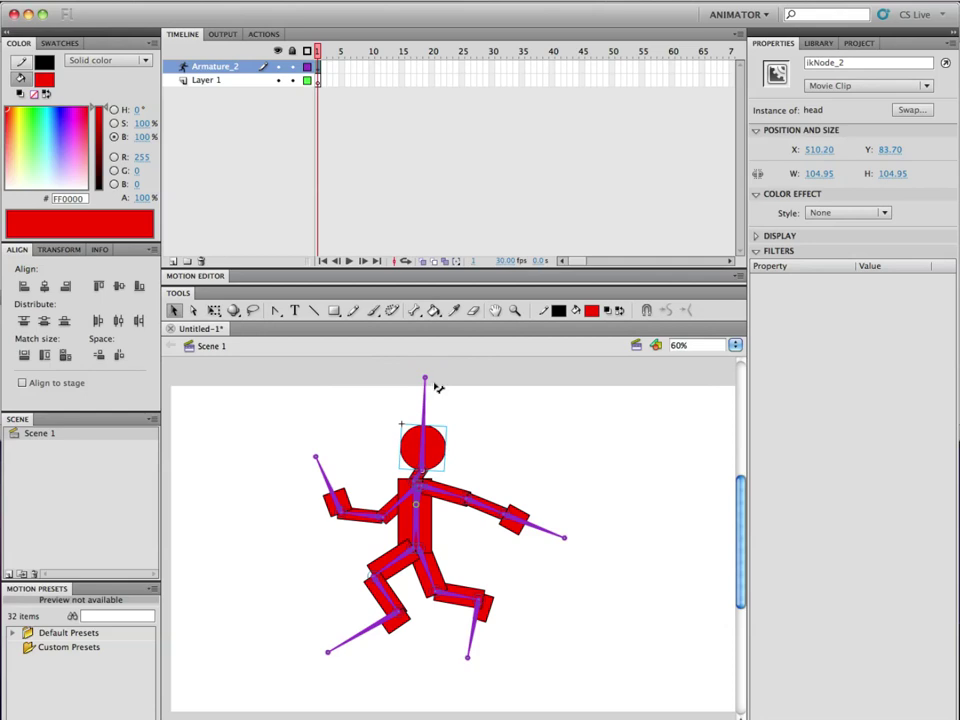
Tilt the head right, straighten the neck, and bend the right forearm down to 78.11°.
left_click_drag(426, 379, 485, 397)
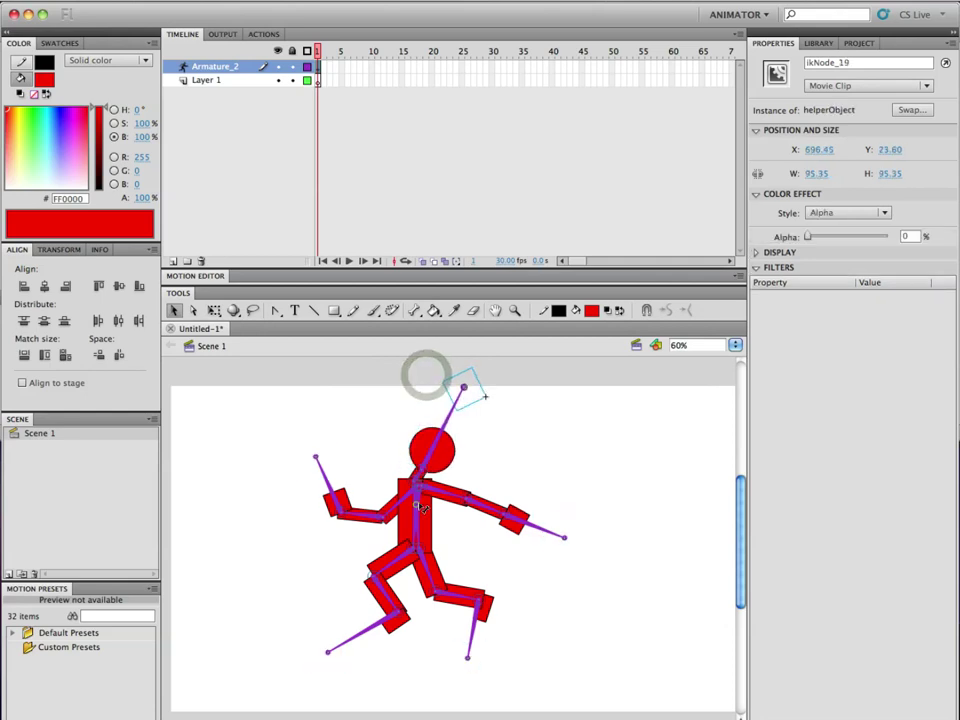
left_click_drag(420, 470, 415, 470)
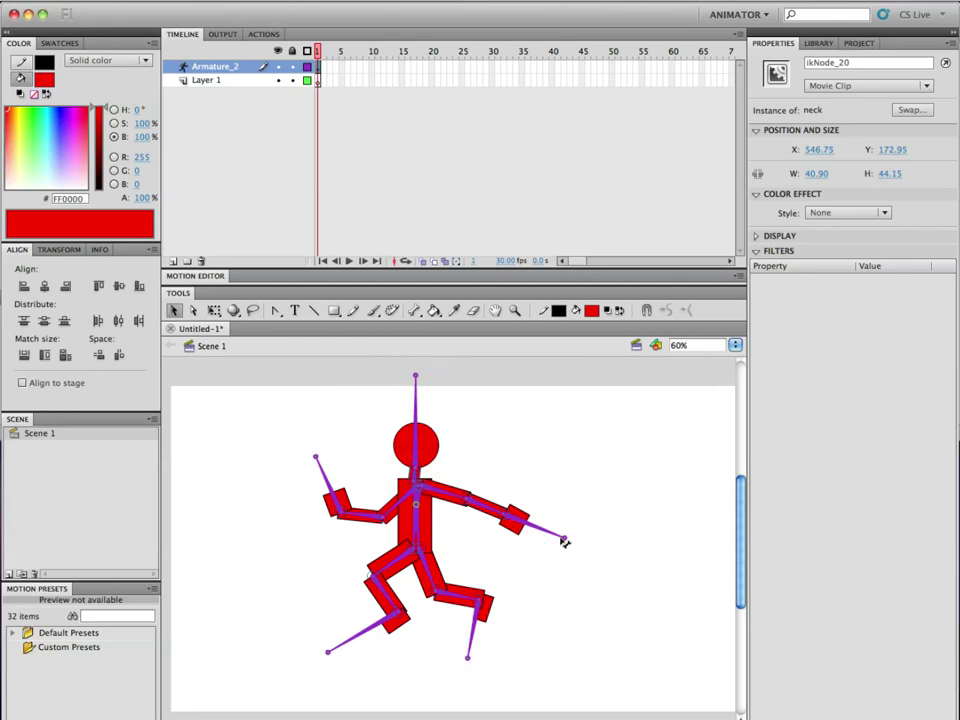
left_click_drag(566, 537, 555, 566)
mouse_move(476, 510)
left_mouse_down()
mouse_move(483, 517)
mouse_move(470, 505)
left_mouse_up()
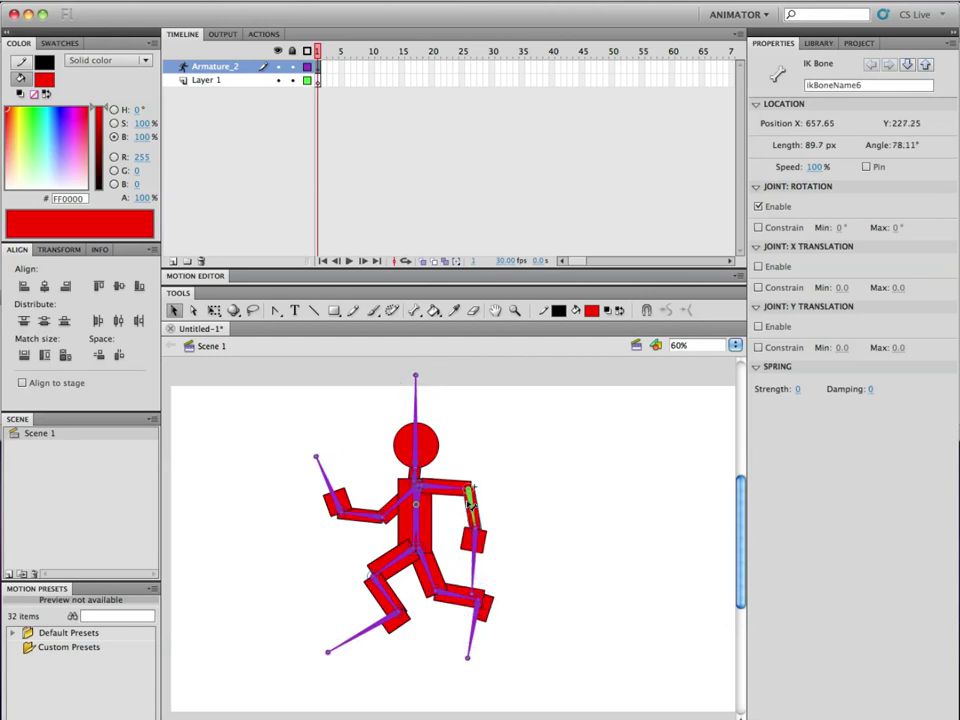